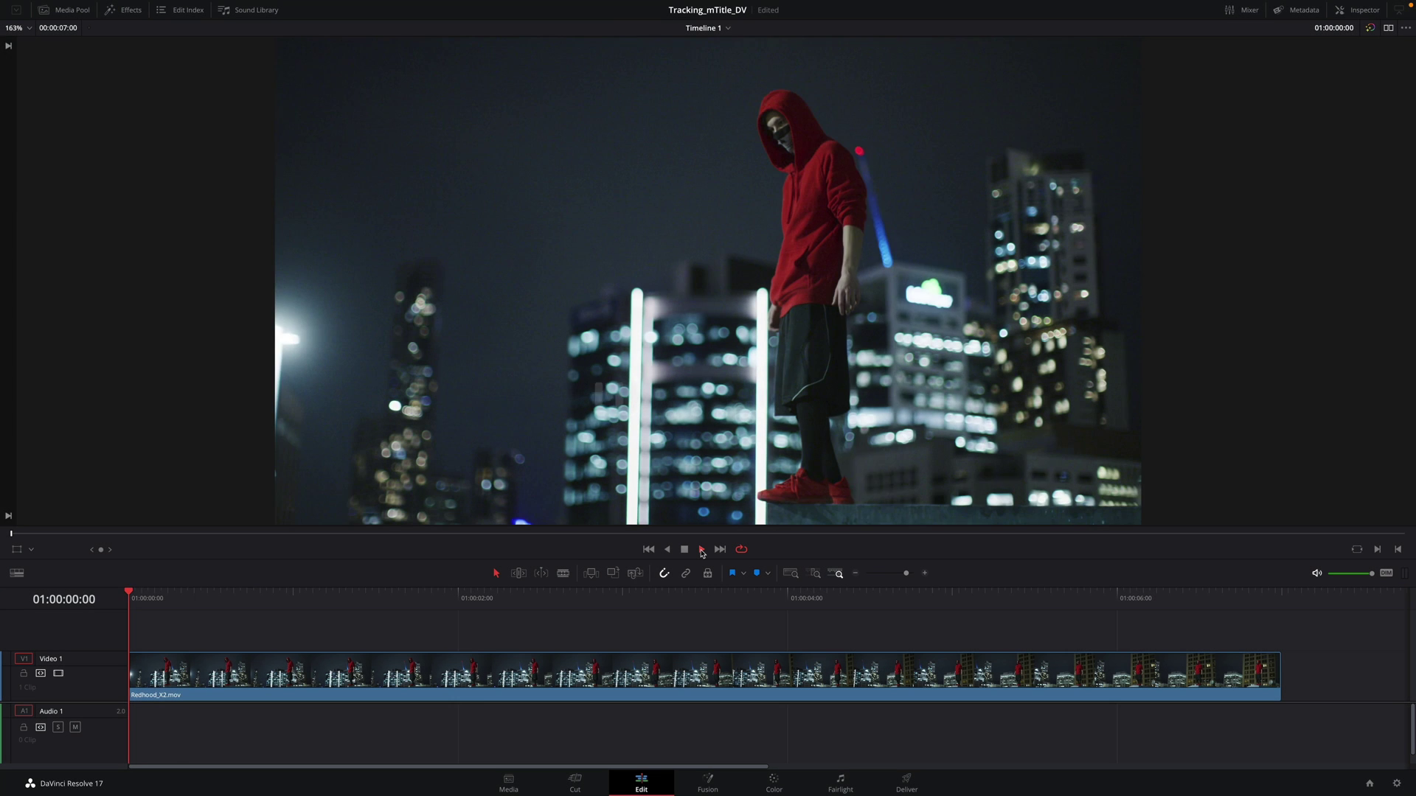
# Step: Play the hooded-man clip, then show the MotionVFX mHelloDV titles in the Effects library
pyautogui.click(702, 550)
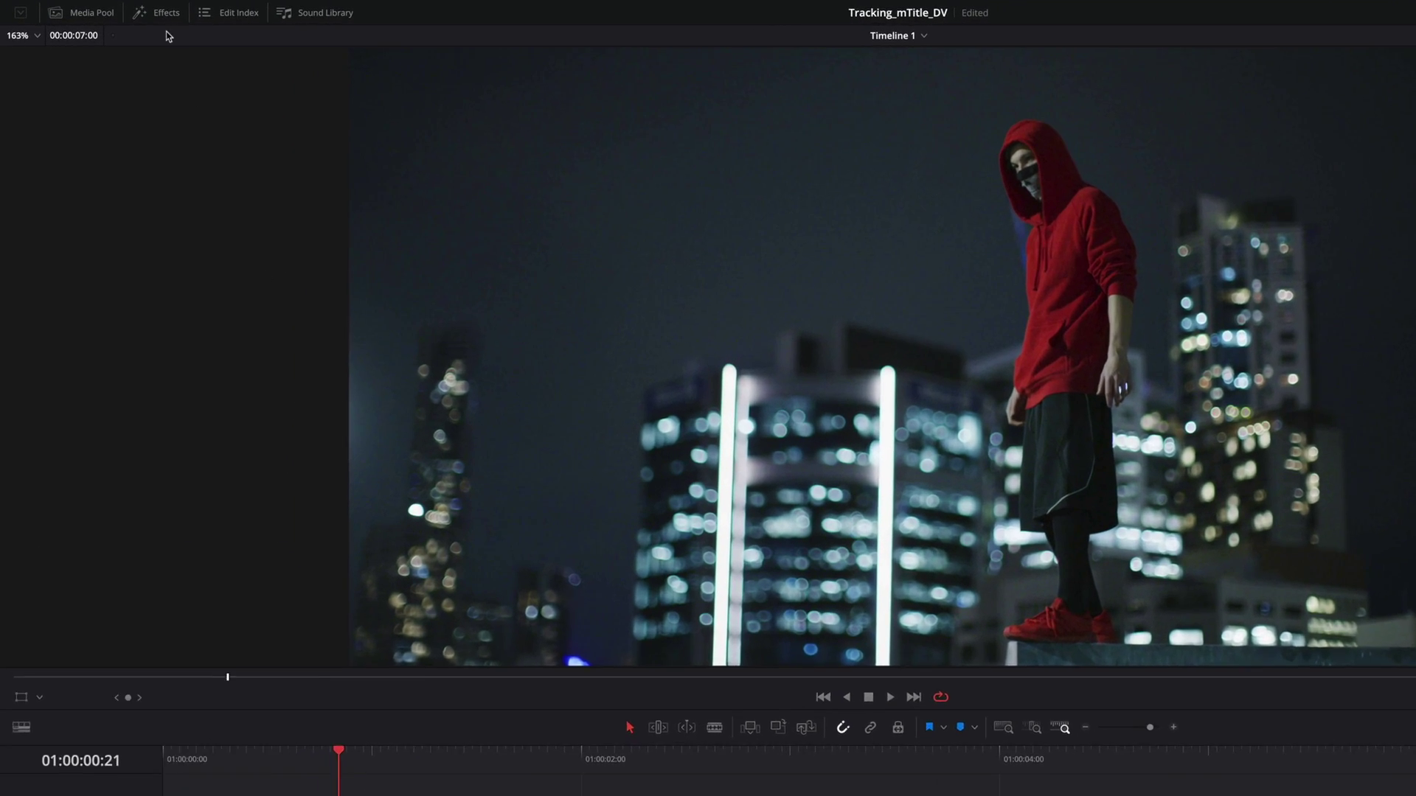
pyautogui.click(126, 10)
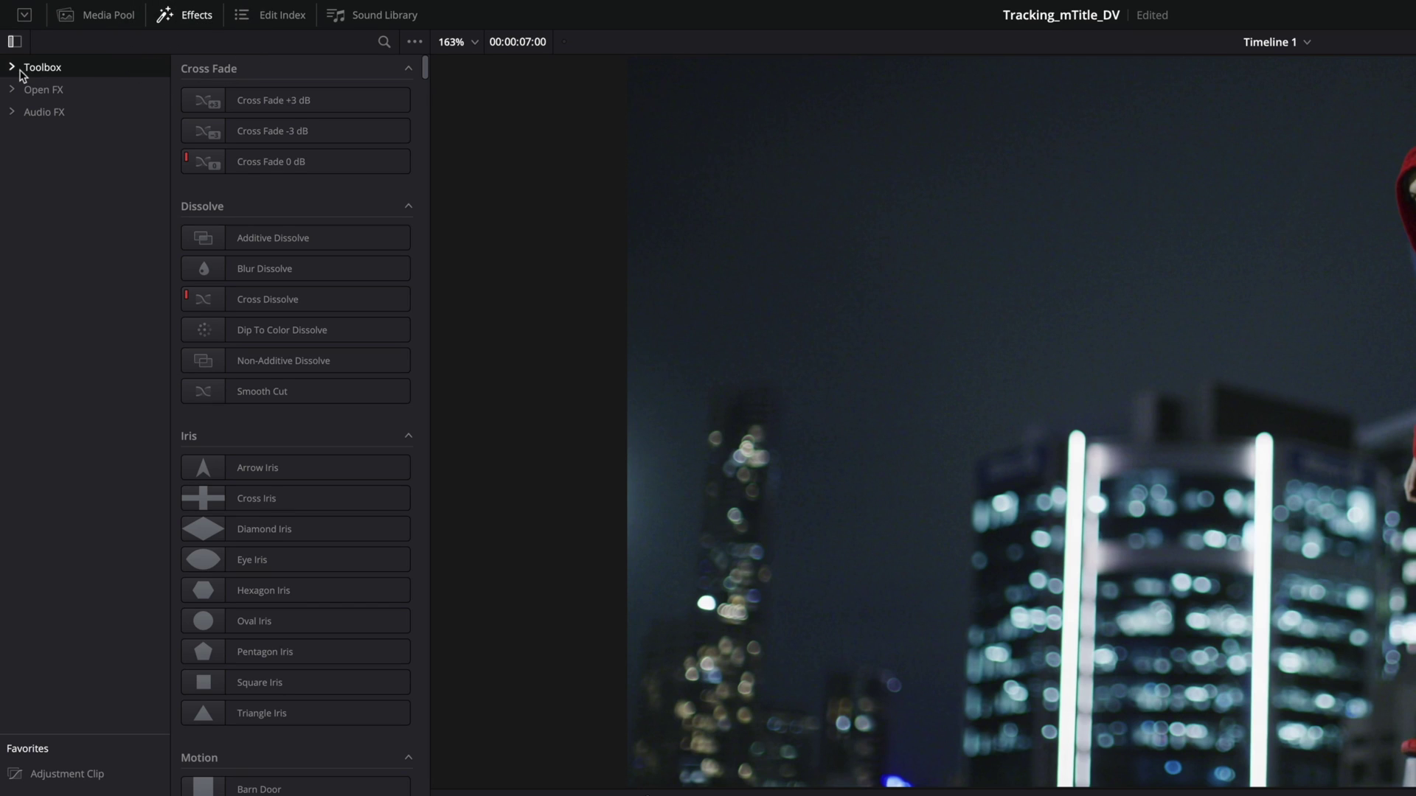
pyautogui.click(20, 71)
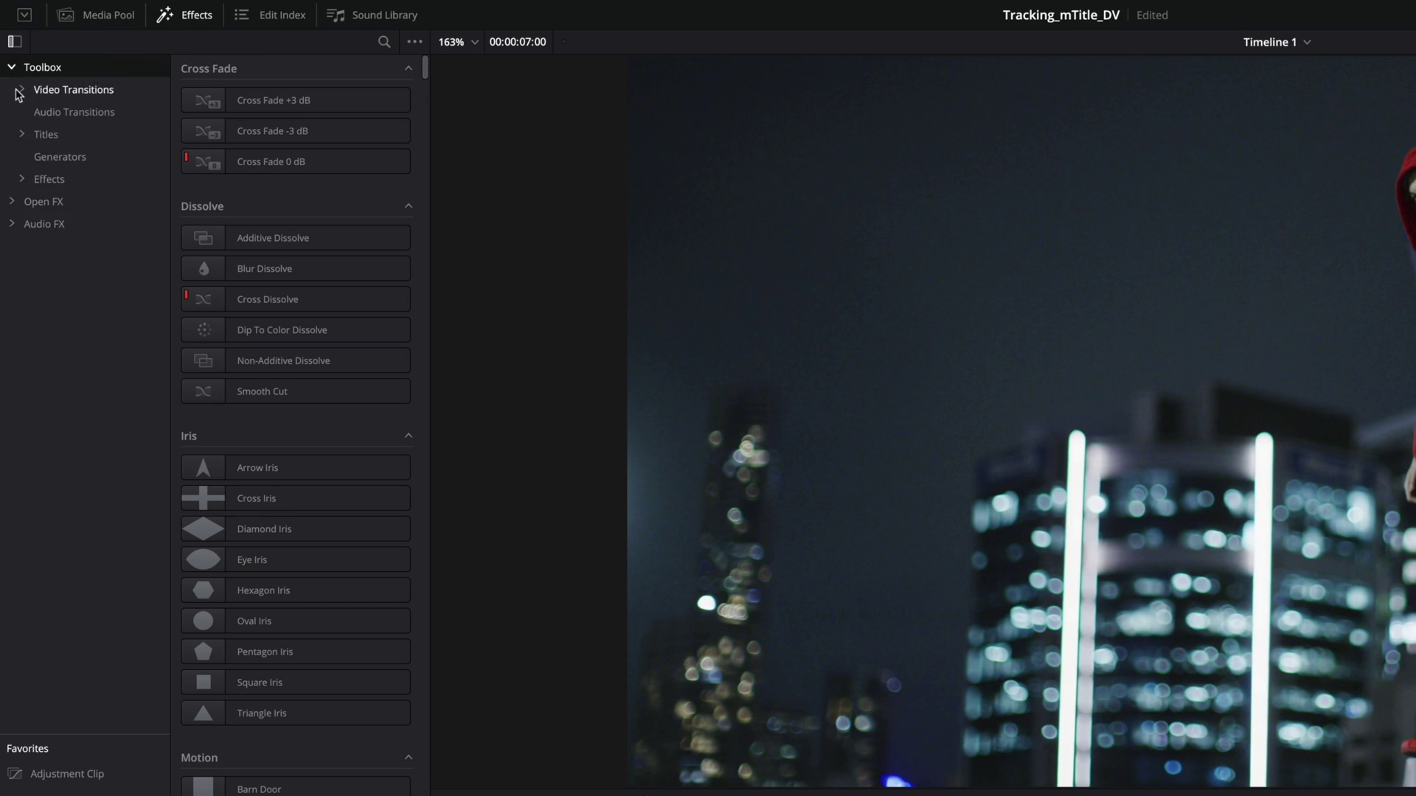
pyautogui.click(22, 134)
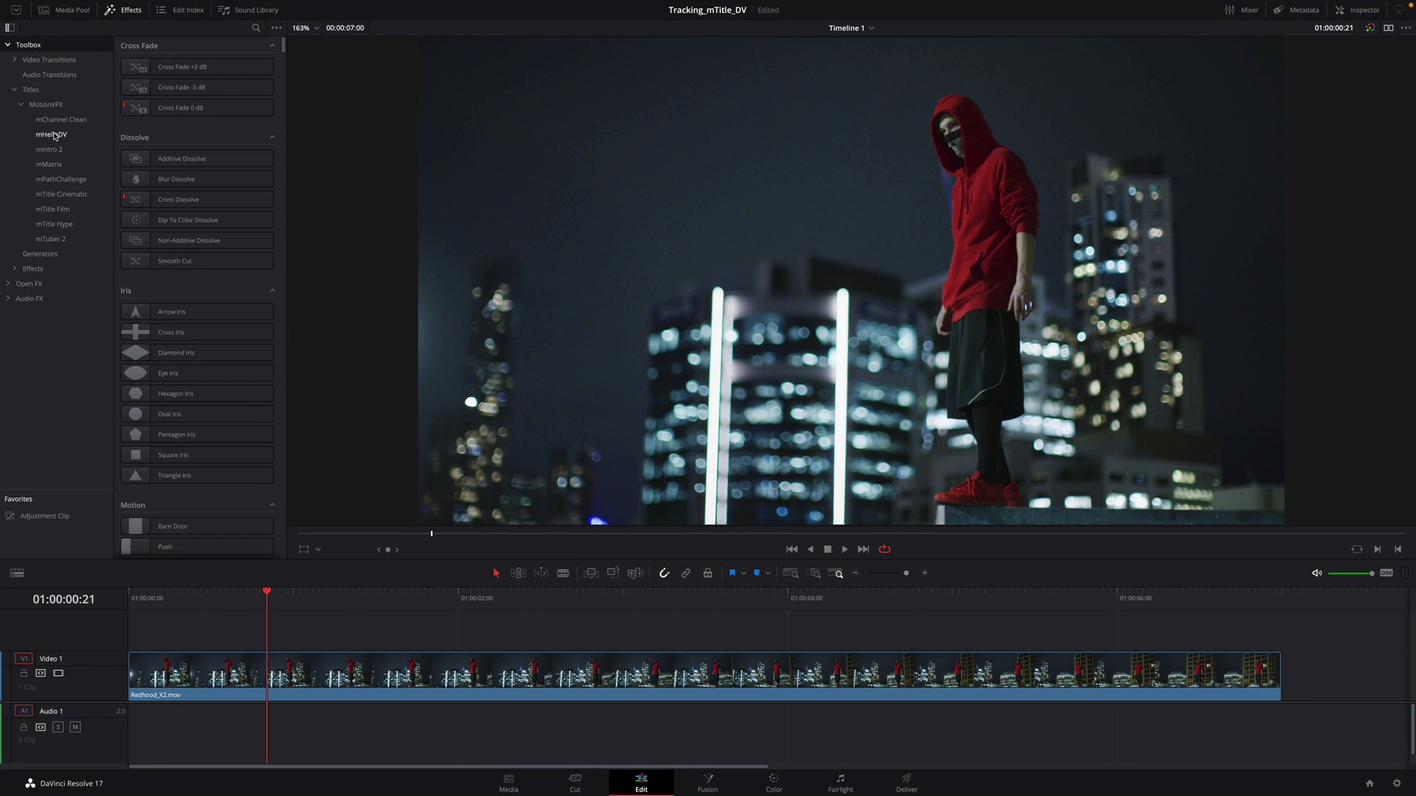
pyautogui.click(54, 136)
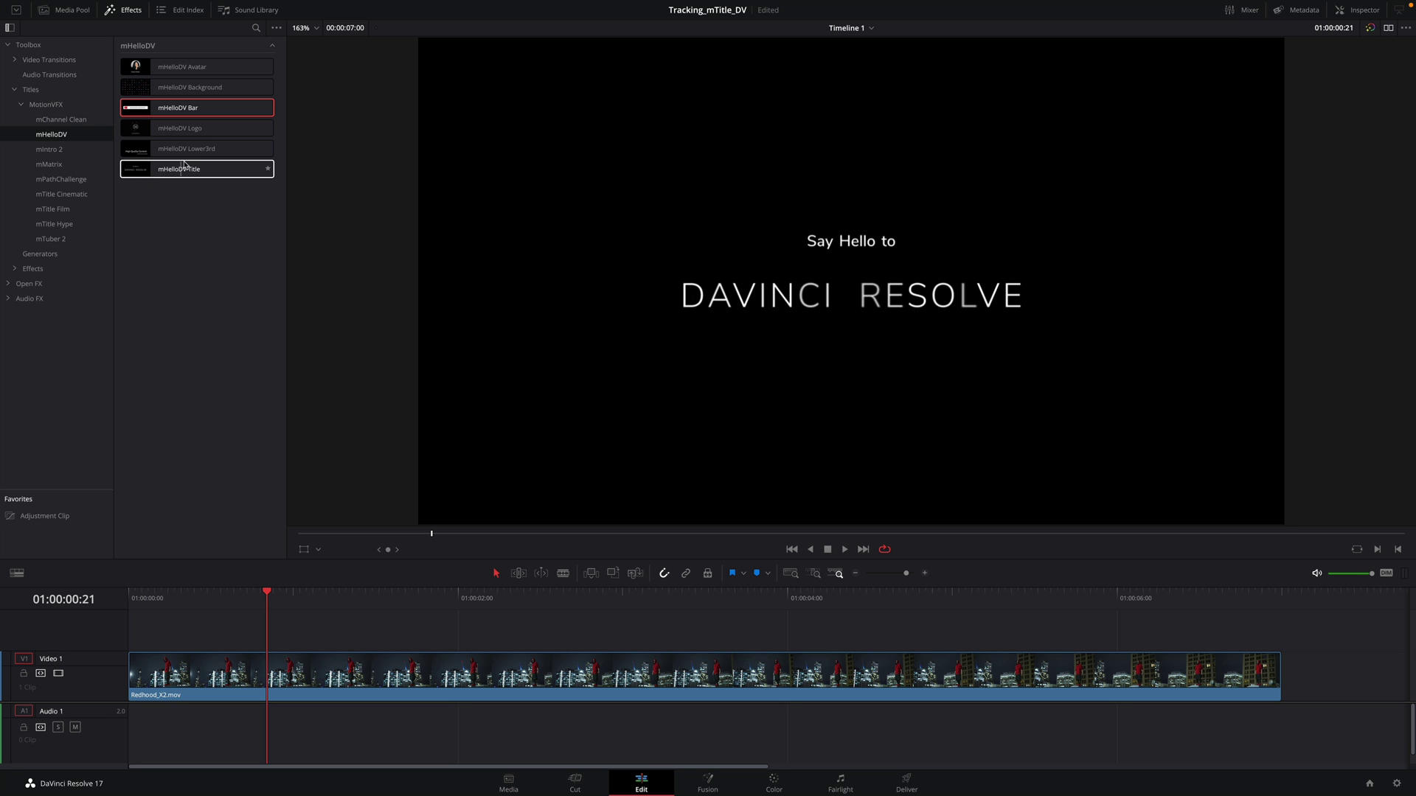
# Step: Place the mHelloDV Bar title on V2 above the Redhood_X2.mov clip
pyautogui.moveTo(133, 110); pyautogui.dragTo(227, 644)
pyautogui.moveTo(228, 595); pyautogui.dragTo(583, 601)
pyautogui.click(593, 634)
# Step: Blade Redhood_X2.mov at the title's start and end, then delete the Bar title
pyautogui.press('Up')
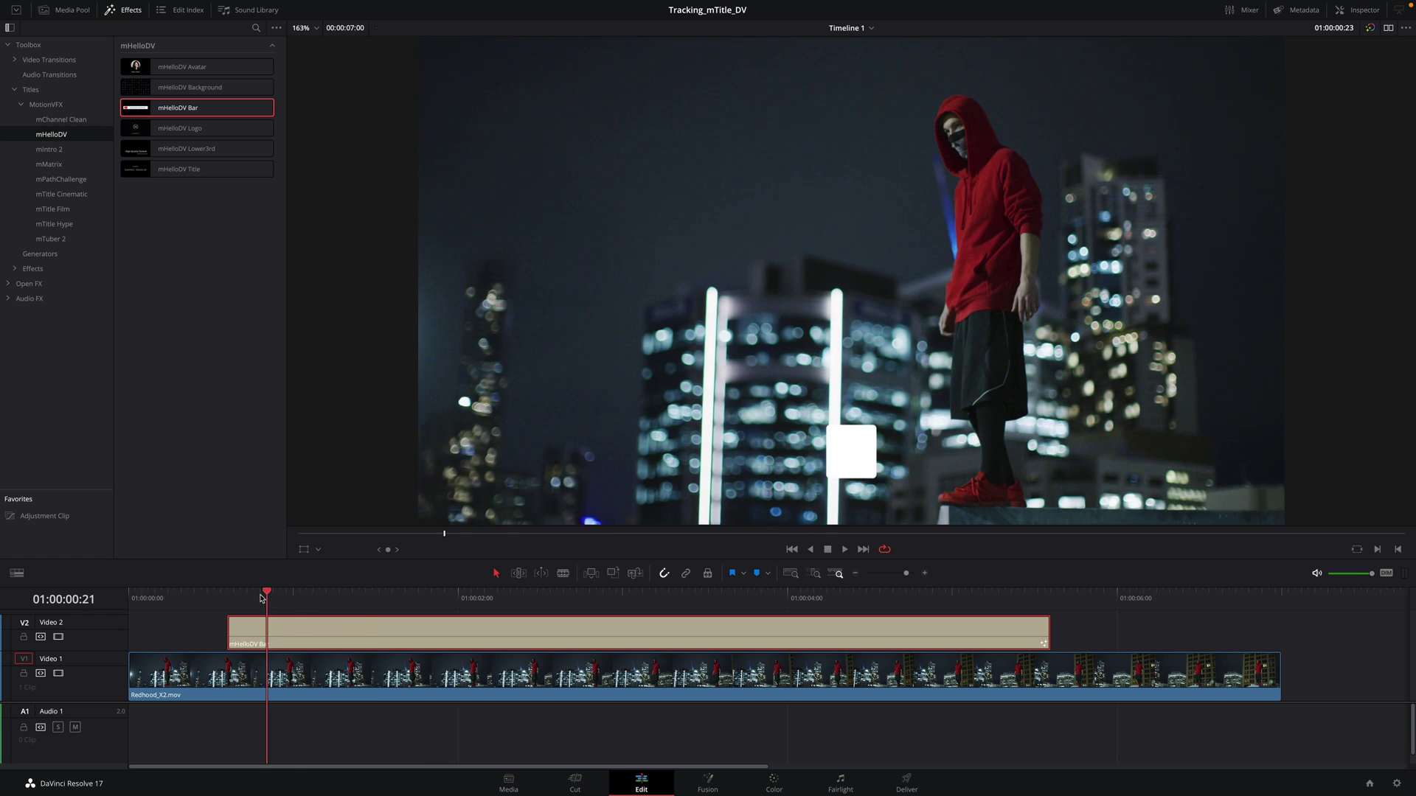
pyautogui.press('b')
pyautogui.click(230, 679)
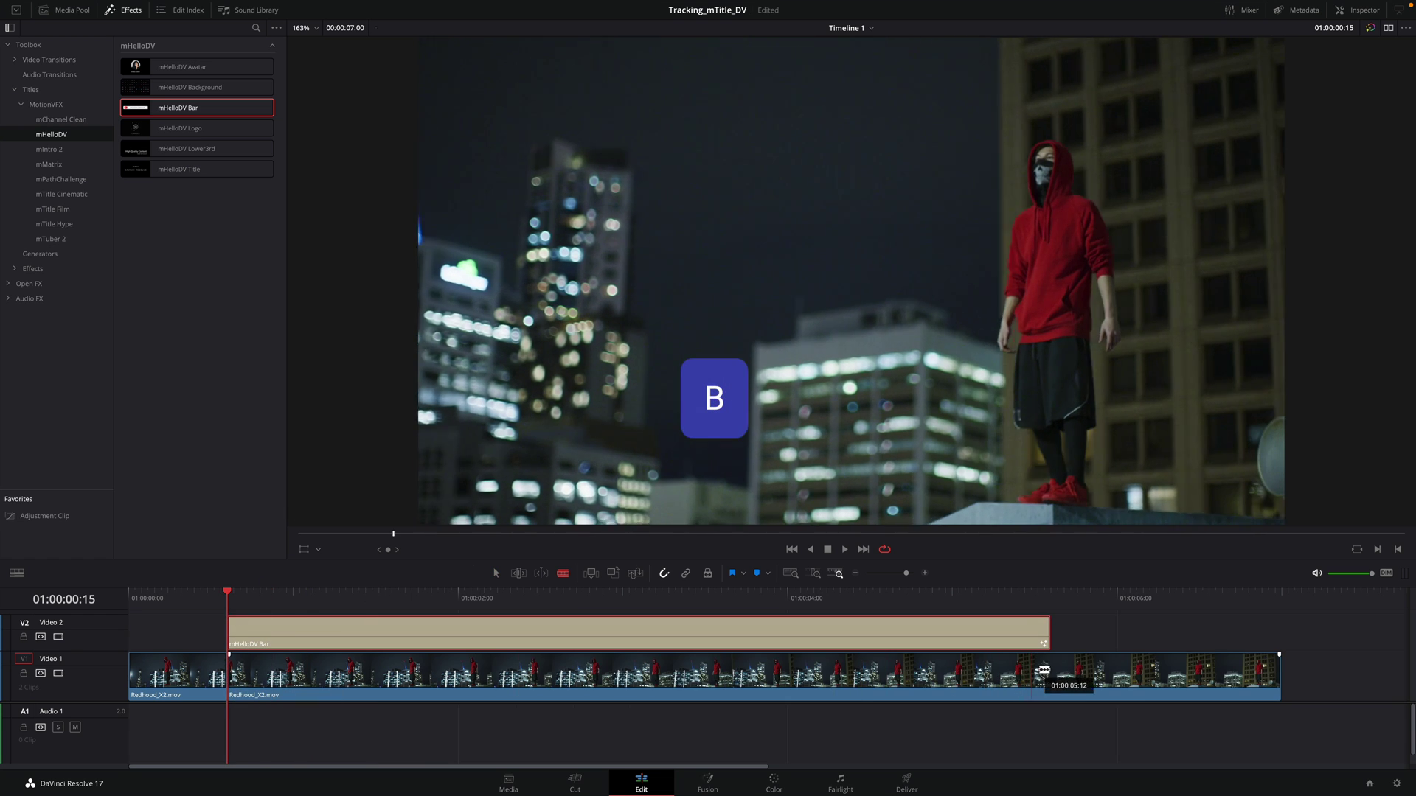
pyautogui.click(1050, 669)
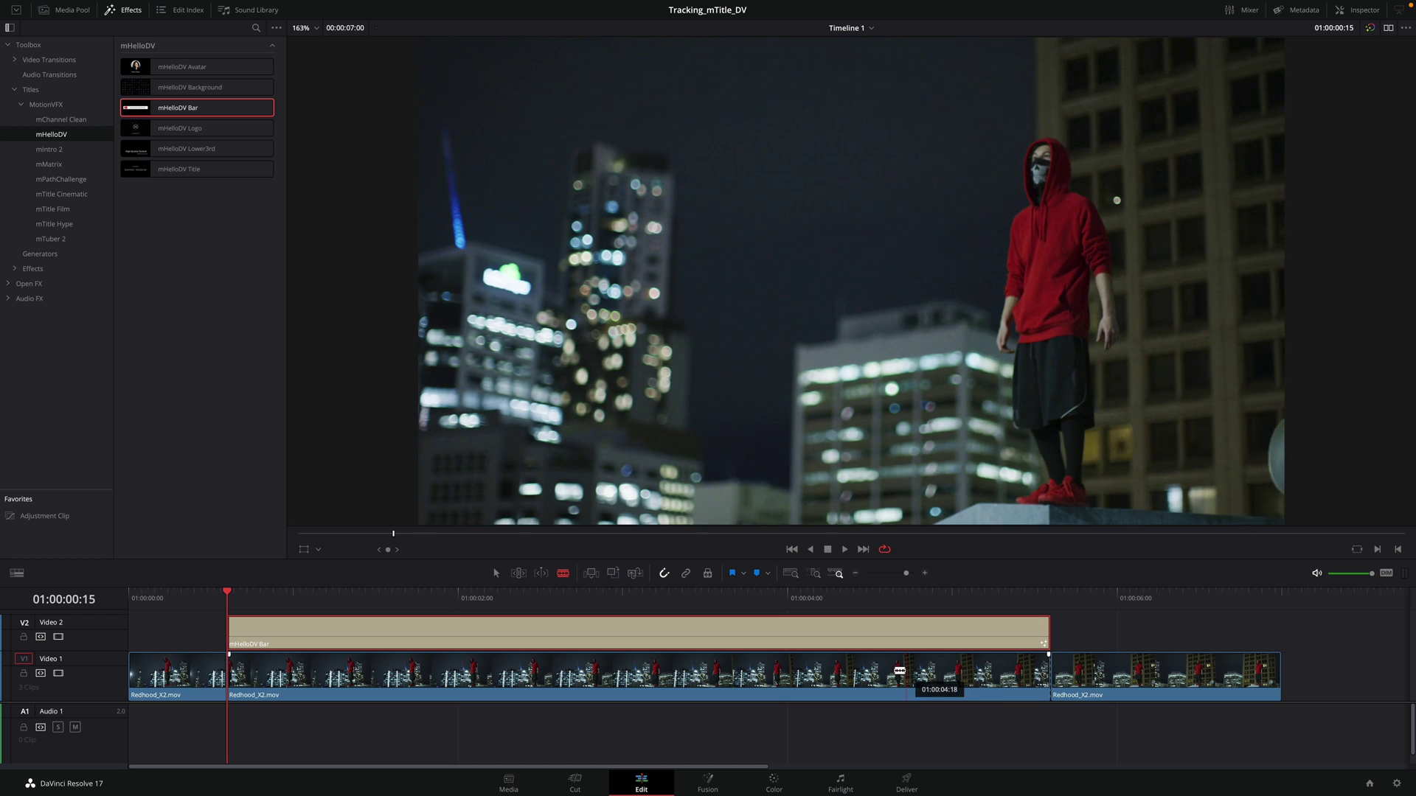
pyautogui.press('a')
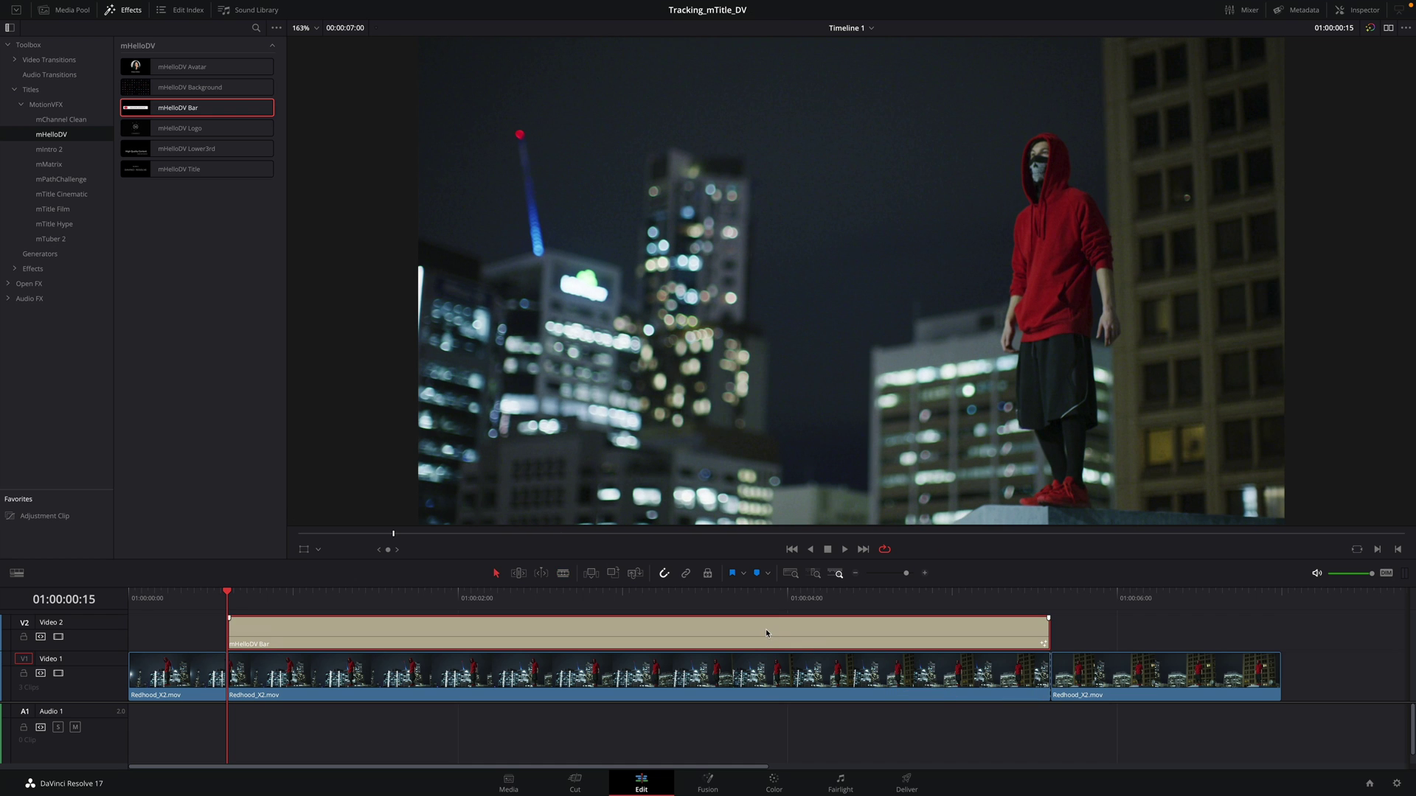
pyautogui.press('Delete')
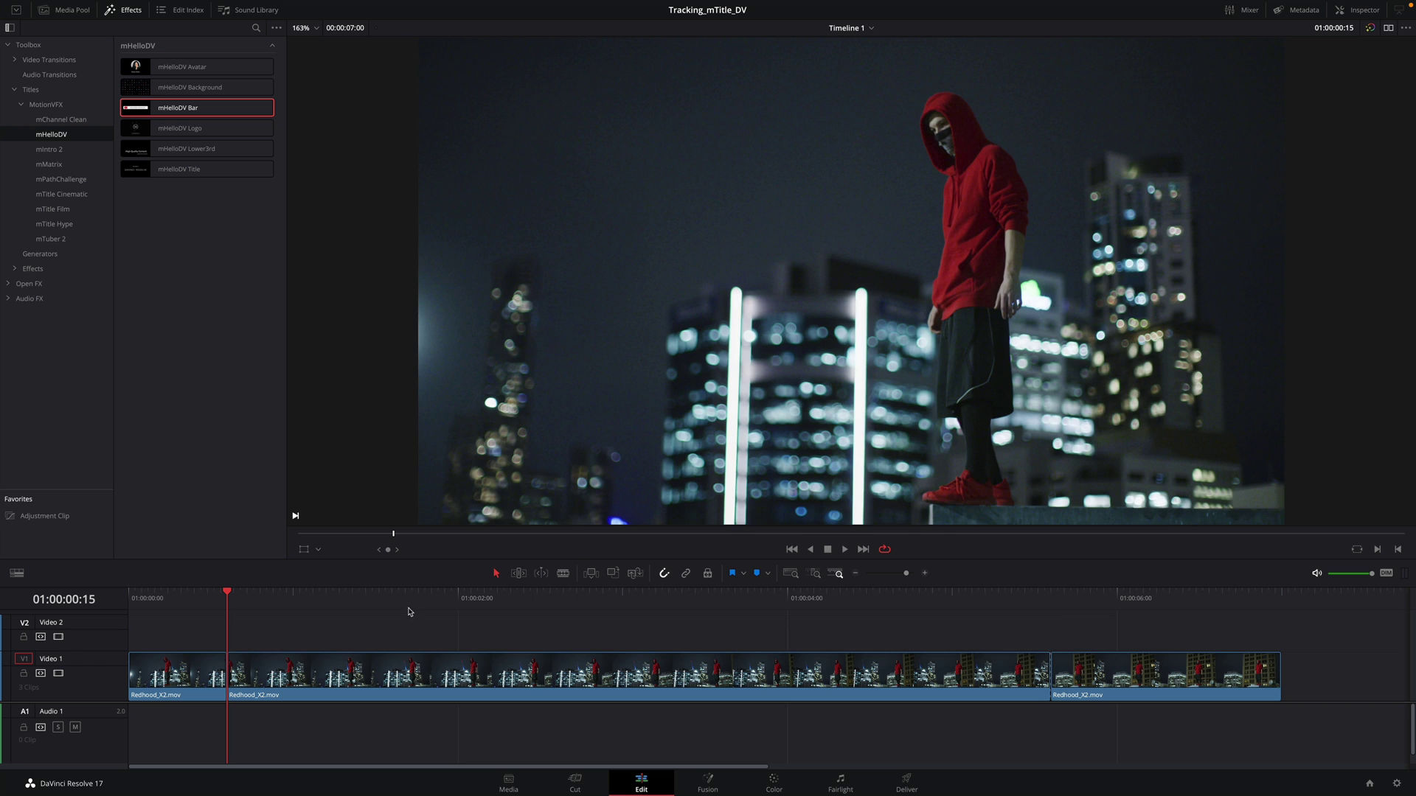
pyautogui.moveTo(409, 612); pyautogui.dragTo(504, 610)
# Step: Make the middle Redhood_X2.mov piece a New Fusion Clip and open it on the Fusion page
pyautogui.click(525, 682)
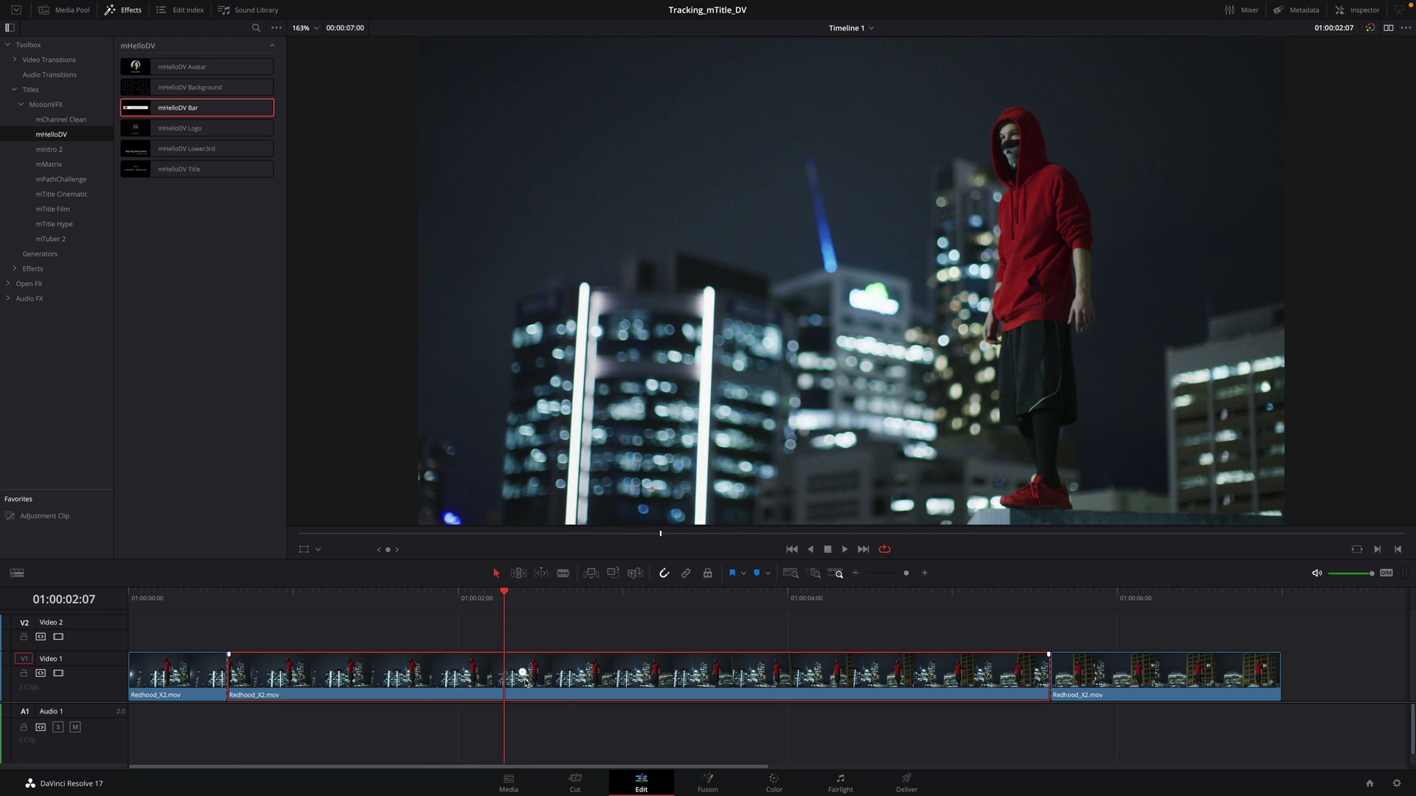
pyautogui.rightClick(541, 672)
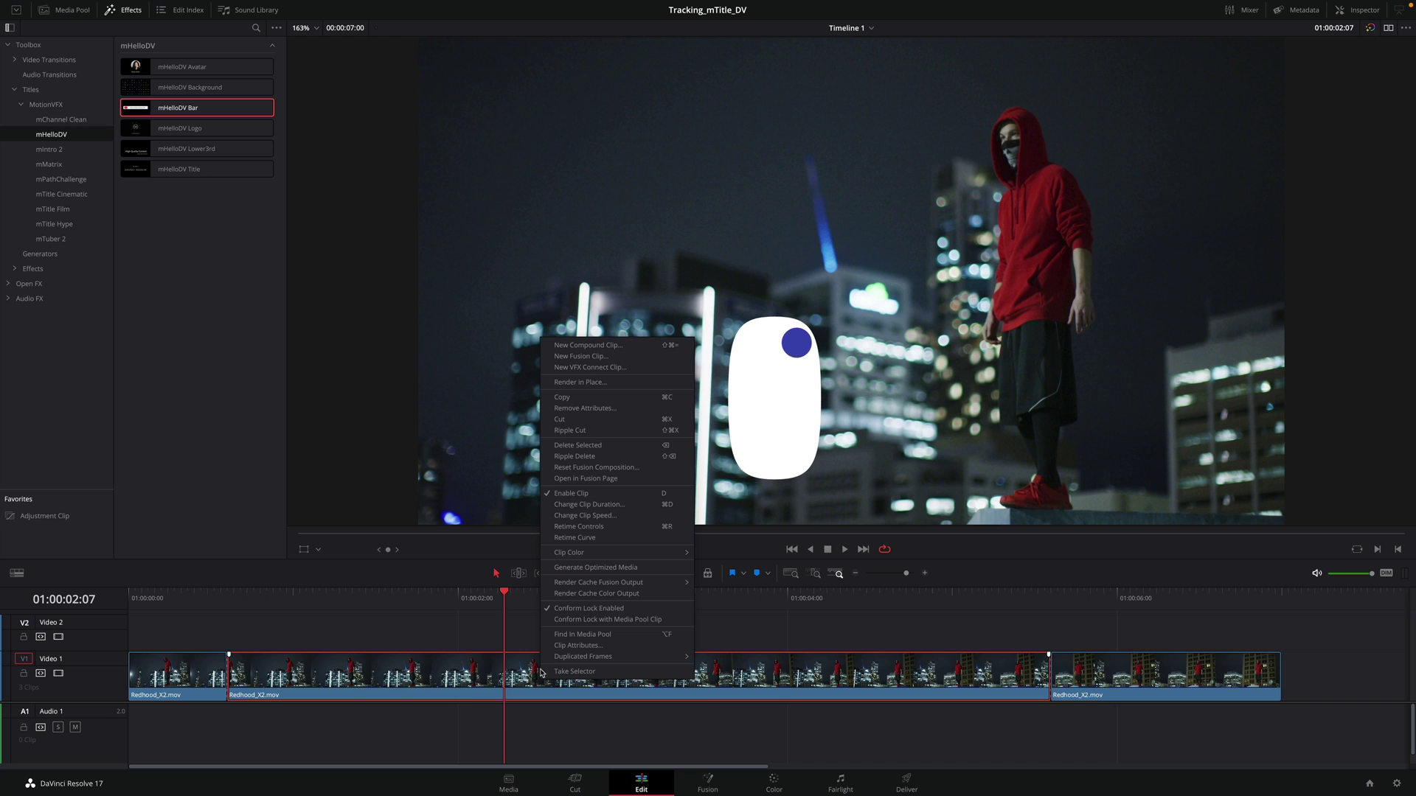
pyautogui.click(564, 357)
pyautogui.moveTo(504, 594); pyautogui.dragTo(584, 611)
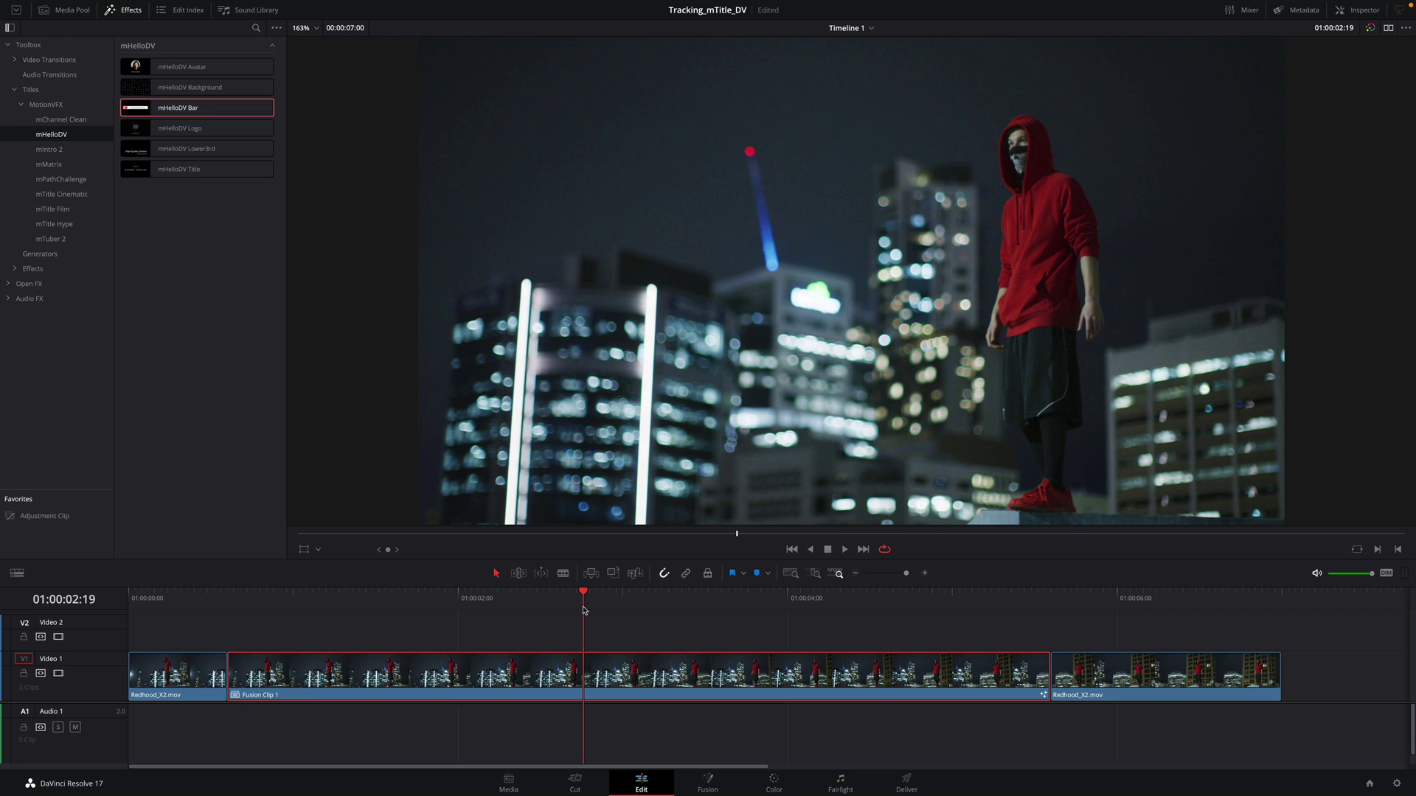
pyautogui.click(708, 783)
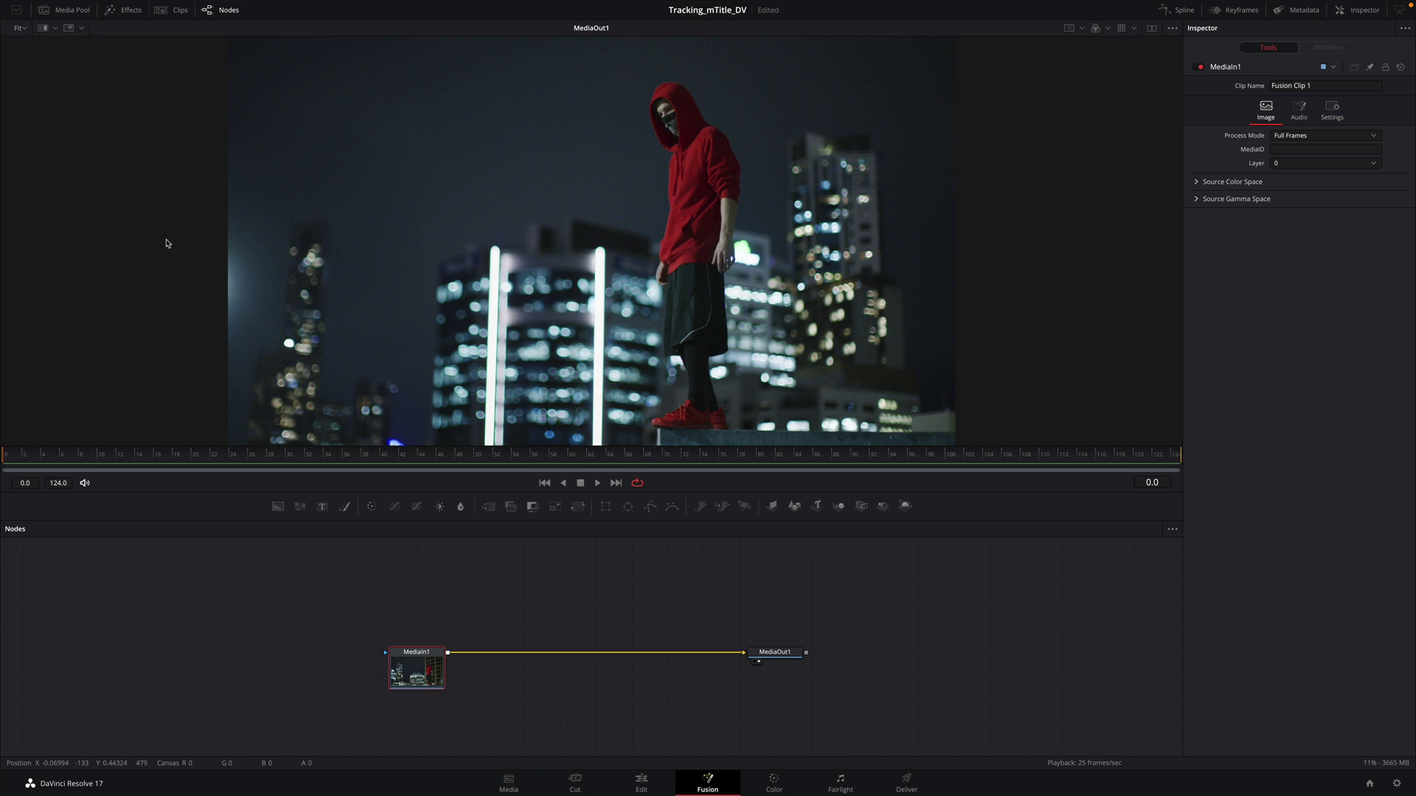
# Step: Shift-drag the Tracker tool from Tools > Tracking onto the MediaIn1–MediaOut1 link
pyautogui.click(123, 14)
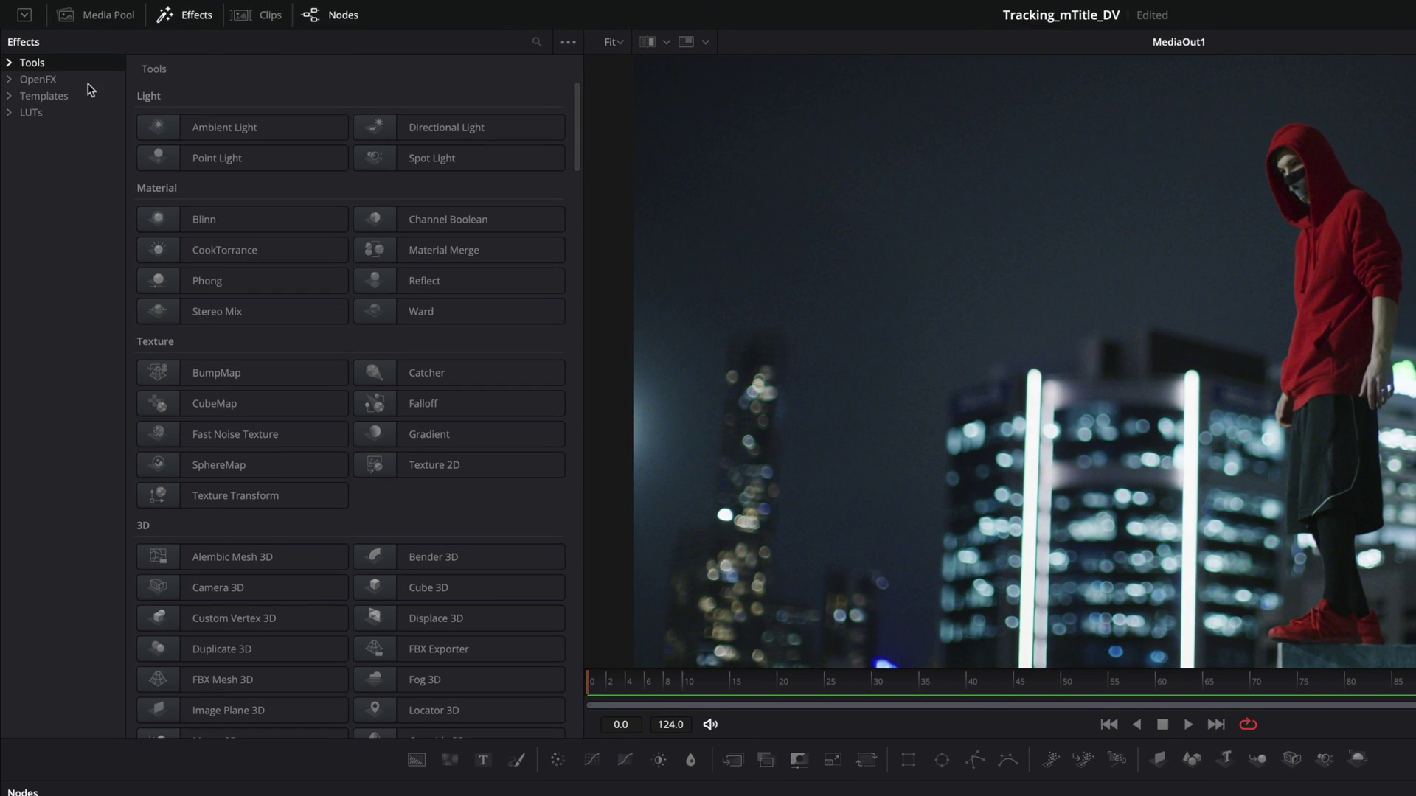
pyautogui.click(10, 63)
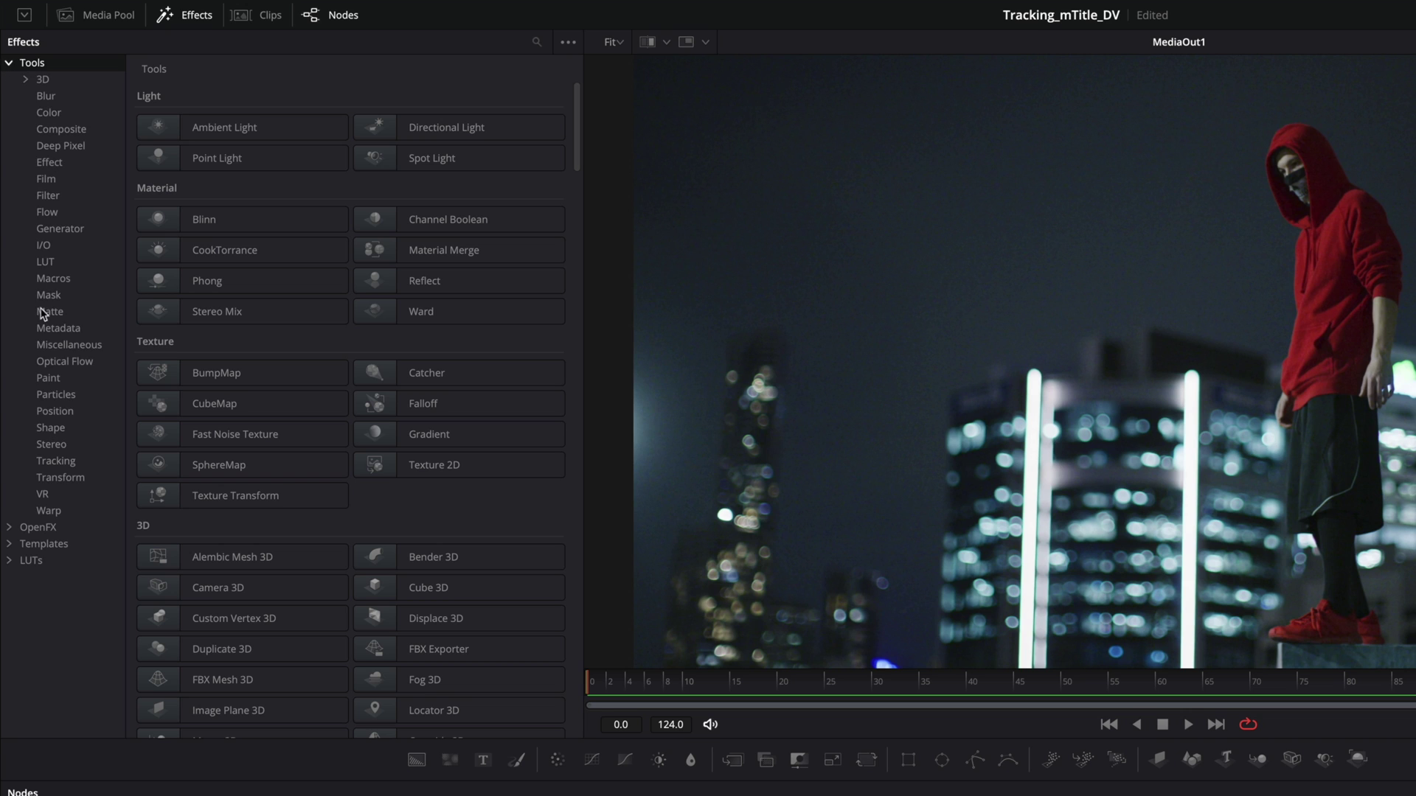
pyautogui.click(57, 463)
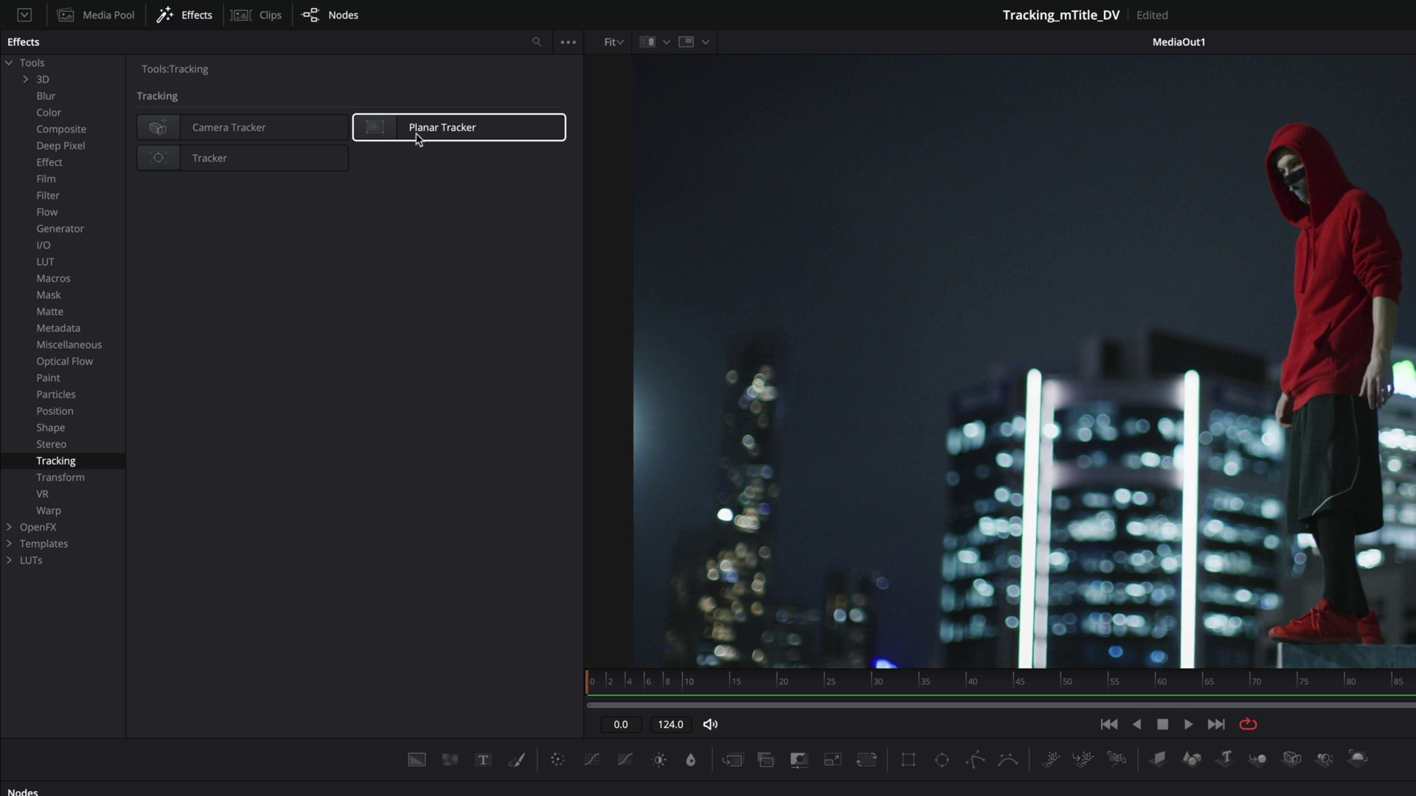
pyautogui.click(245, 164)
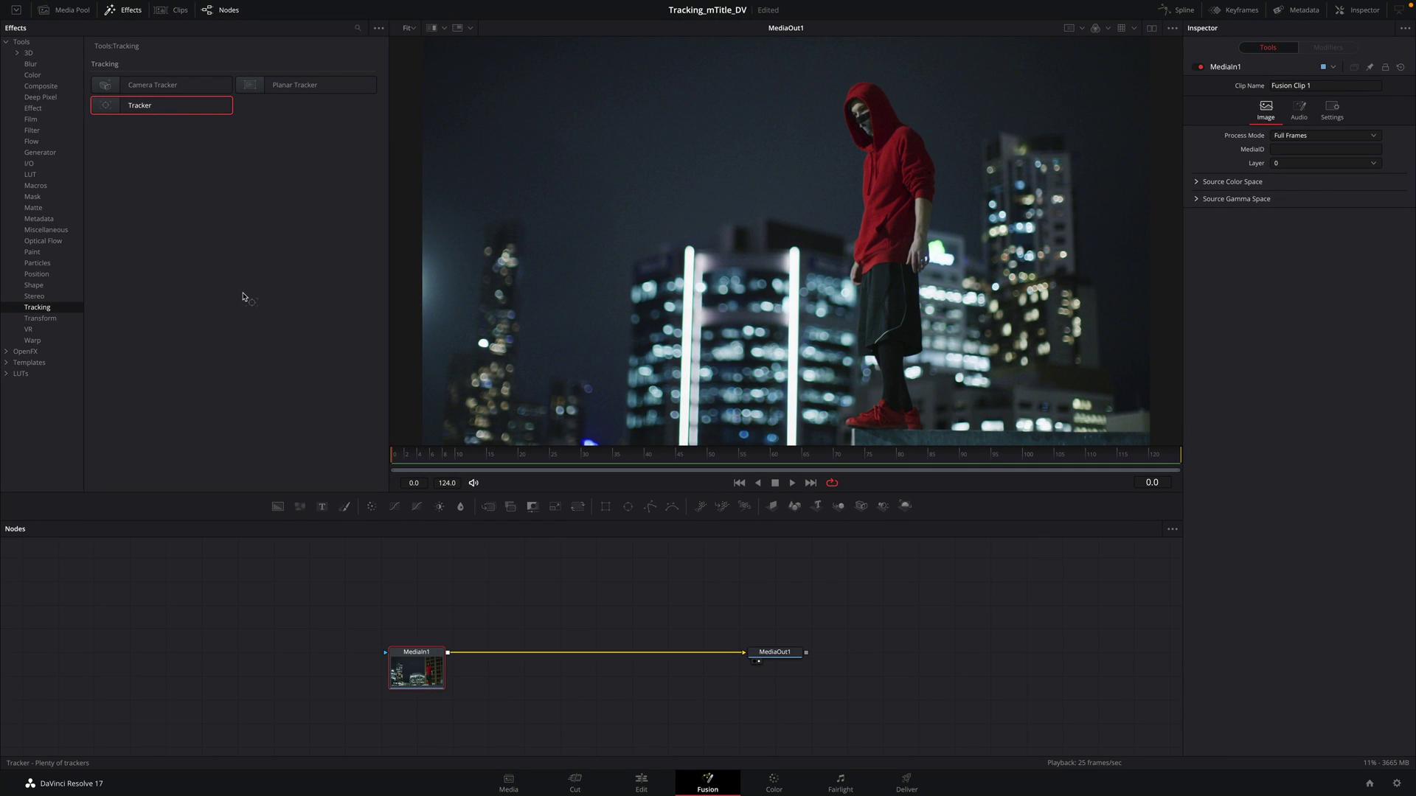
pyautogui.moveTo(334, 498); pyautogui.dragTo(594, 657)
pyautogui.press('shift')
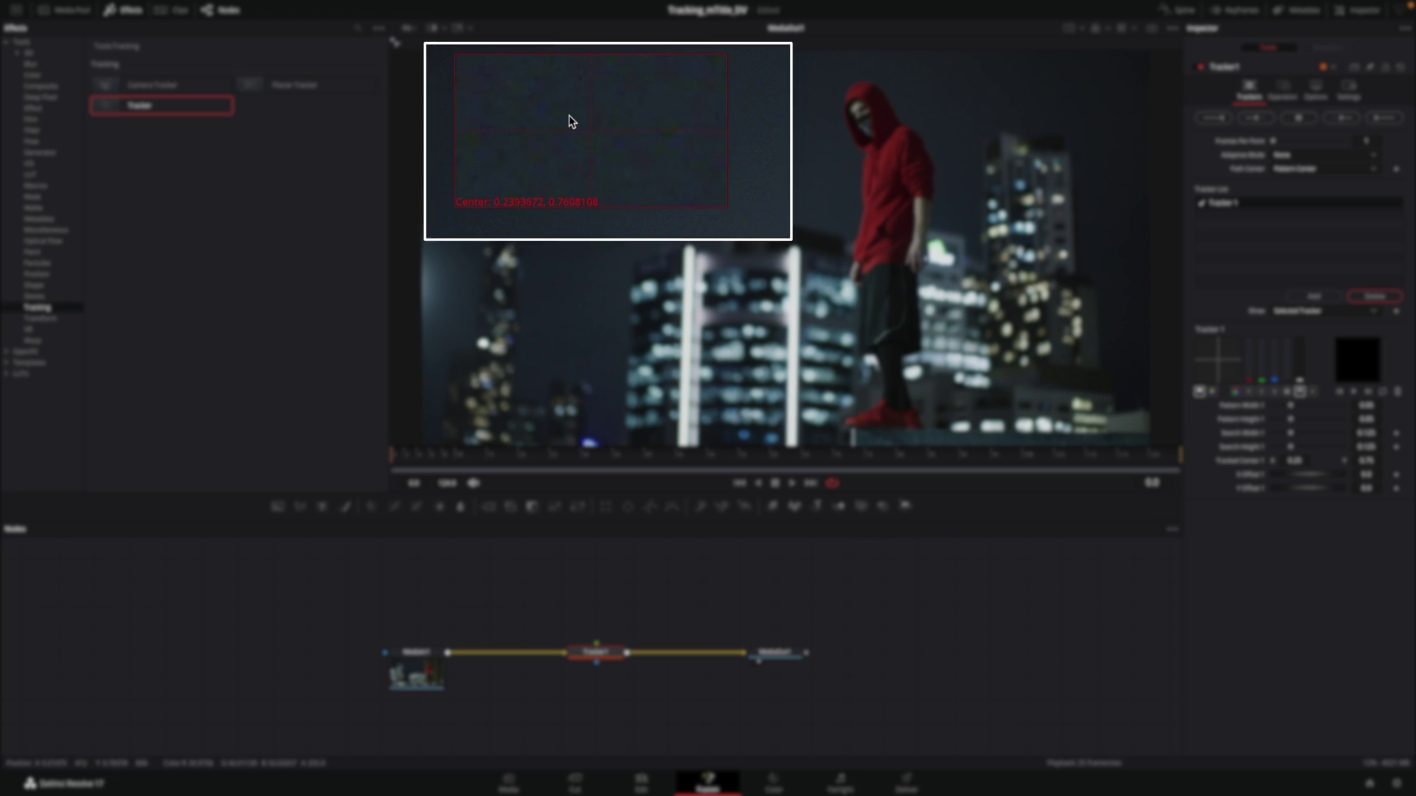
# Step: Put the tracker pattern on the man's masked face, save, and shrink the search area to 0.078886 × 0.167567
pyautogui.moveTo(821, 138); pyautogui.dragTo(876, 141)
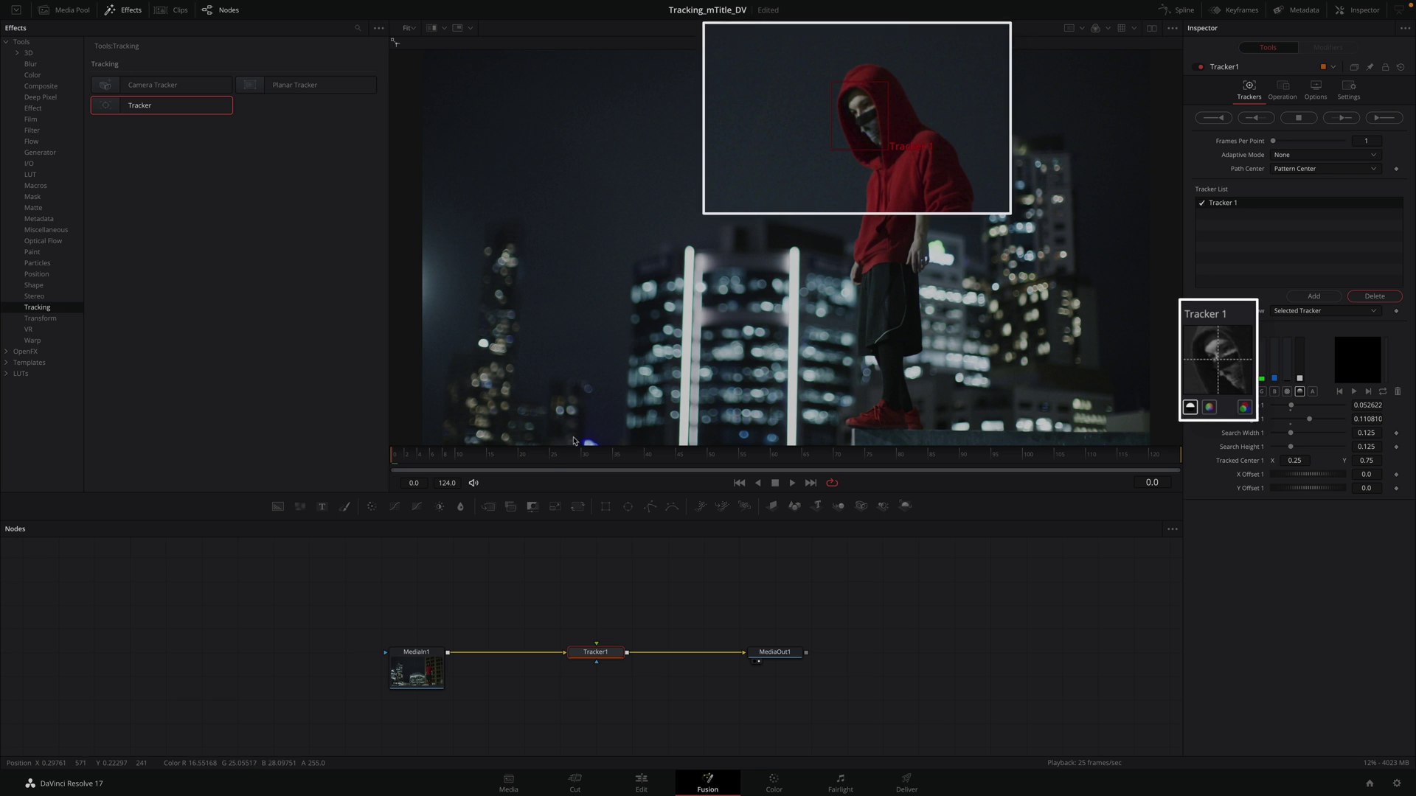
pyautogui.hotkey('ctrl', 's')
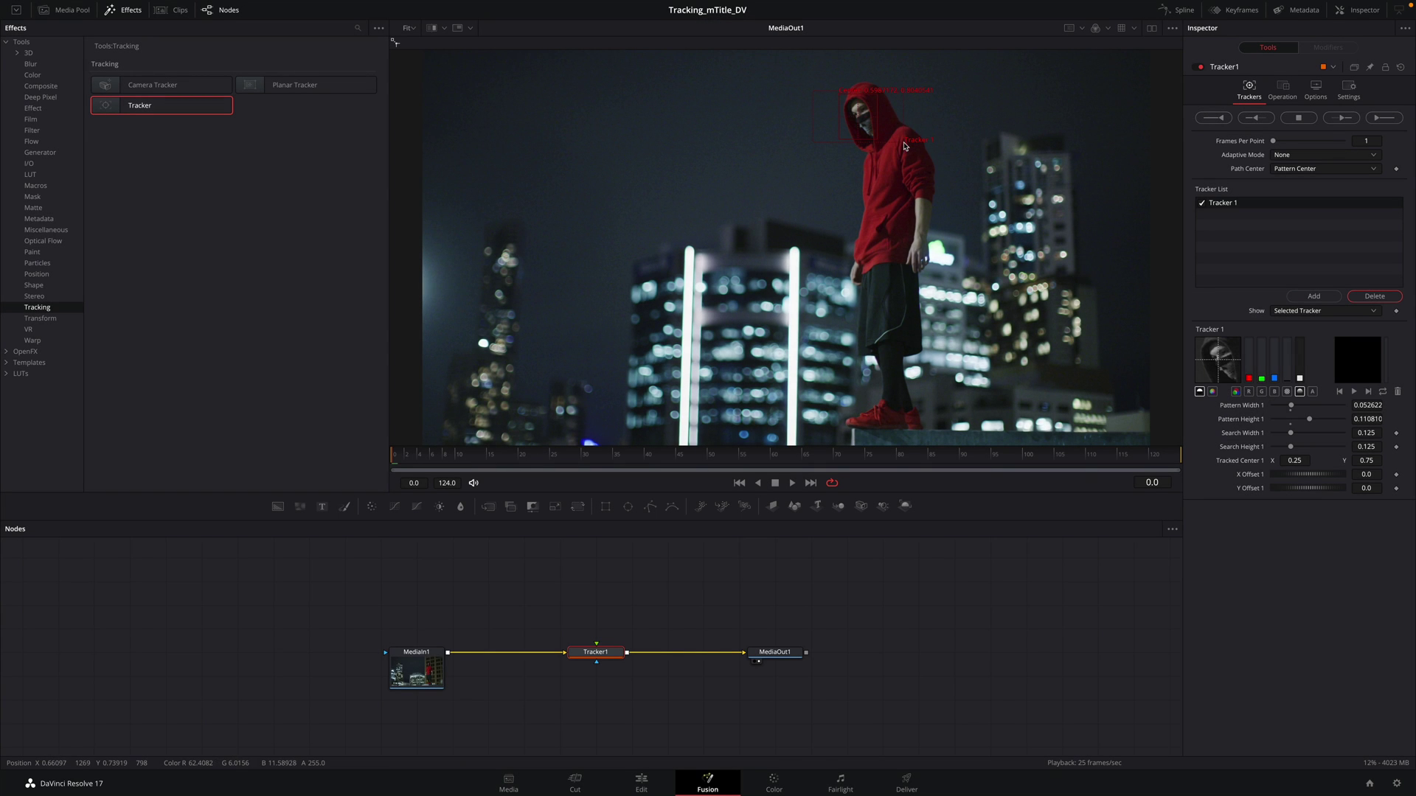
pyautogui.moveTo(906, 145)
pyautogui.mouseDown()
pyautogui.moveTo(888, 155)
pyautogui.moveTo(1024, 174)
pyautogui.moveTo(916, 197)
pyautogui.moveTo(901, 171)
pyautogui.mouseUp()
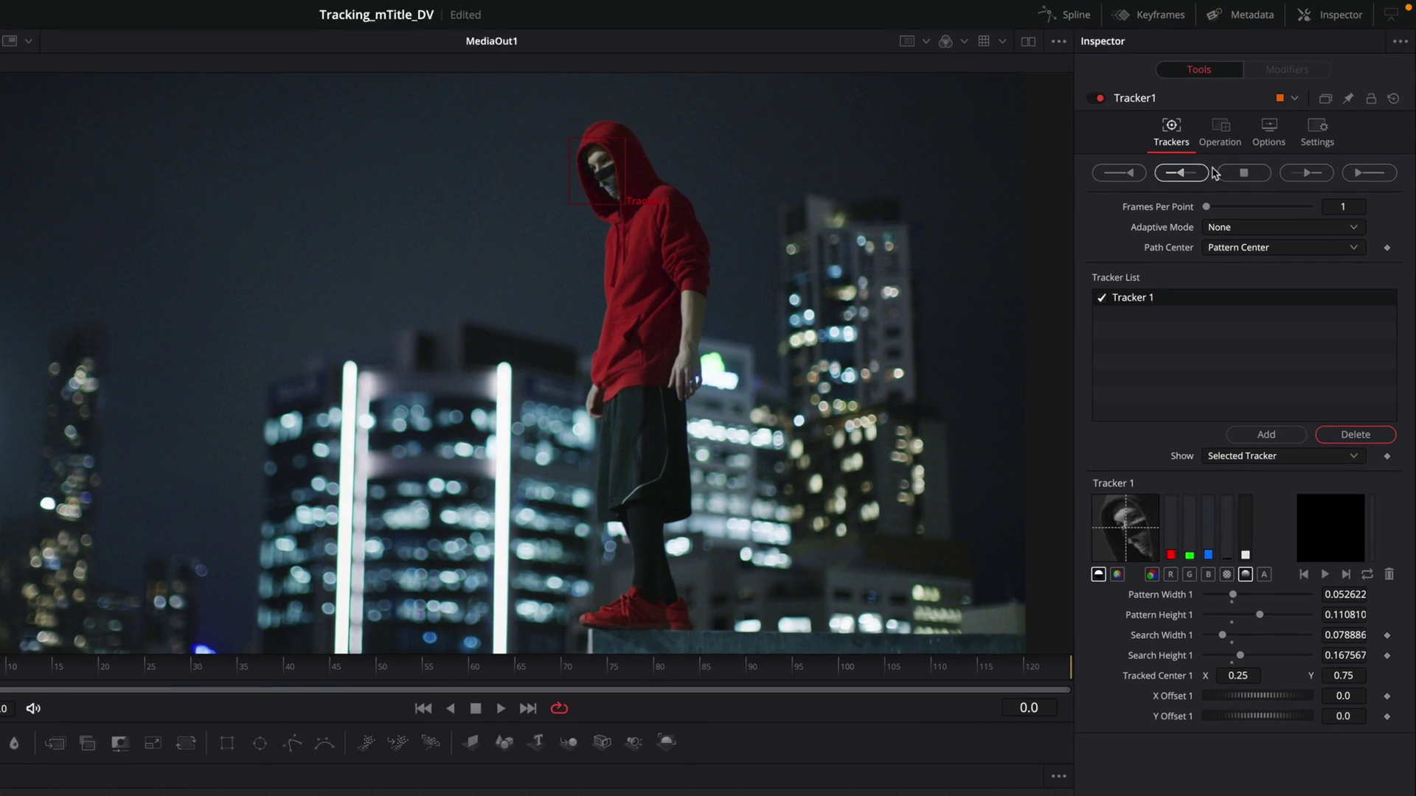
# Step: Track the face forward through frames 0–124 with Adaptive Mode set to Every Frame
pyautogui.click(1244, 232)
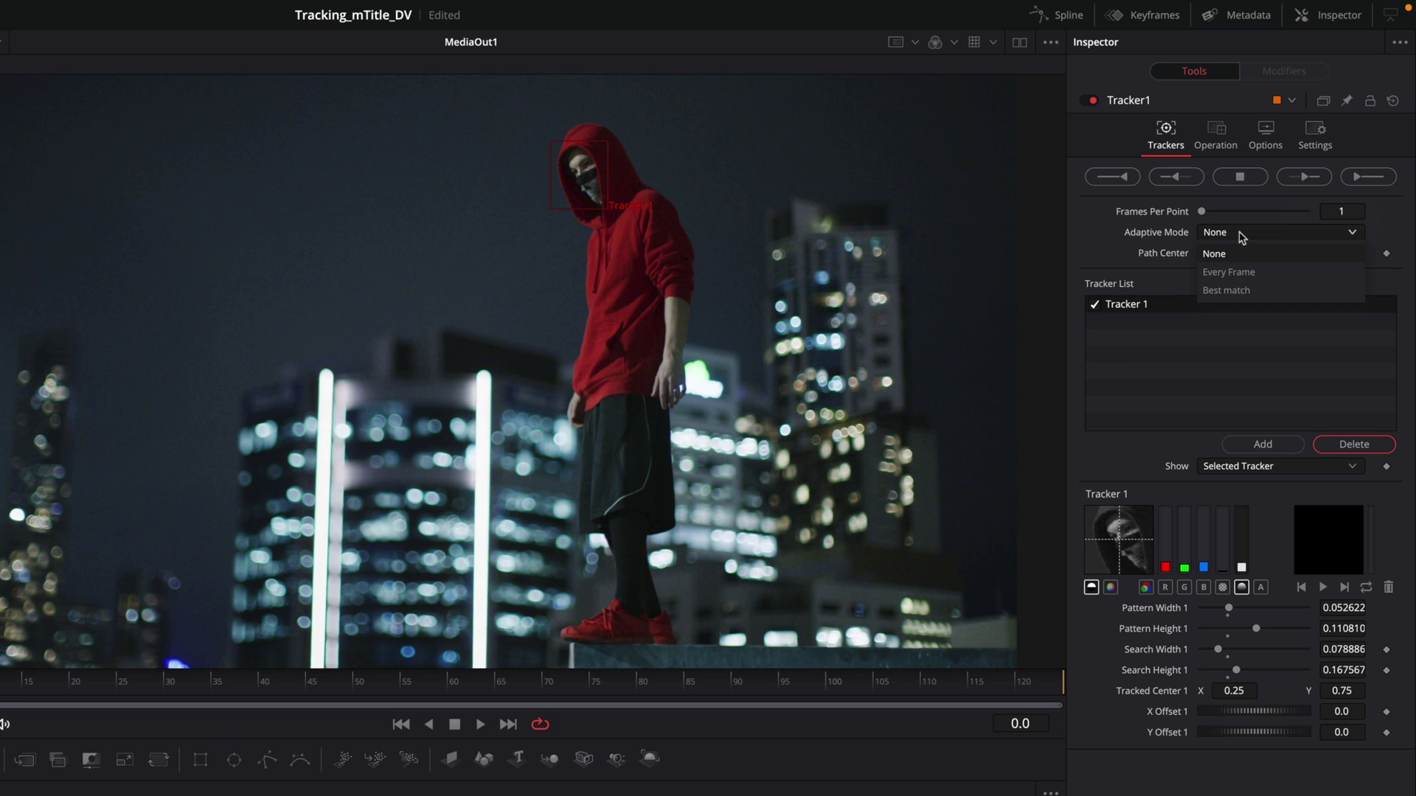
pyautogui.click(1210, 273)
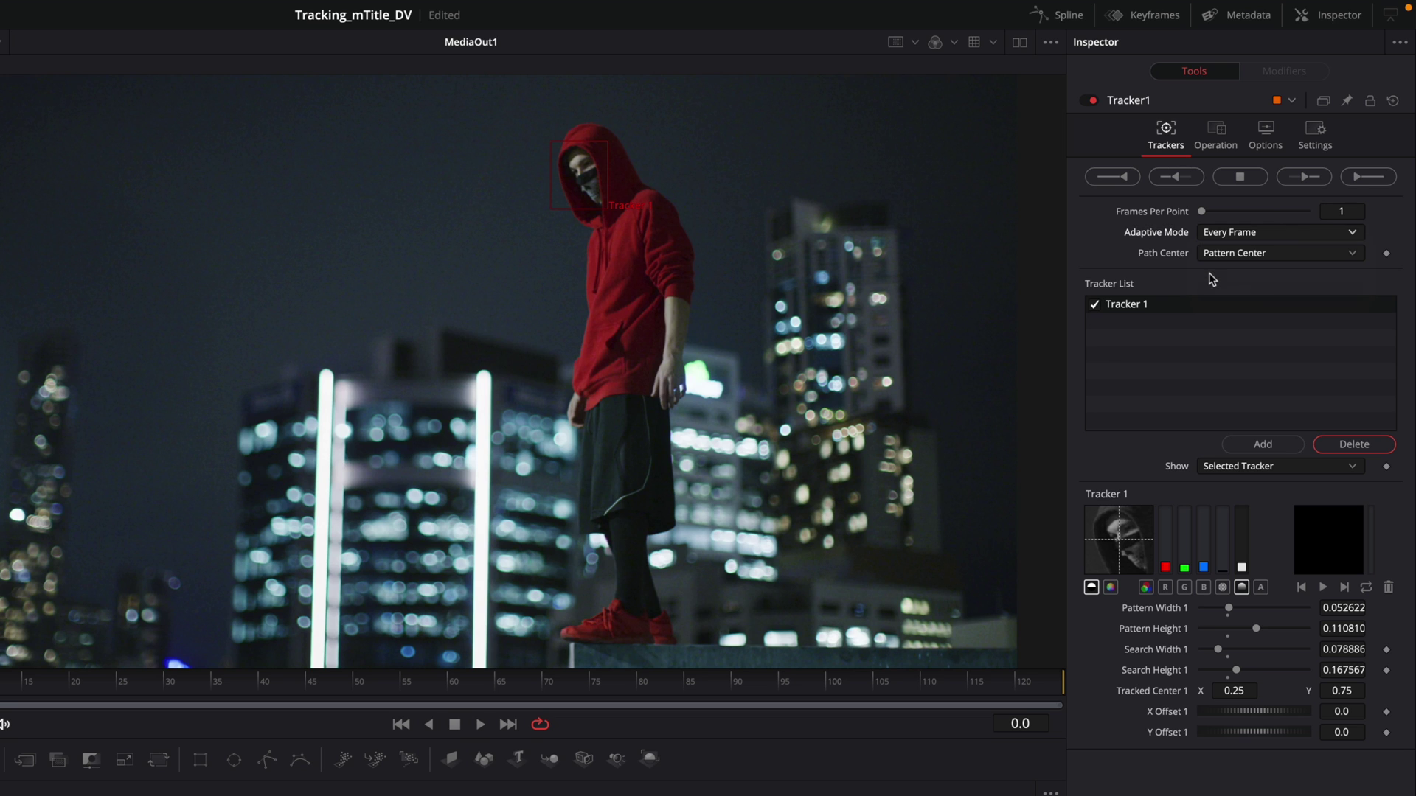
pyautogui.click(1356, 182)
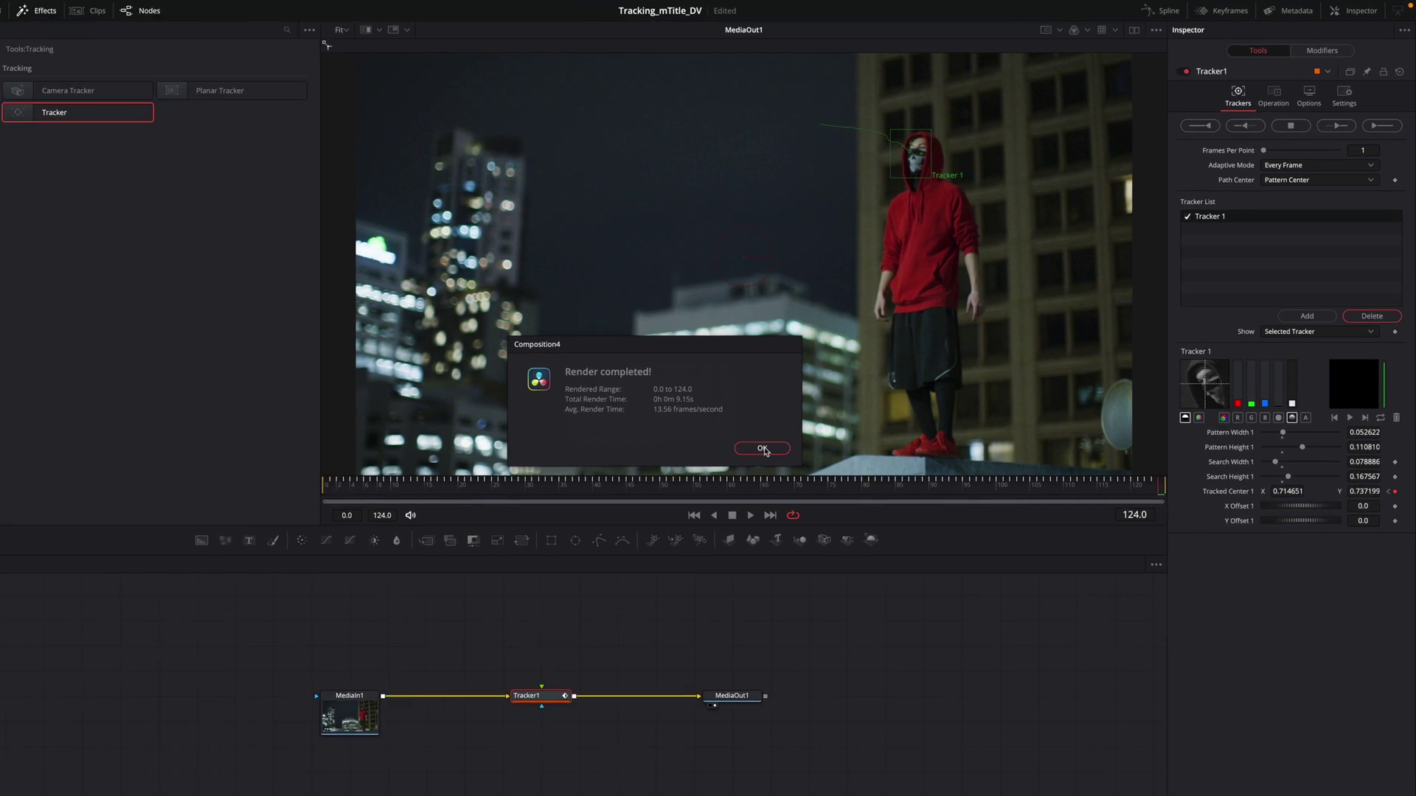
pyautogui.click(497, 631)
pyautogui.moveTo(1174, 467); pyautogui.dragTo(362, 480)
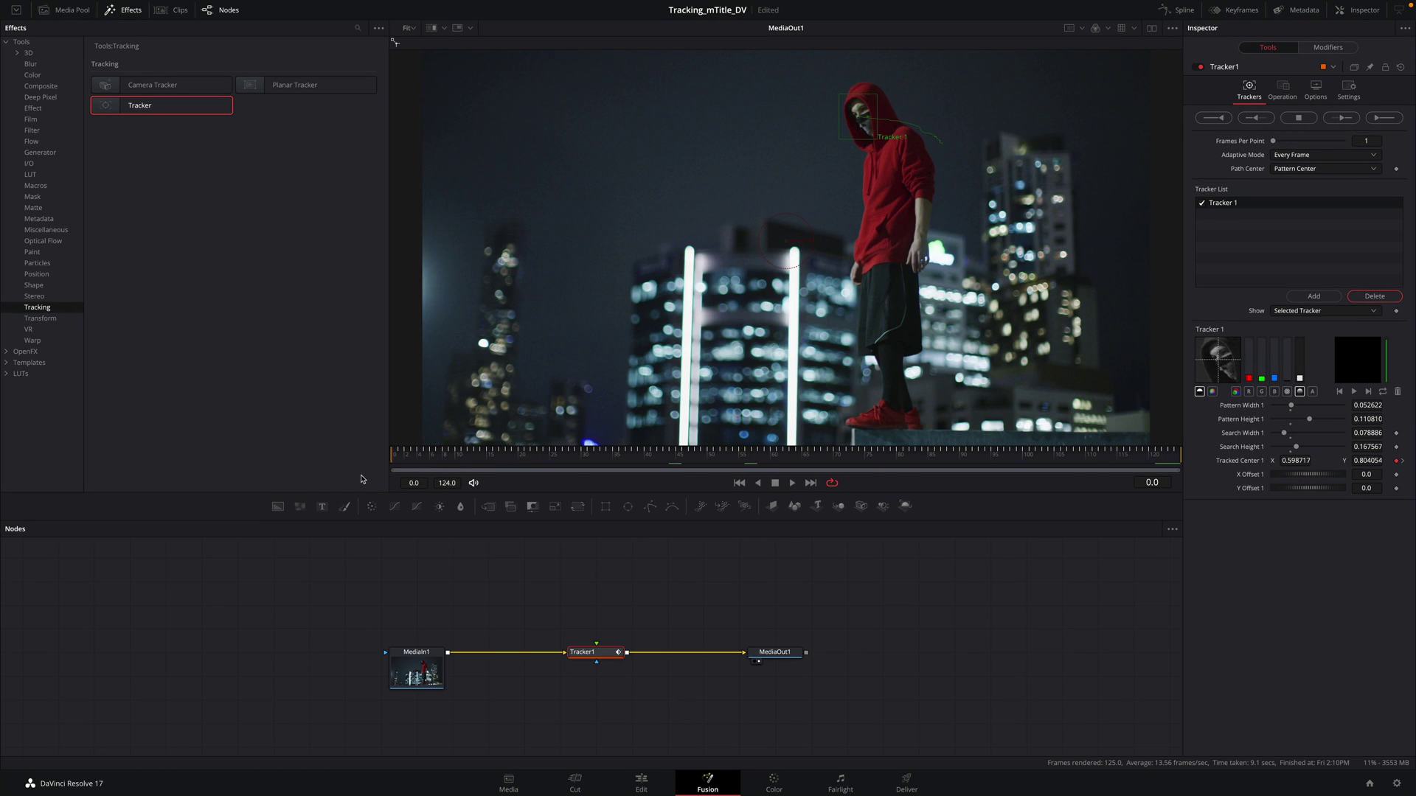
# Step: Drag the mHelloDV Bar template from Templates > Titles > MotionVFX > mHelloDV into the node graph above Tracker1
pyautogui.click(8, 42)
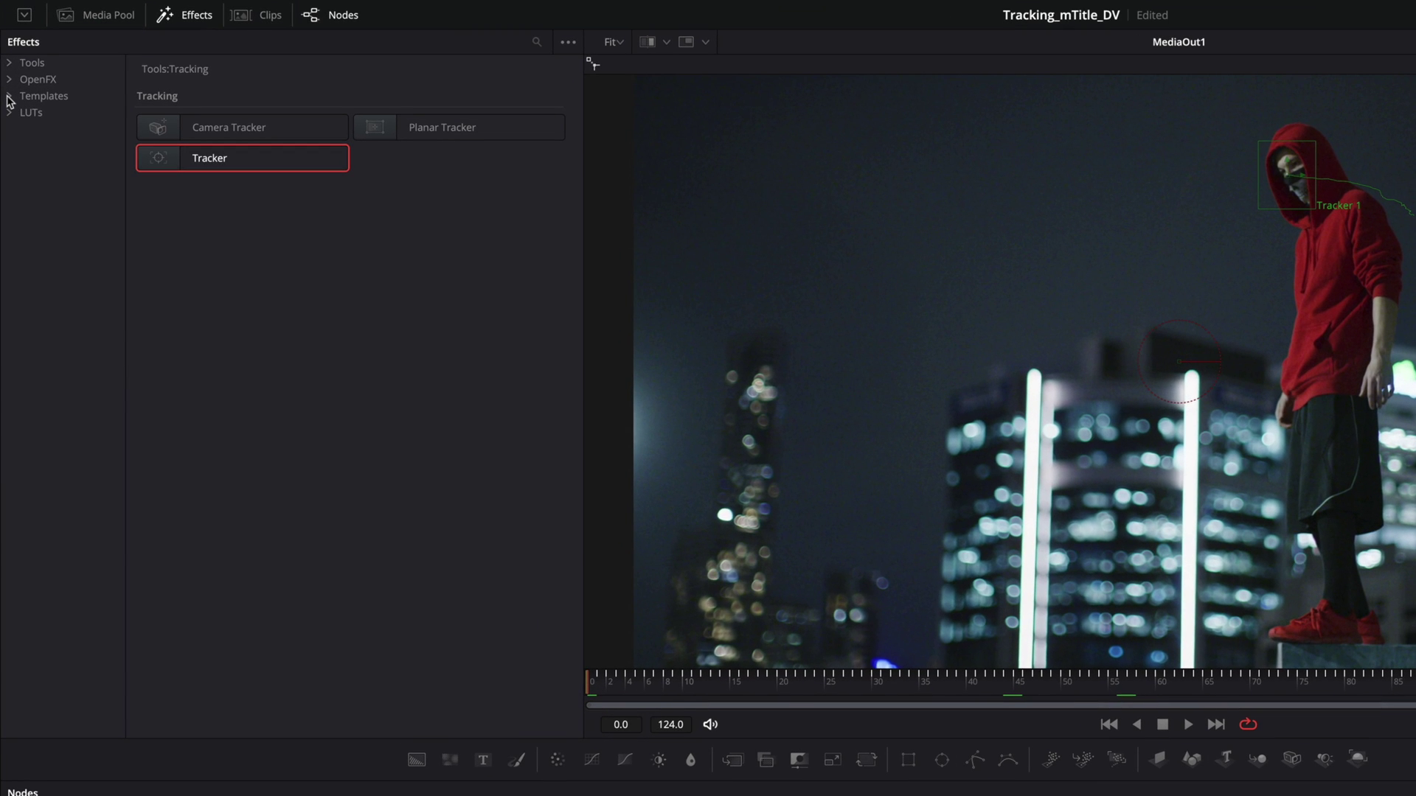
pyautogui.click(9, 97)
pyautogui.click(26, 113)
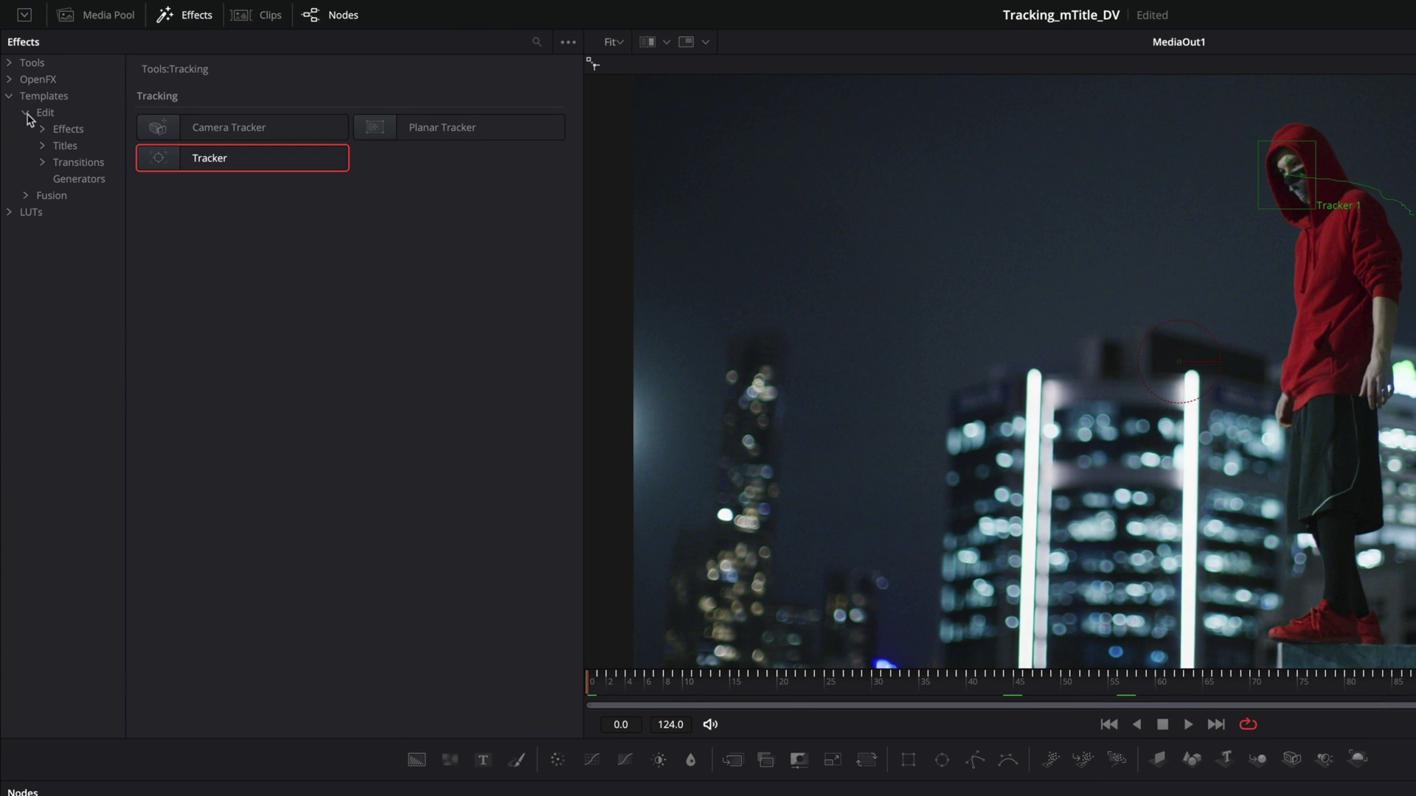
pyautogui.click(42, 146)
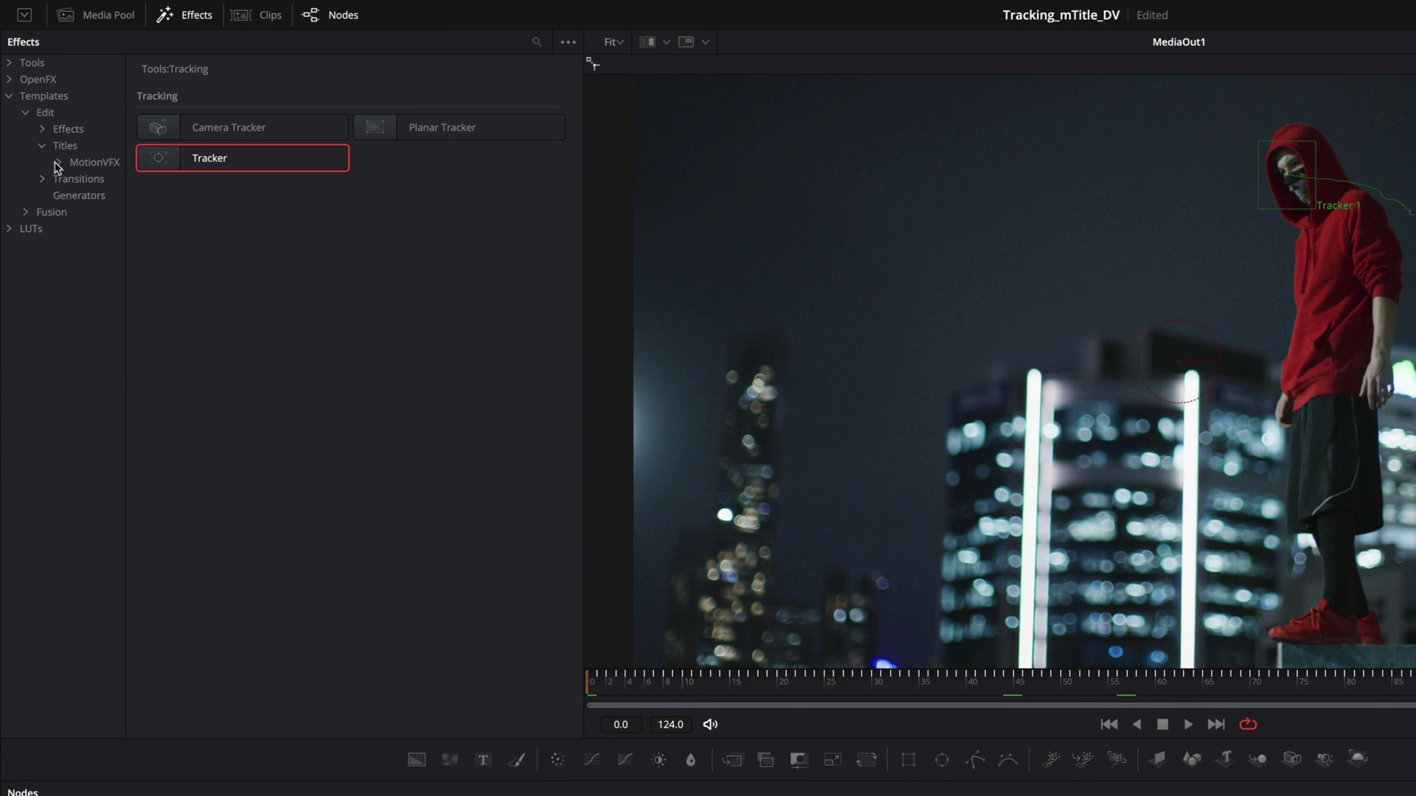
pyautogui.click(59, 163)
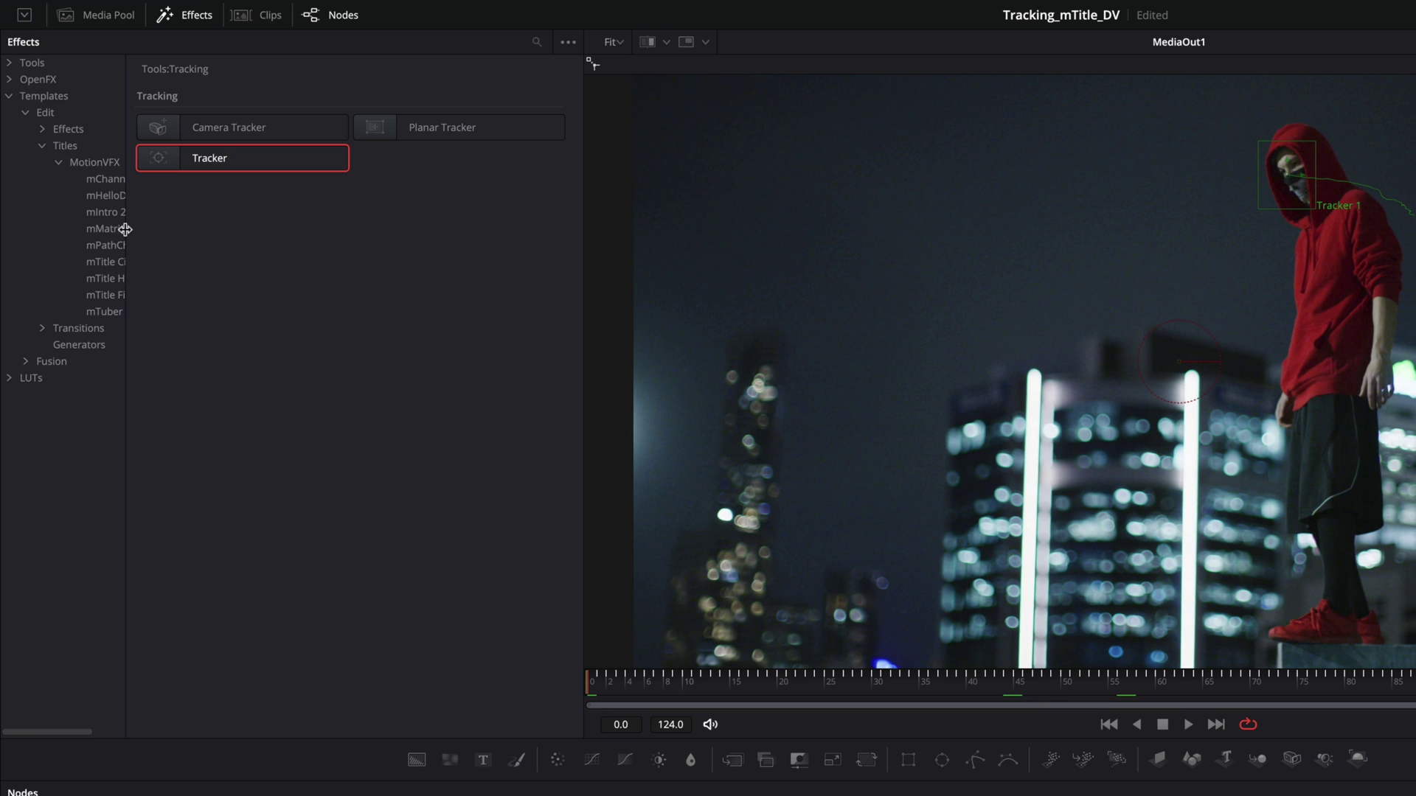
pyautogui.moveTo(125, 230); pyautogui.dragTo(202, 240)
pyautogui.click(109, 196)
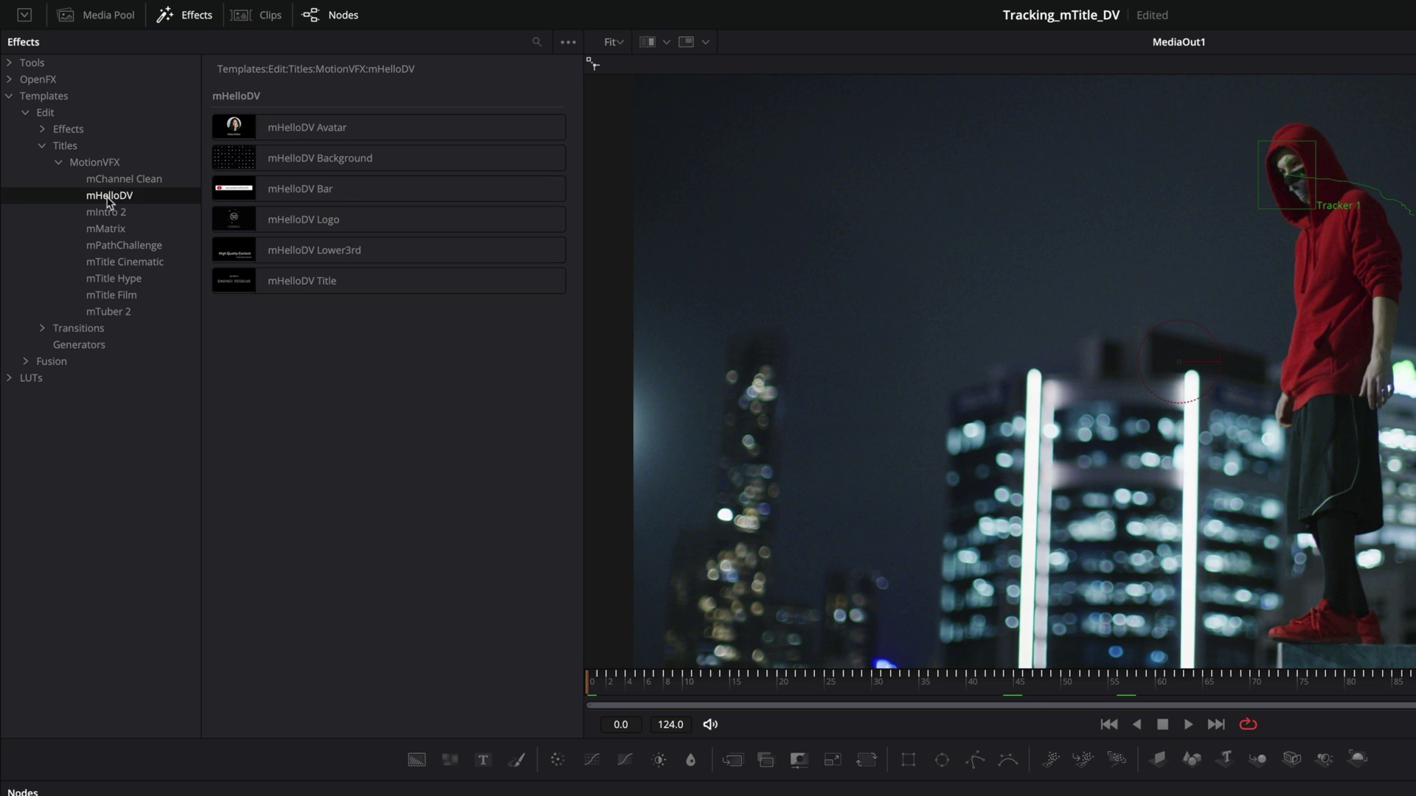
pyautogui.click(267, 193)
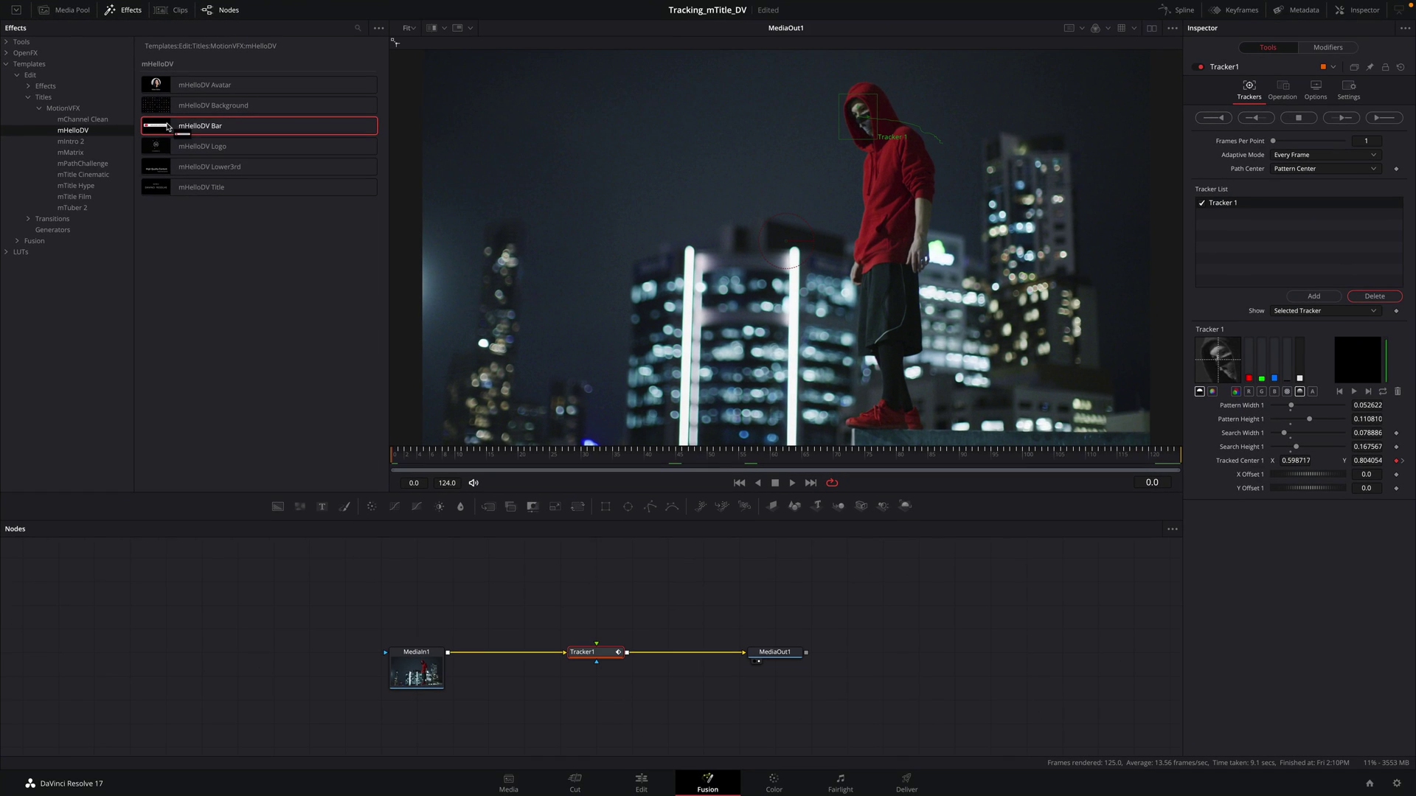
pyautogui.moveTo(267, 194); pyautogui.dragTo(482, 514)
pyautogui.moveTo(322, 342); pyautogui.dragTo(596, 582)
pyautogui.click(471, 455)
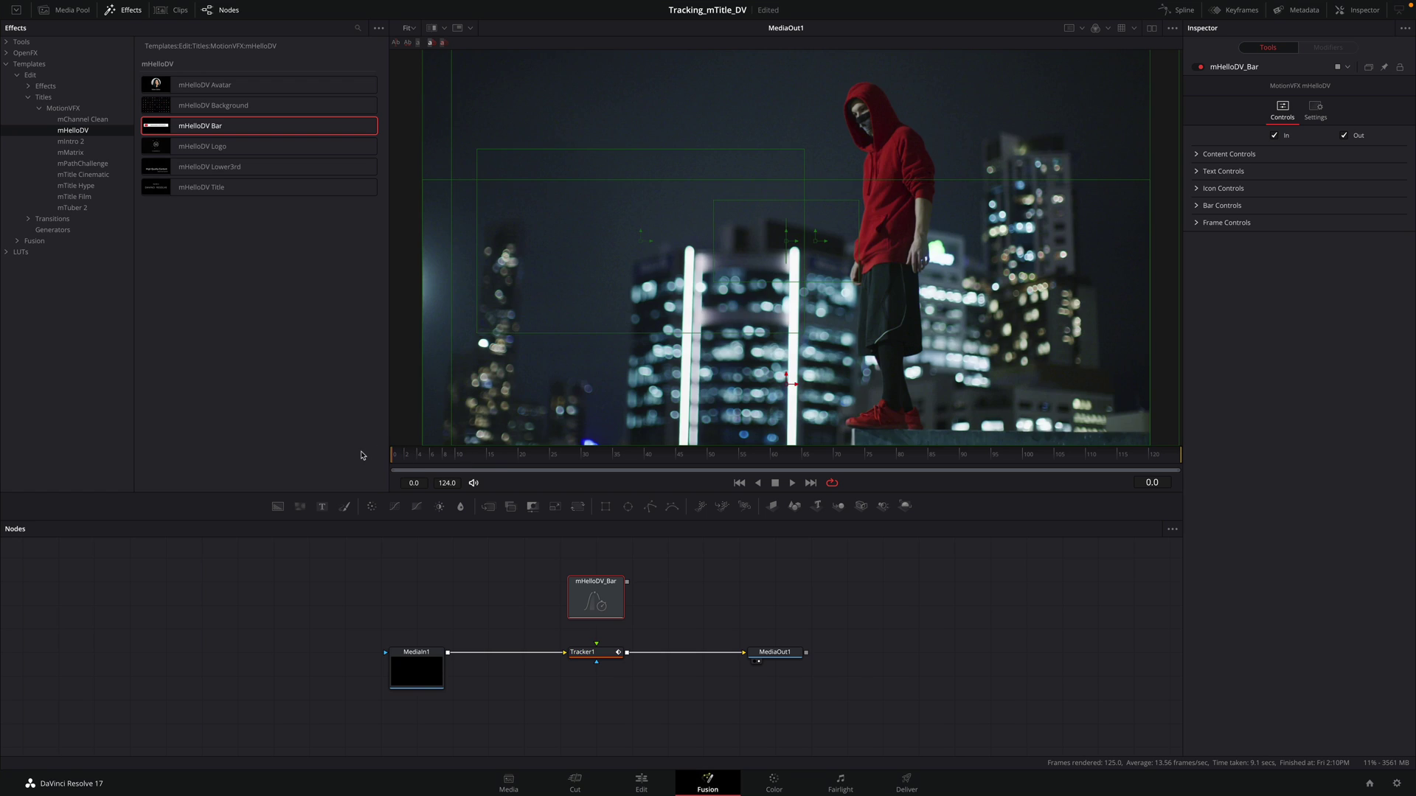
# Step: Connect mHelloDV_Bar to Tracker1's foreground and set Tracker1's Operation to Match Move
pyautogui.moveTo(638, 555); pyautogui.dragTo(594, 652)
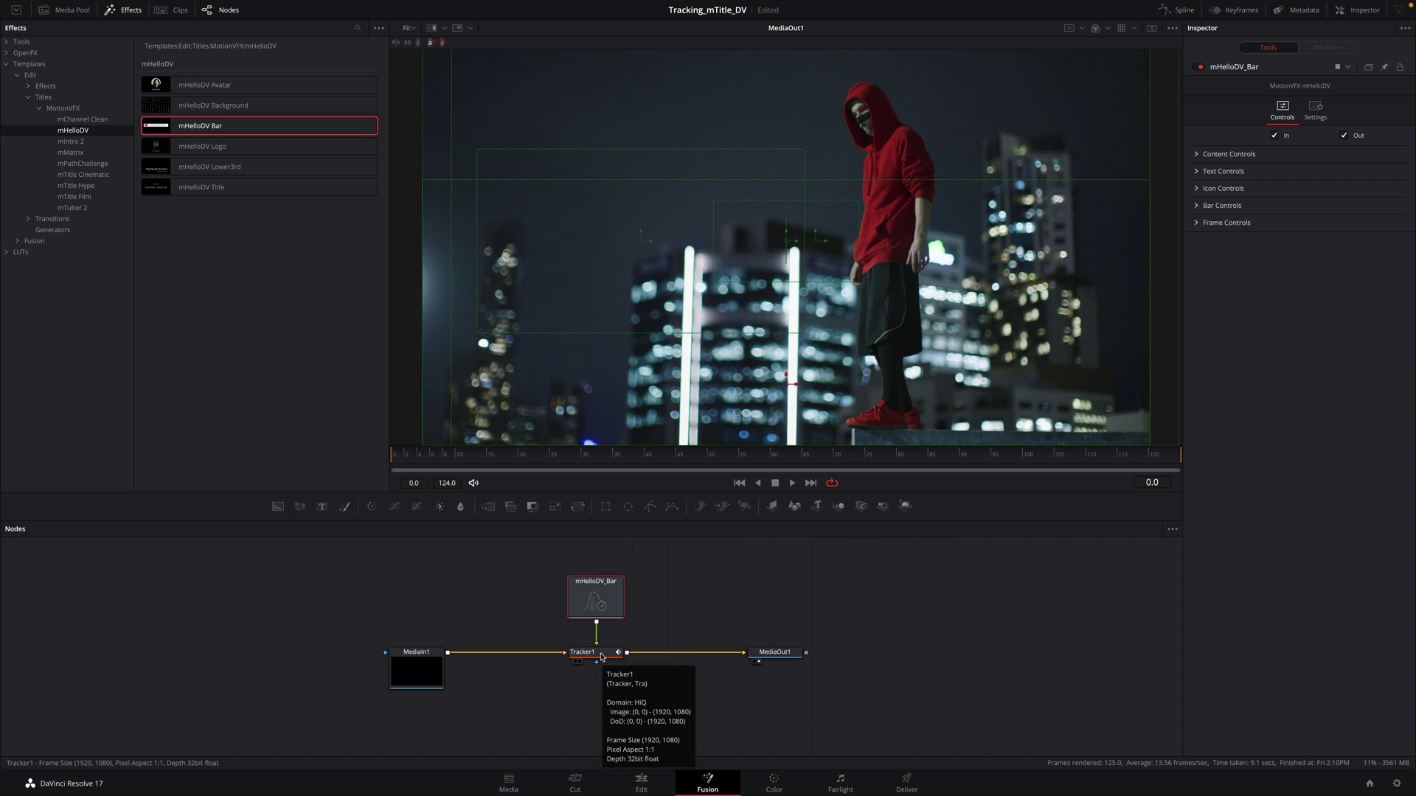
pyautogui.click(601, 657)
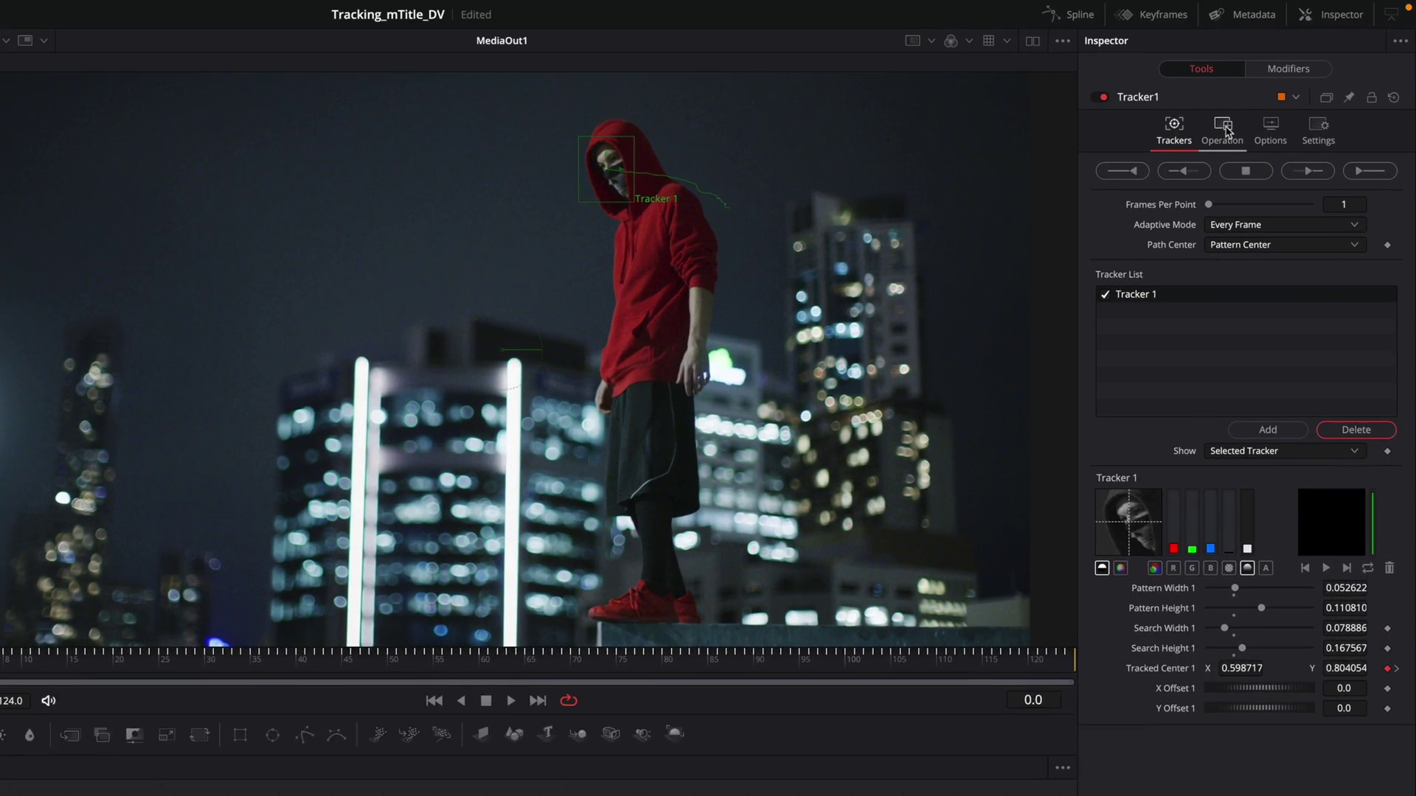
pyautogui.click(1284, 89)
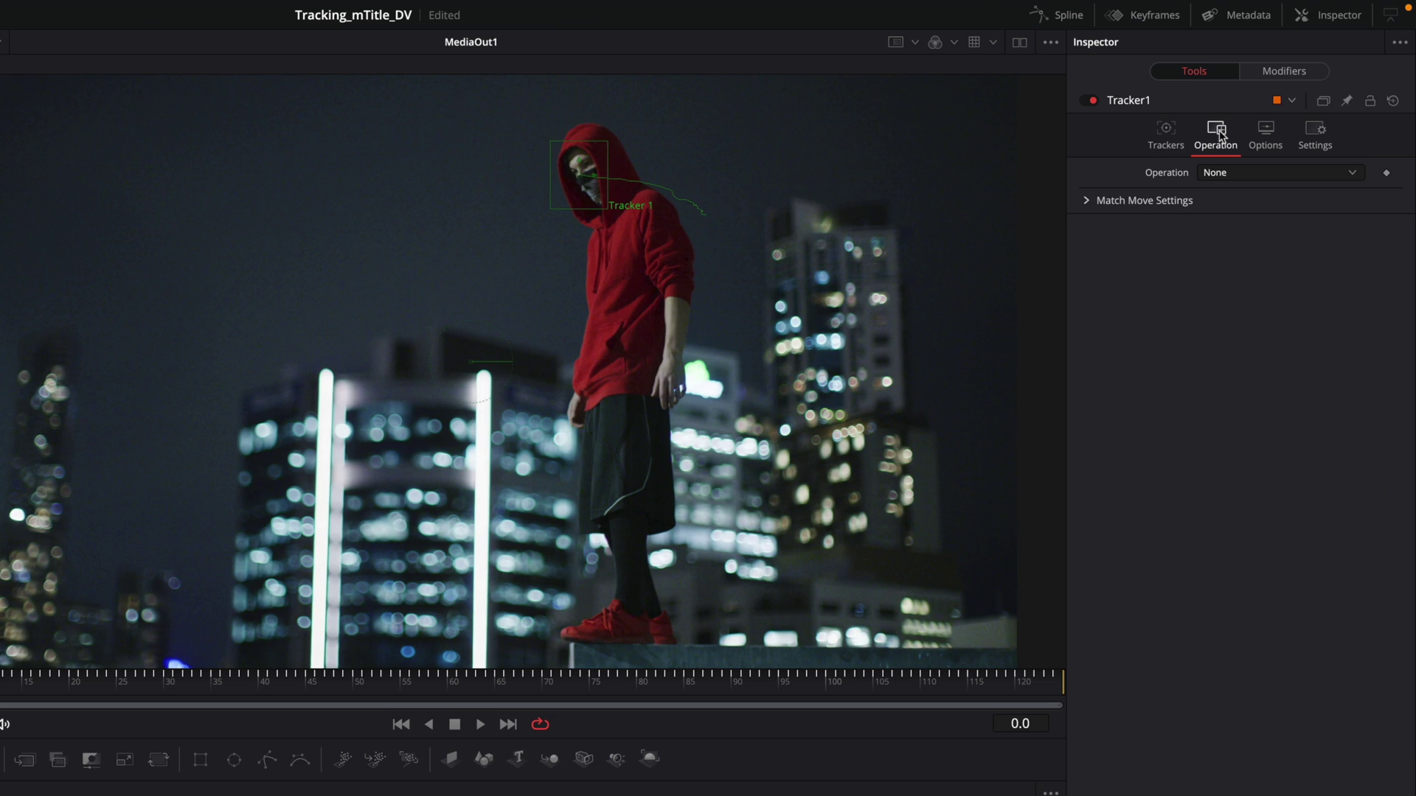
pyautogui.click(1246, 174)
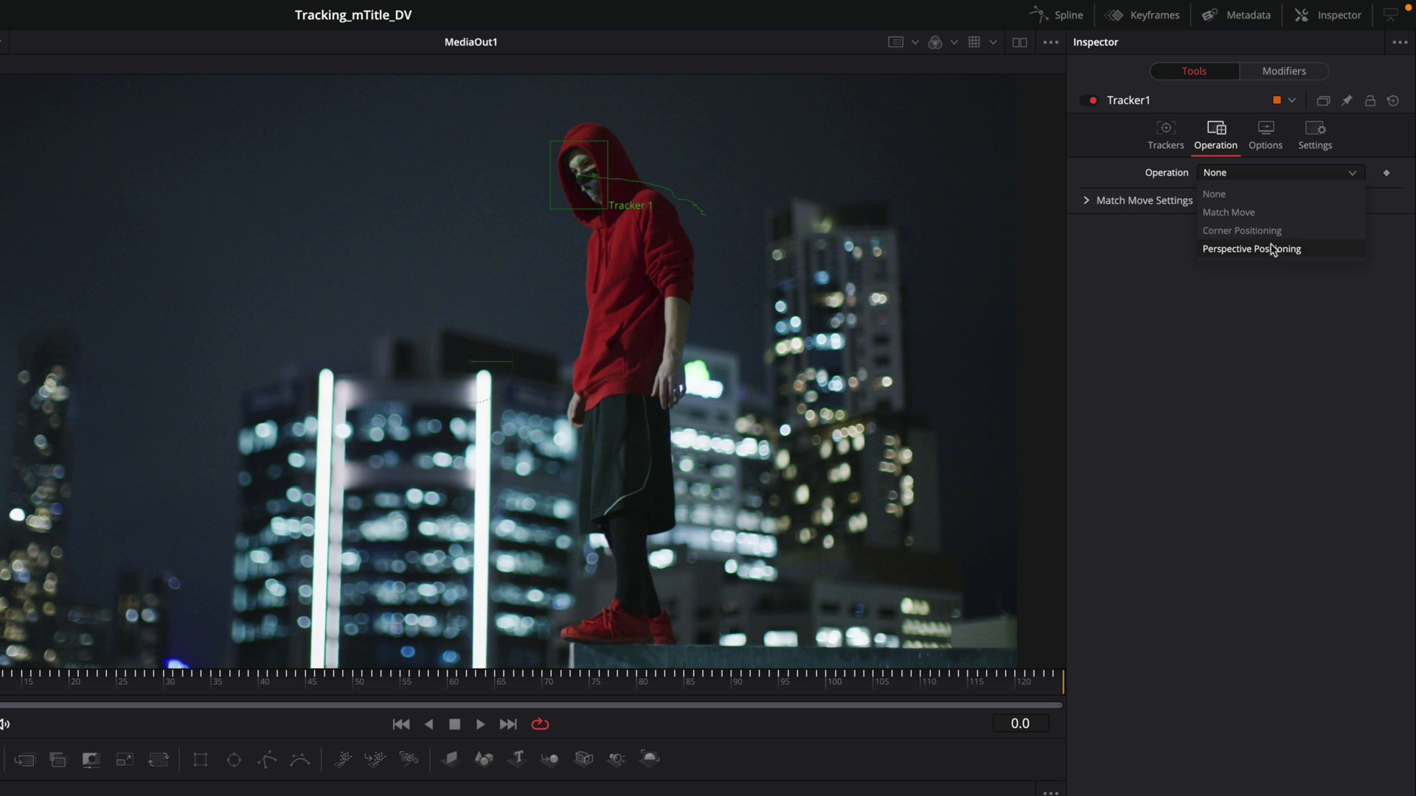
pyautogui.click(1274, 216)
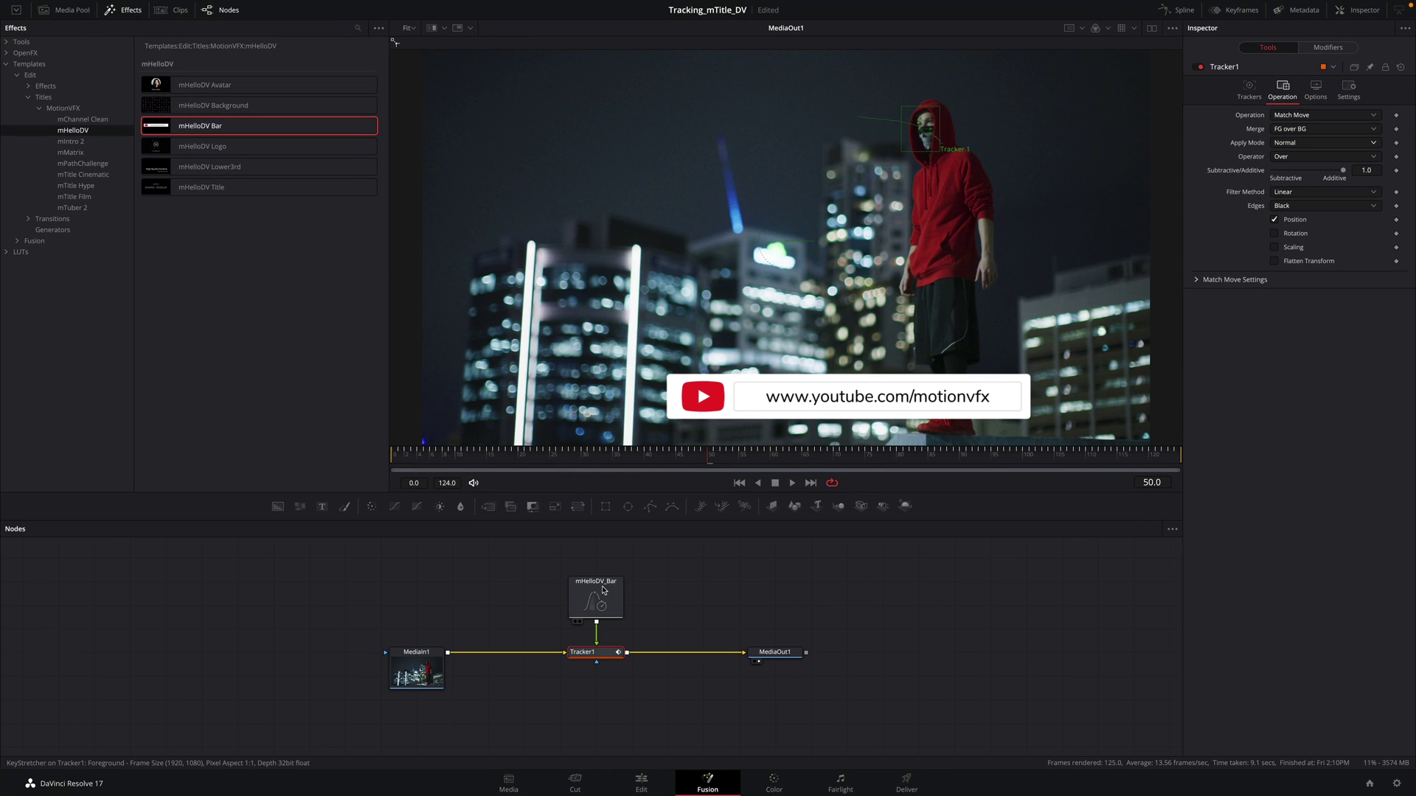
# Step: Scale the bar's content to 0.64 and change its URL from motionvfx to redhood
pyautogui.click(601, 598)
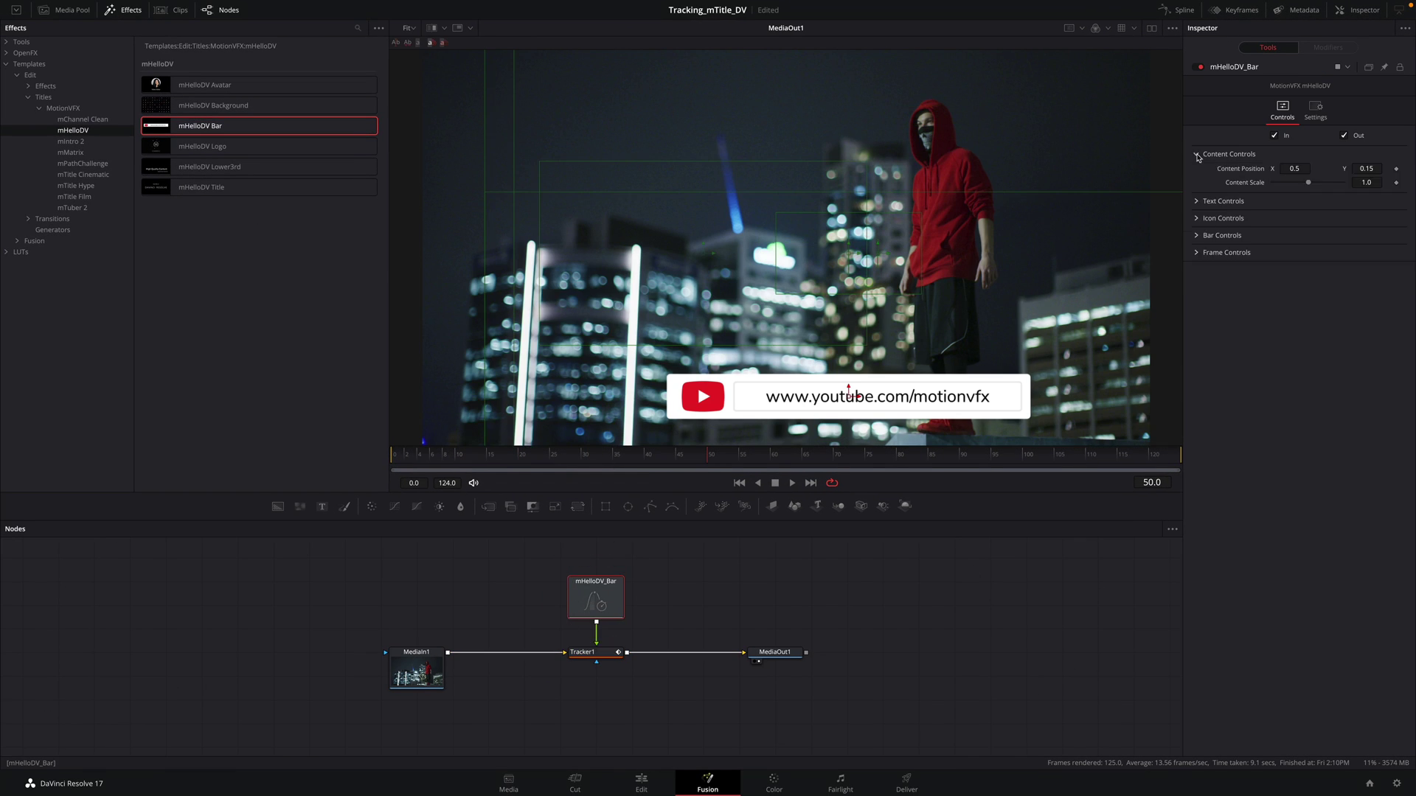
pyautogui.moveTo(1307, 184); pyautogui.dragTo(1277, 168)
pyautogui.click(1197, 202)
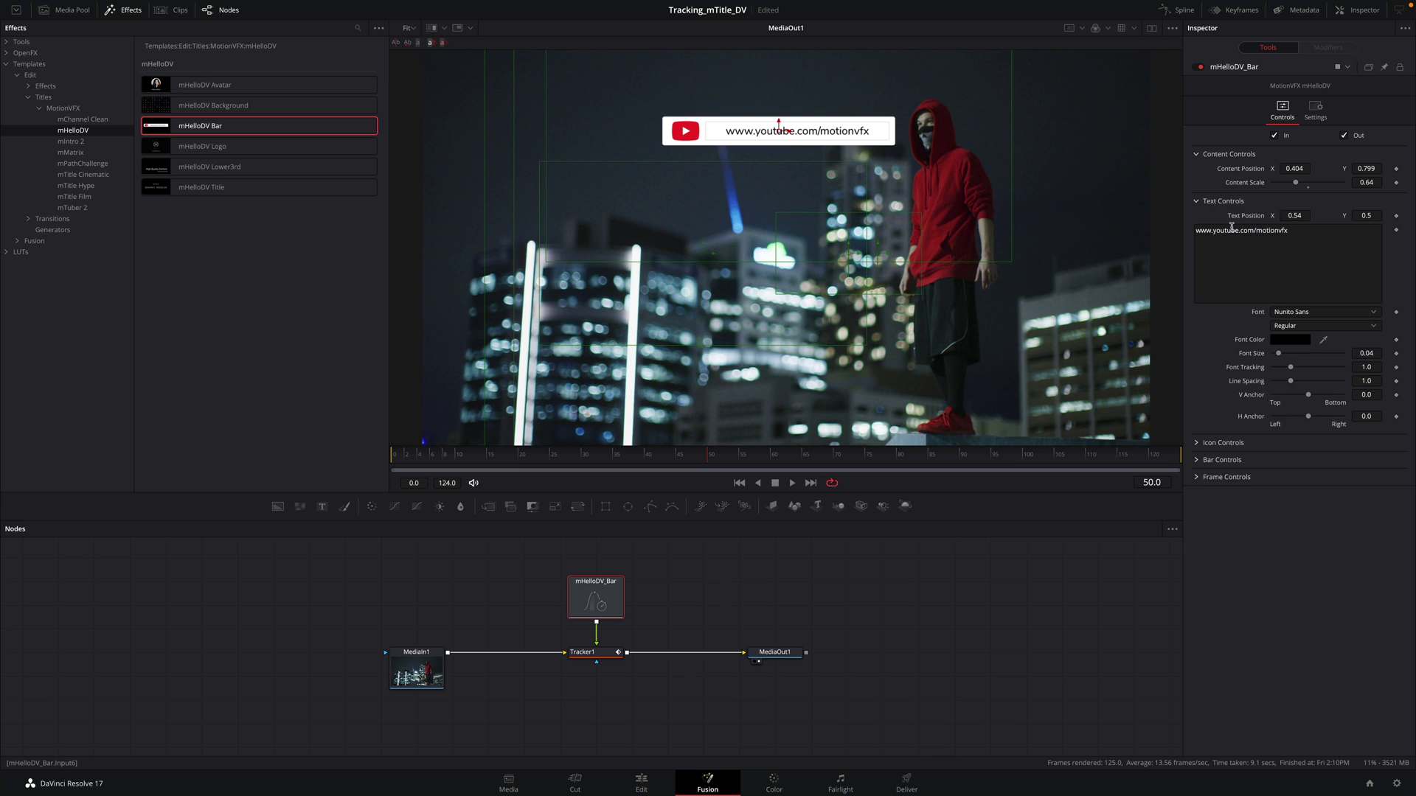
pyautogui.doubleClick(1274, 231)
pyautogui.write('redhood')
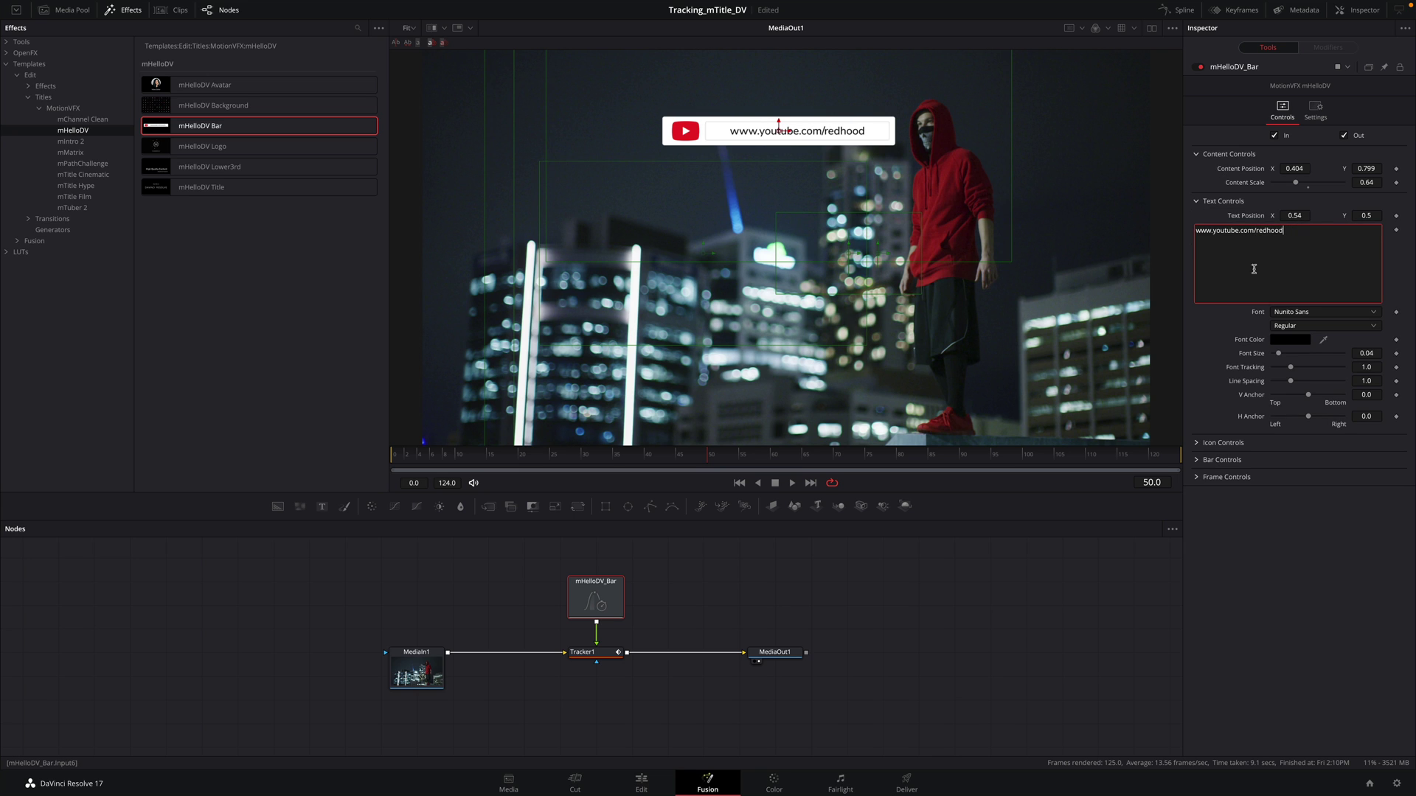
pyautogui.press('space')
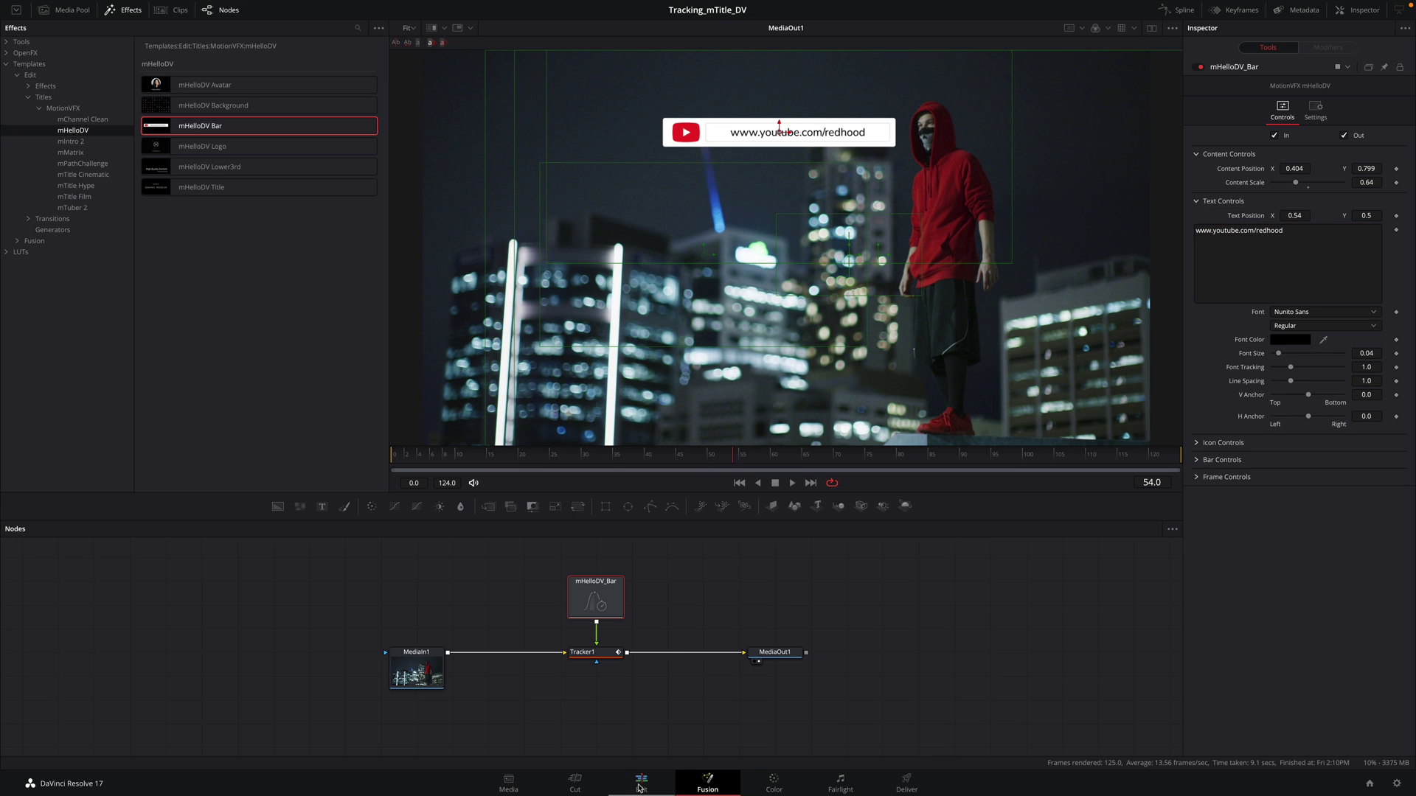
pyautogui.click(641, 783)
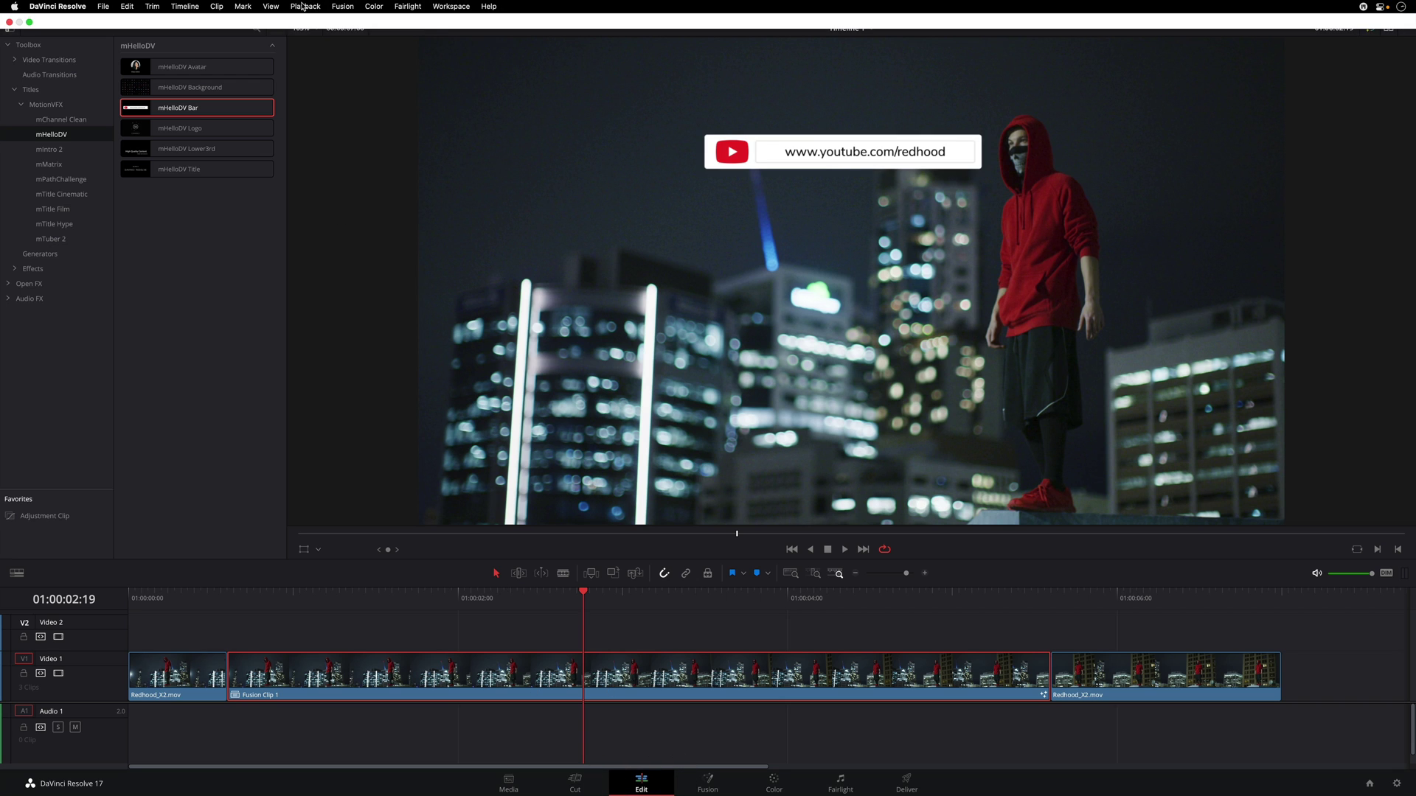
# Step: Set Playback > Render Cache to Smart
pyautogui.click(305, 6)
pyautogui.moveTo(398, 73)
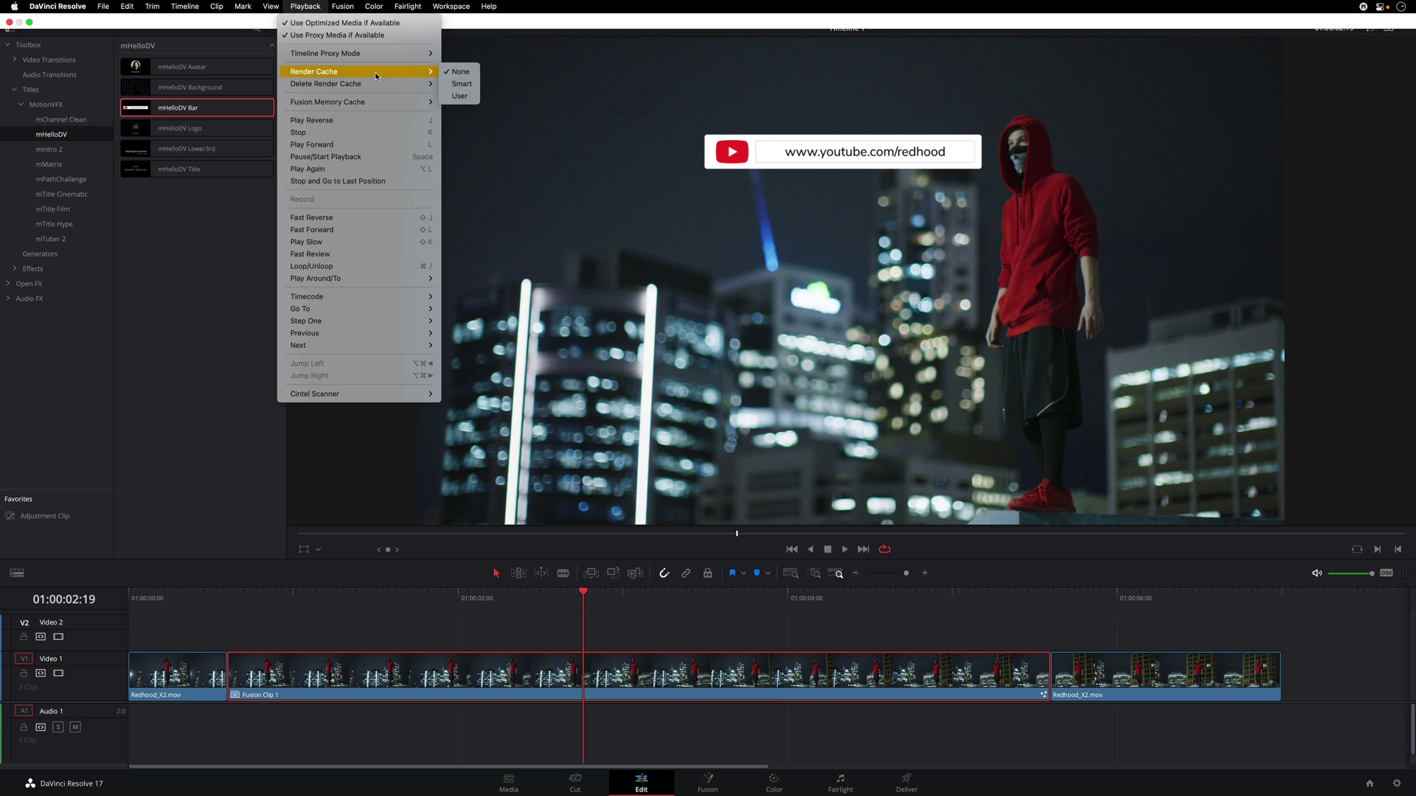
pyautogui.click(457, 86)
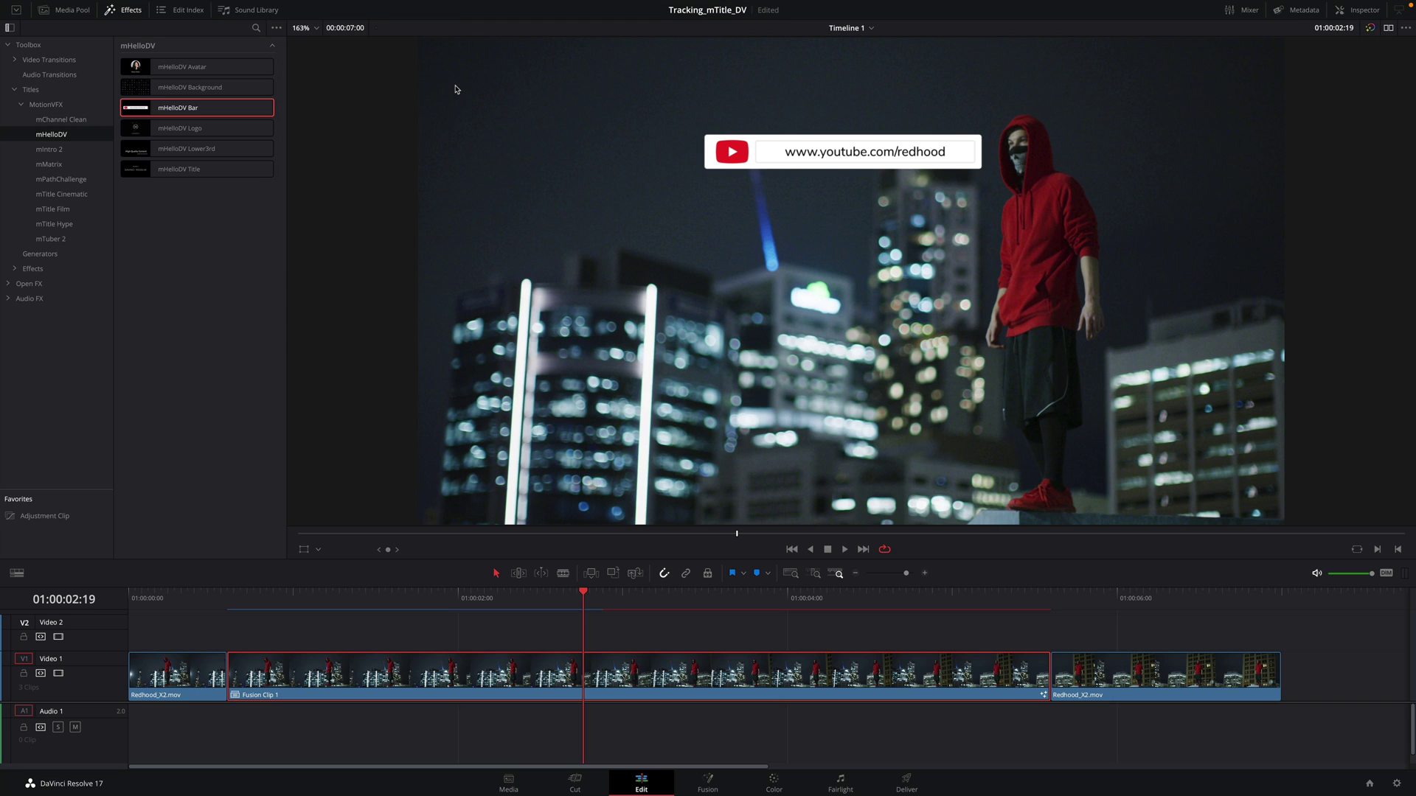
# Step: Play the timeline from the start to preview the tracked redhood bar, then return to Fusion
pyautogui.click(131, 598)
pyautogui.press('space')
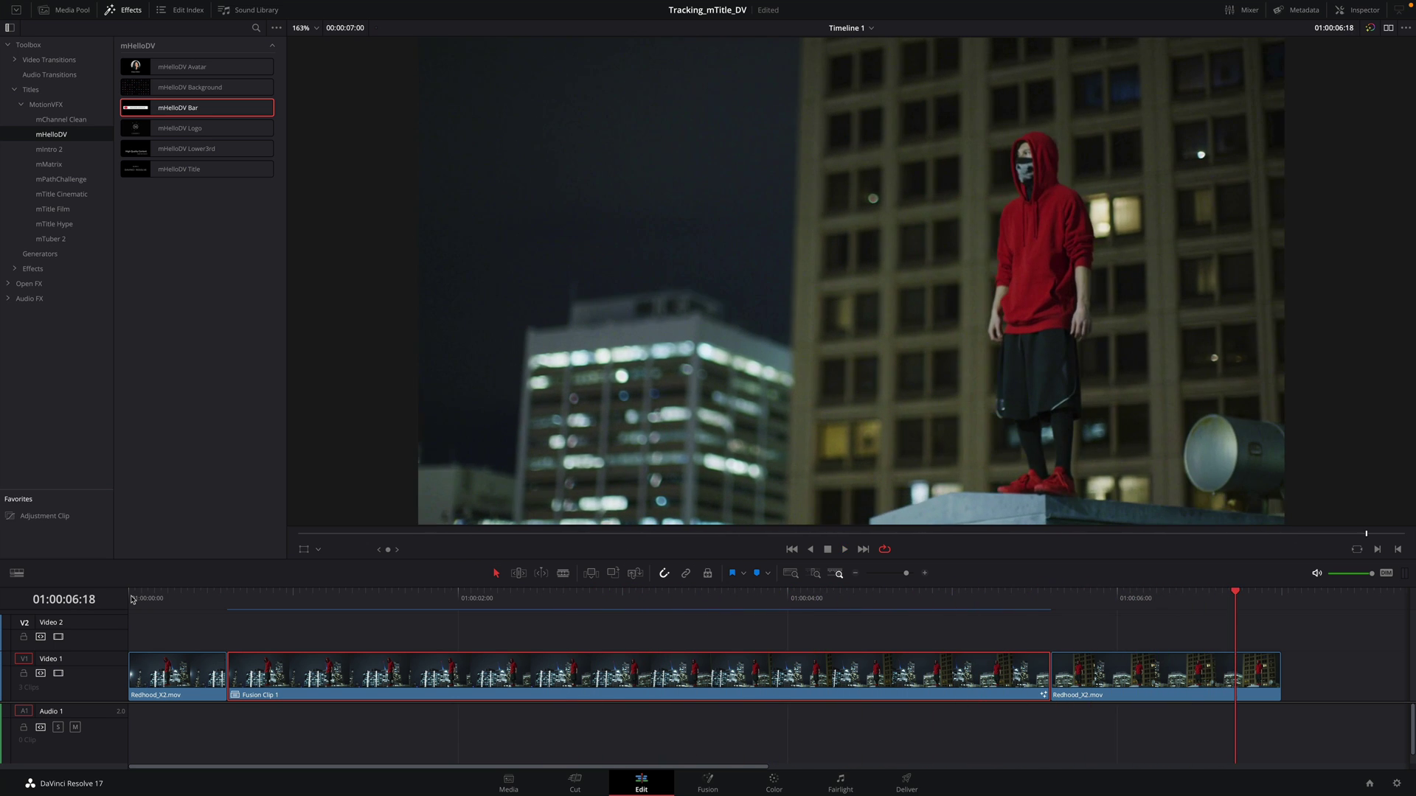
pyautogui.moveTo(570, 601); pyautogui.dragTo(620, 607)
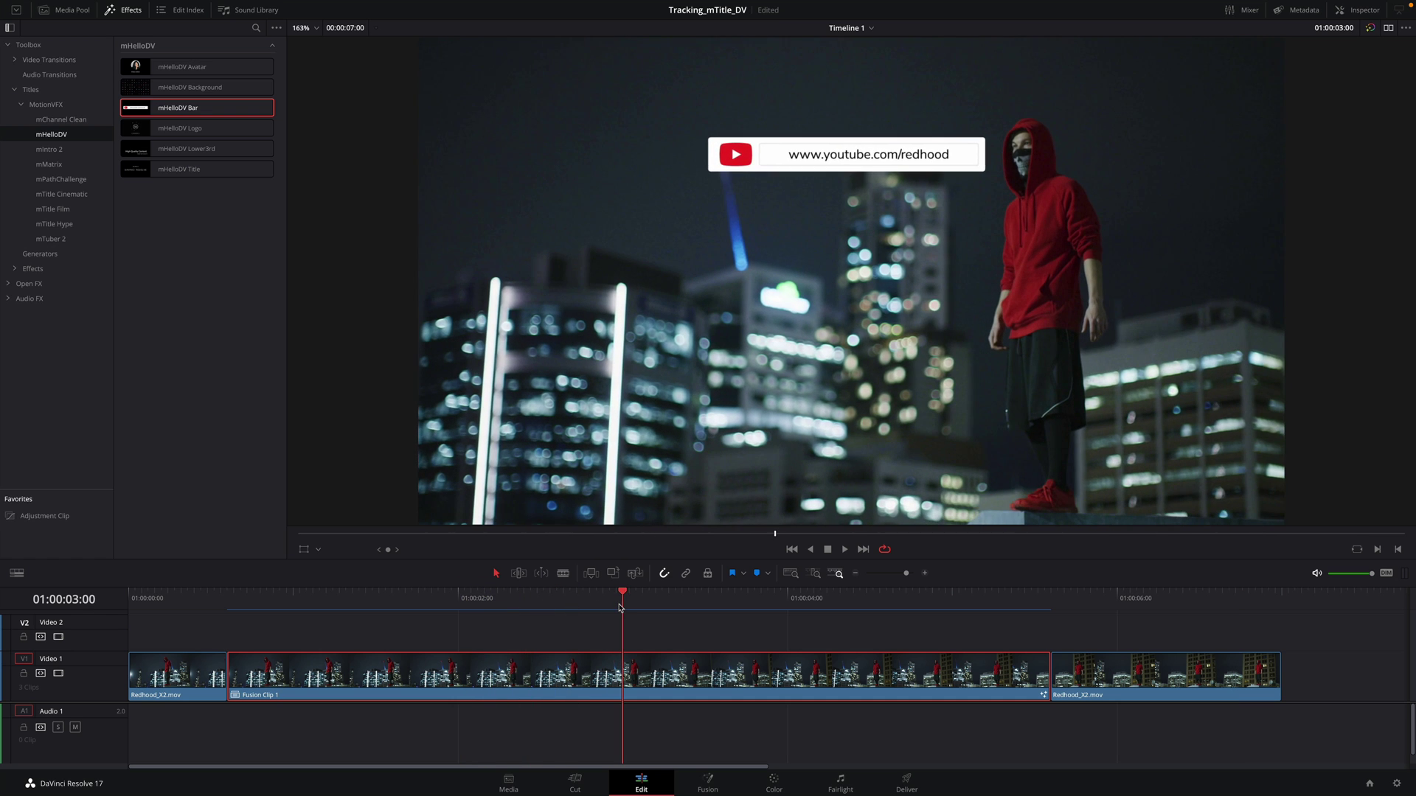
pyautogui.click(708, 783)
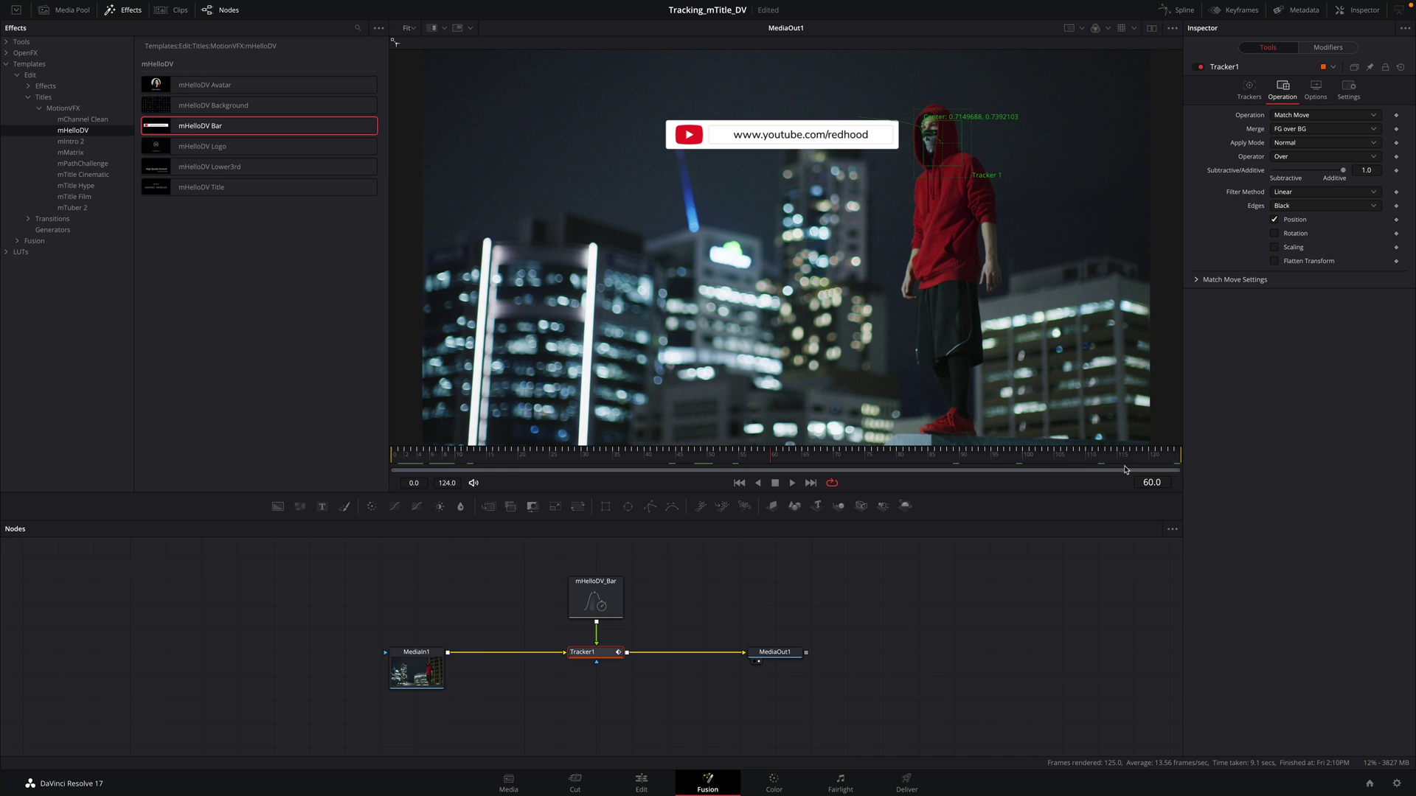
pyautogui.click(616, 599)
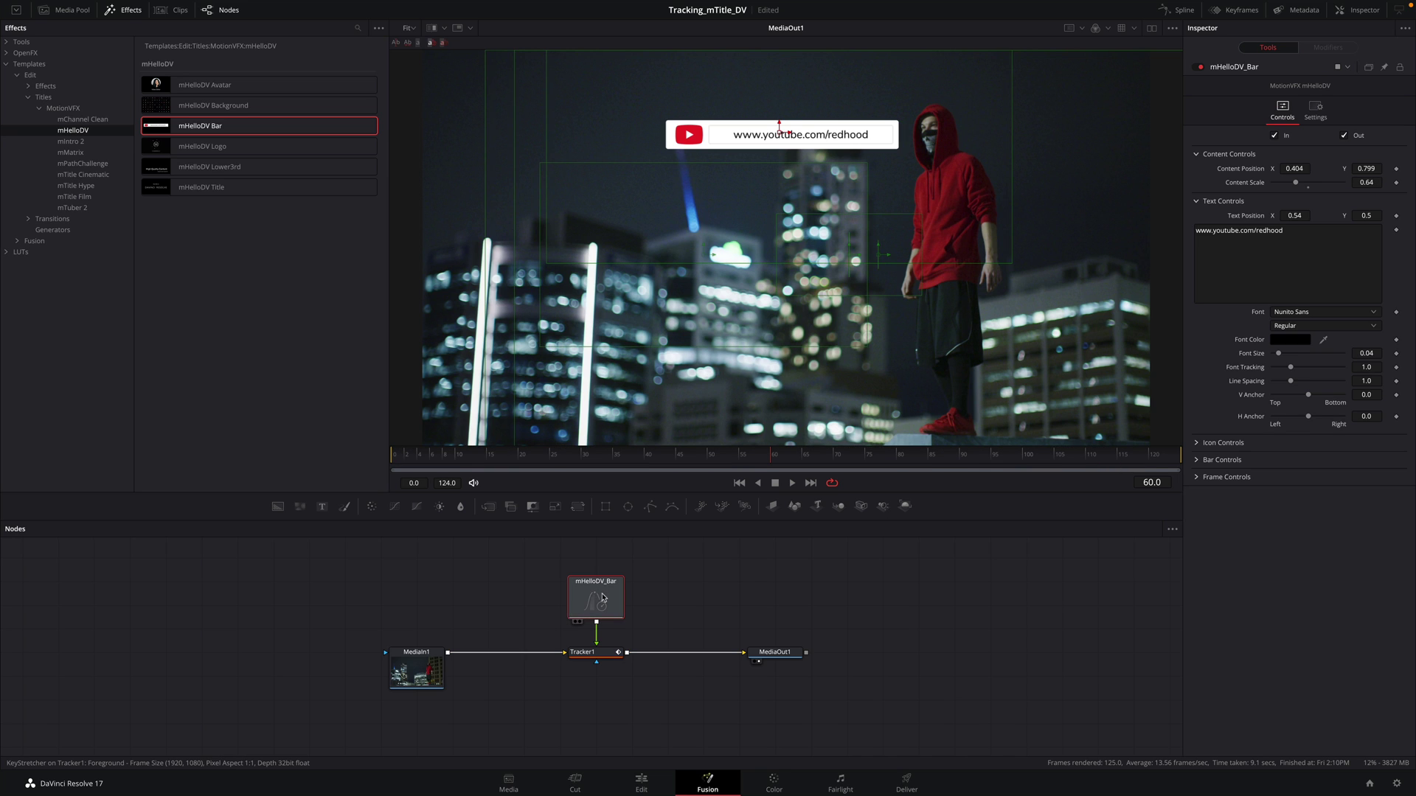
pyautogui.click(1199, 443)
pyautogui.click(1336, 458)
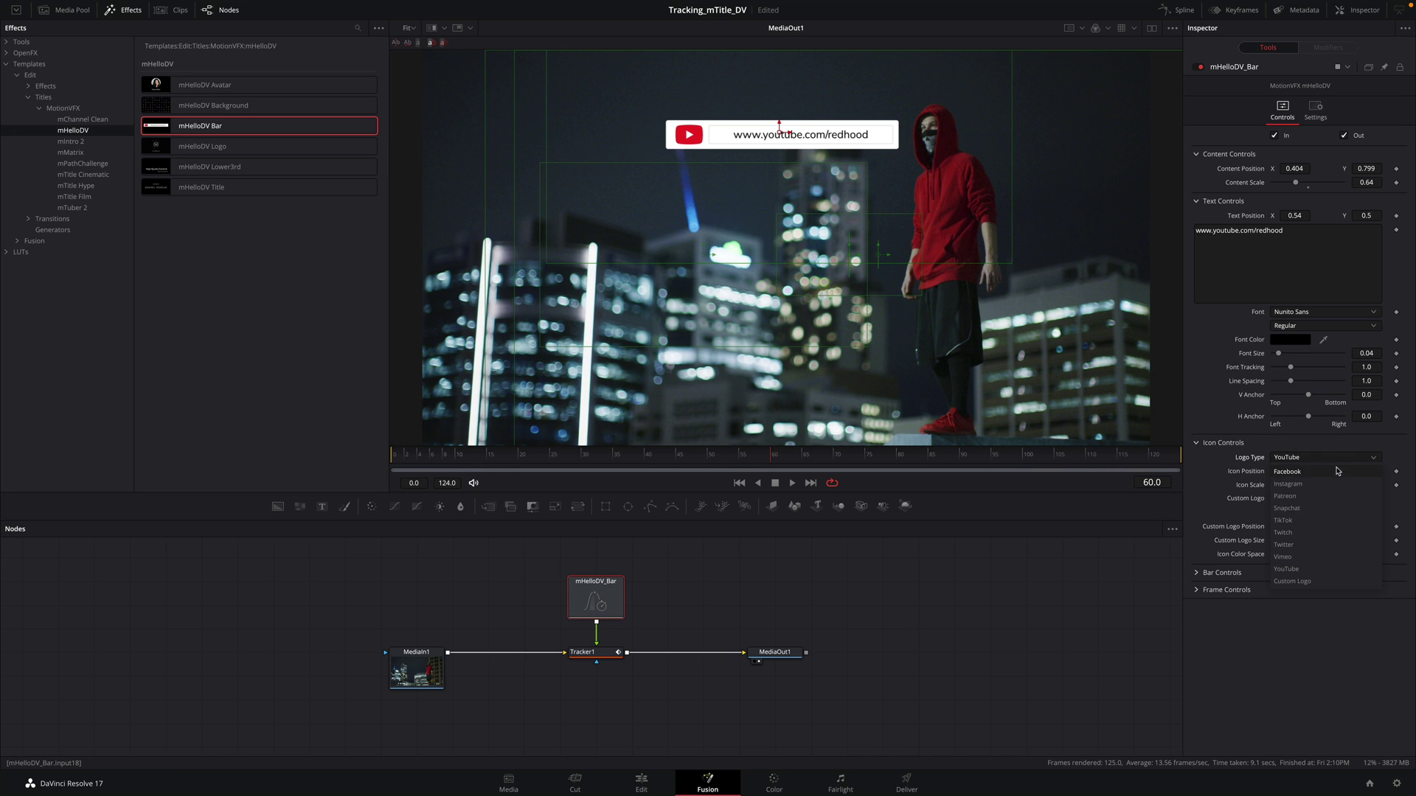
pyautogui.click(1339, 531)
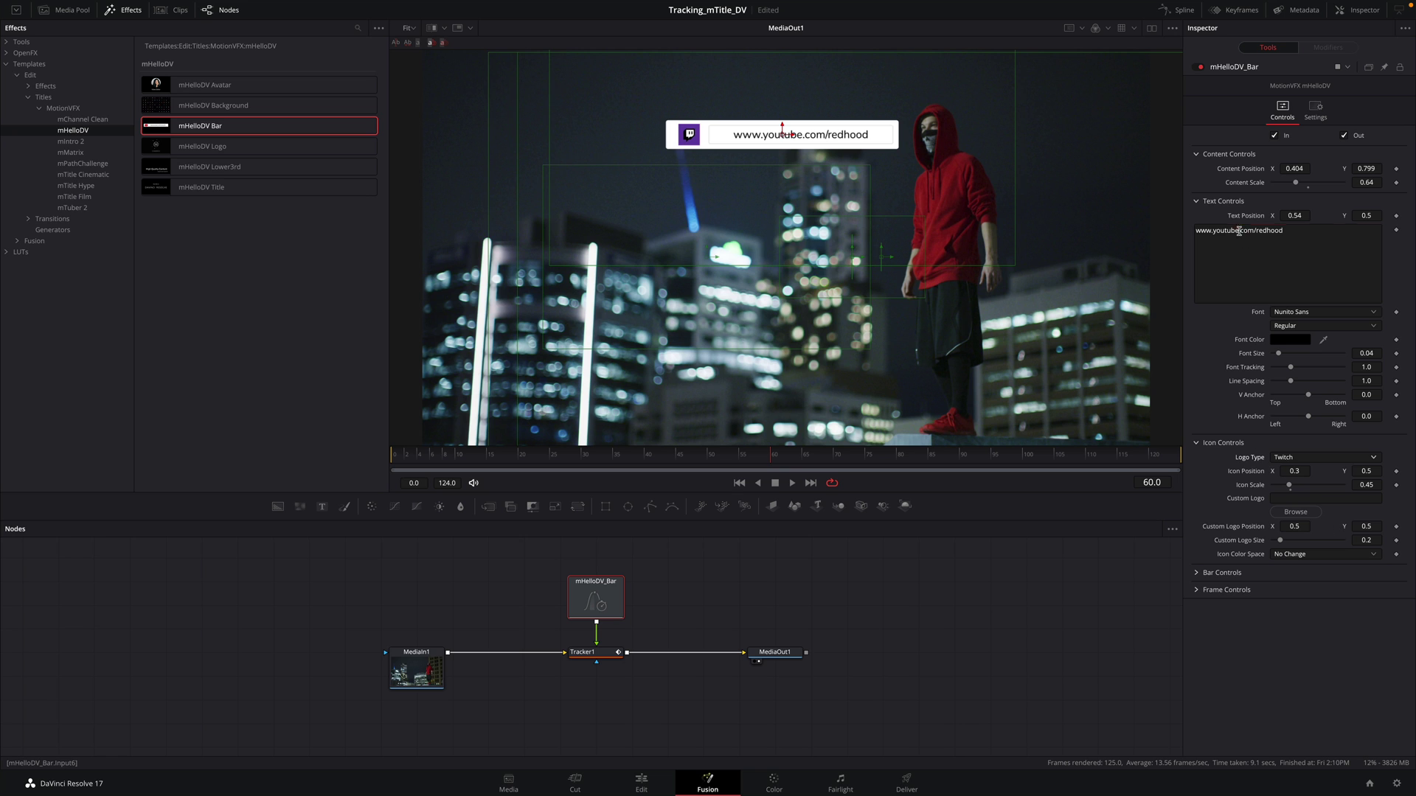
pyautogui.moveTo(1239, 231); pyautogui.dragTo(1215, 233)
pyautogui.write('twitch')
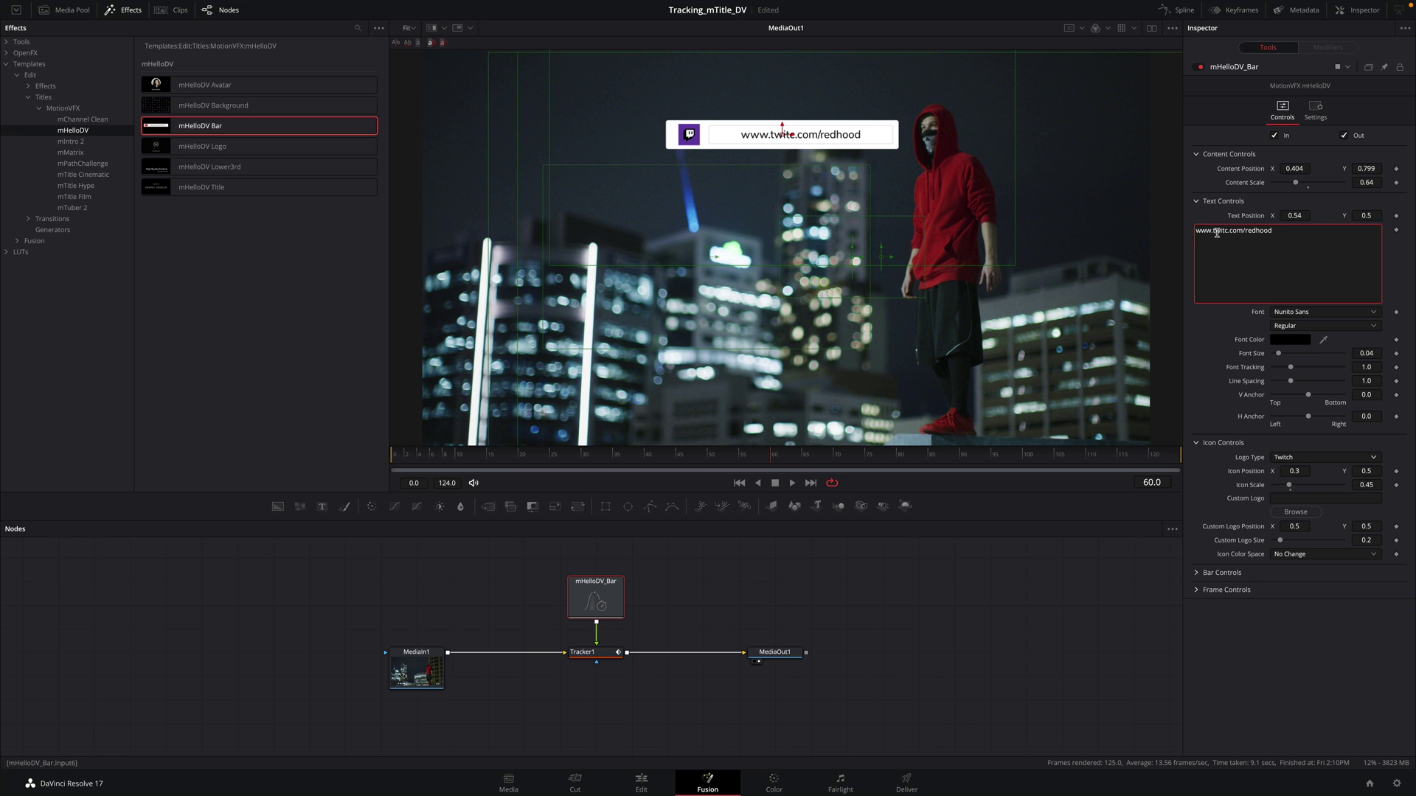
pyautogui.click(642, 786)
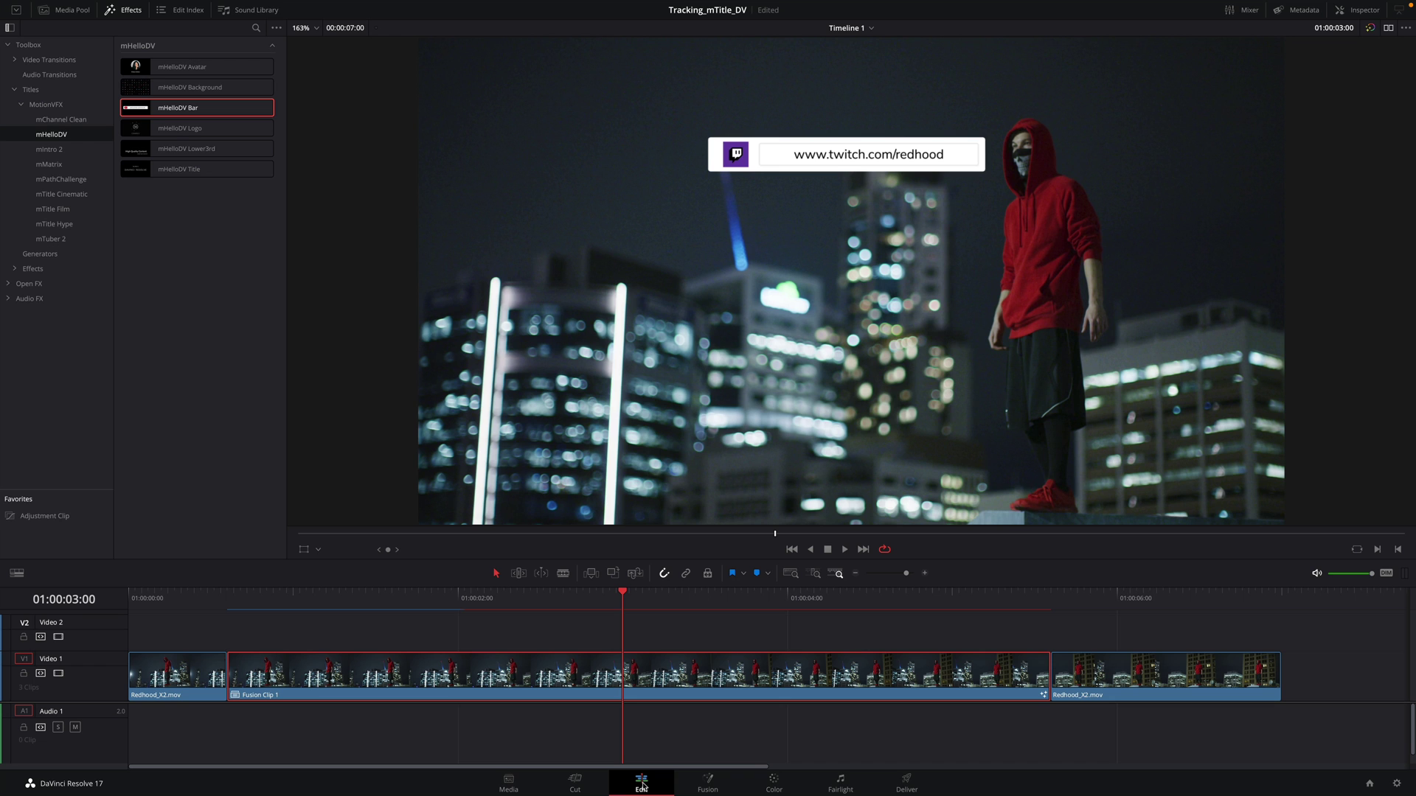
pyautogui.click(146, 599)
# Step: Play back the Twitch bar, then blade Motorbikes.mov at the Avatar title's start and end
pyautogui.press('space')
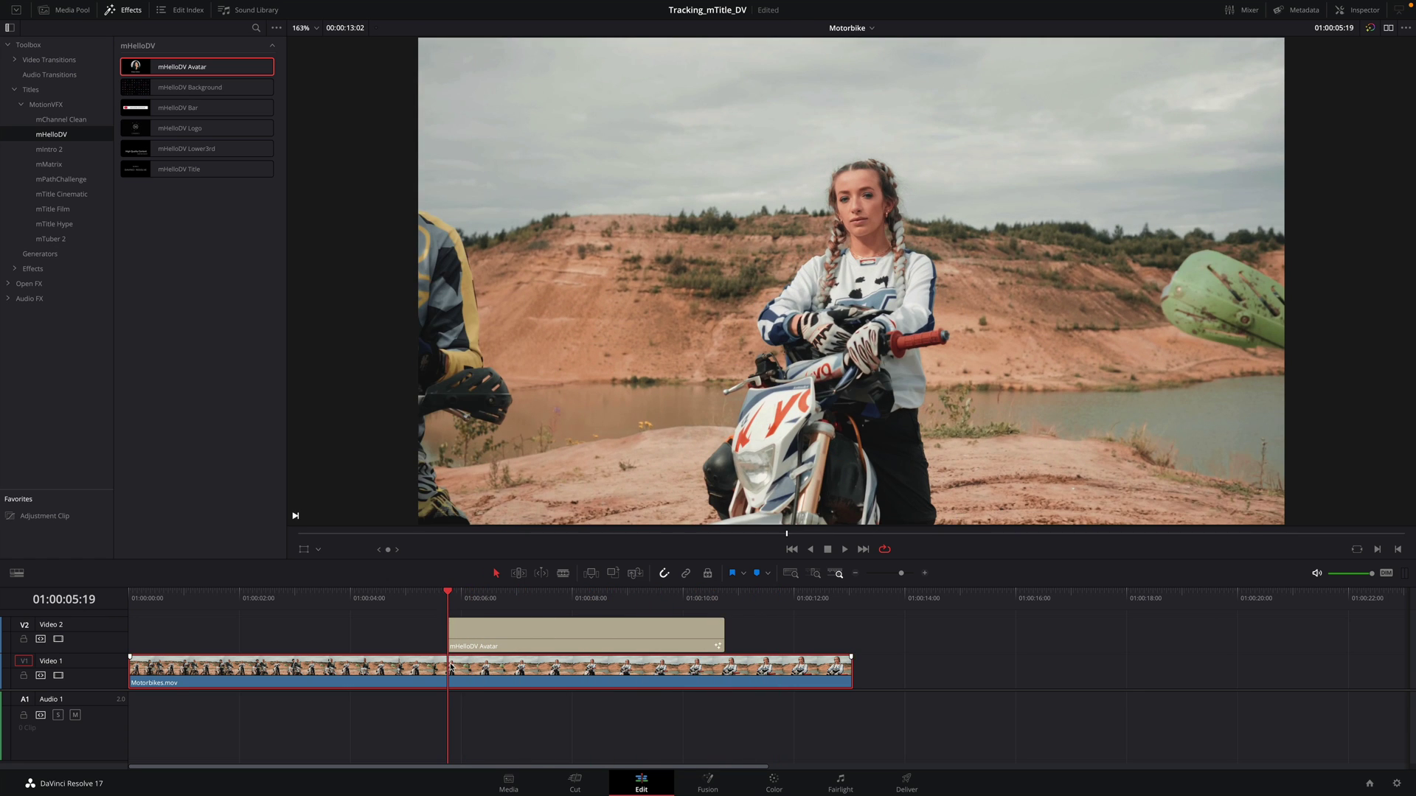
pyautogui.press('b')
pyautogui.click(450, 671)
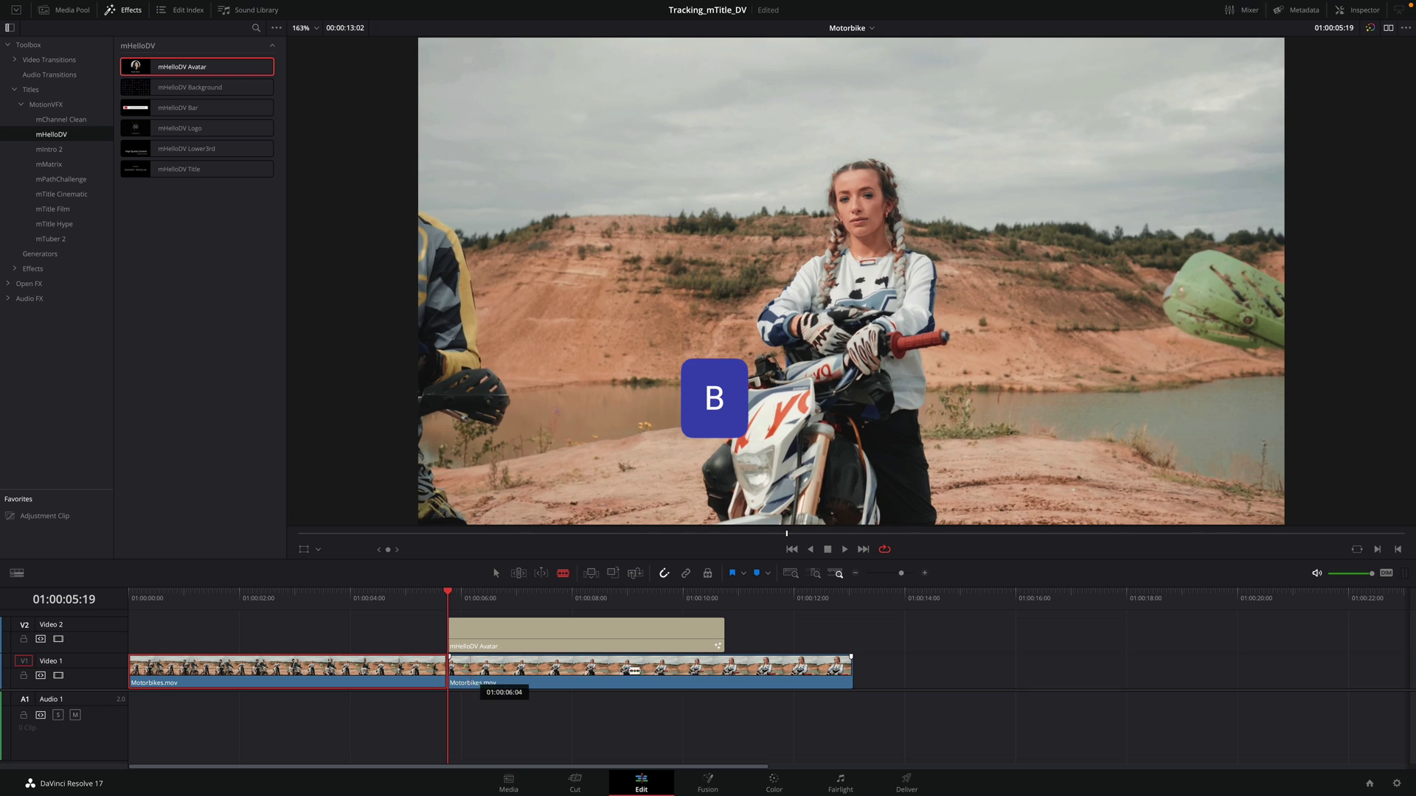
pyautogui.click(725, 671)
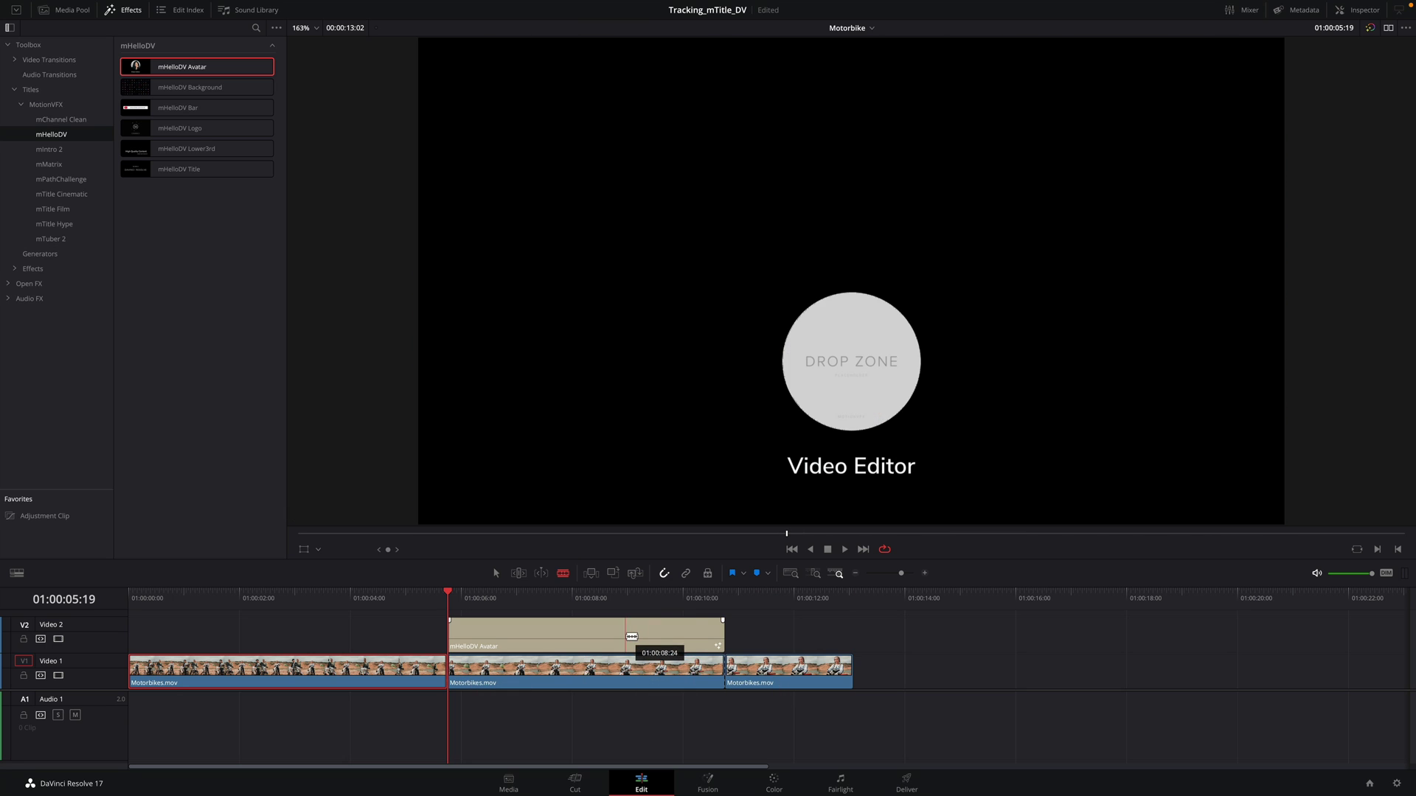
# Step: Delete the mHelloDV Avatar title and convert the middle Motorbikes.mov section into Fusion Clip 2
pyautogui.press('a')
pyautogui.click(626, 631)
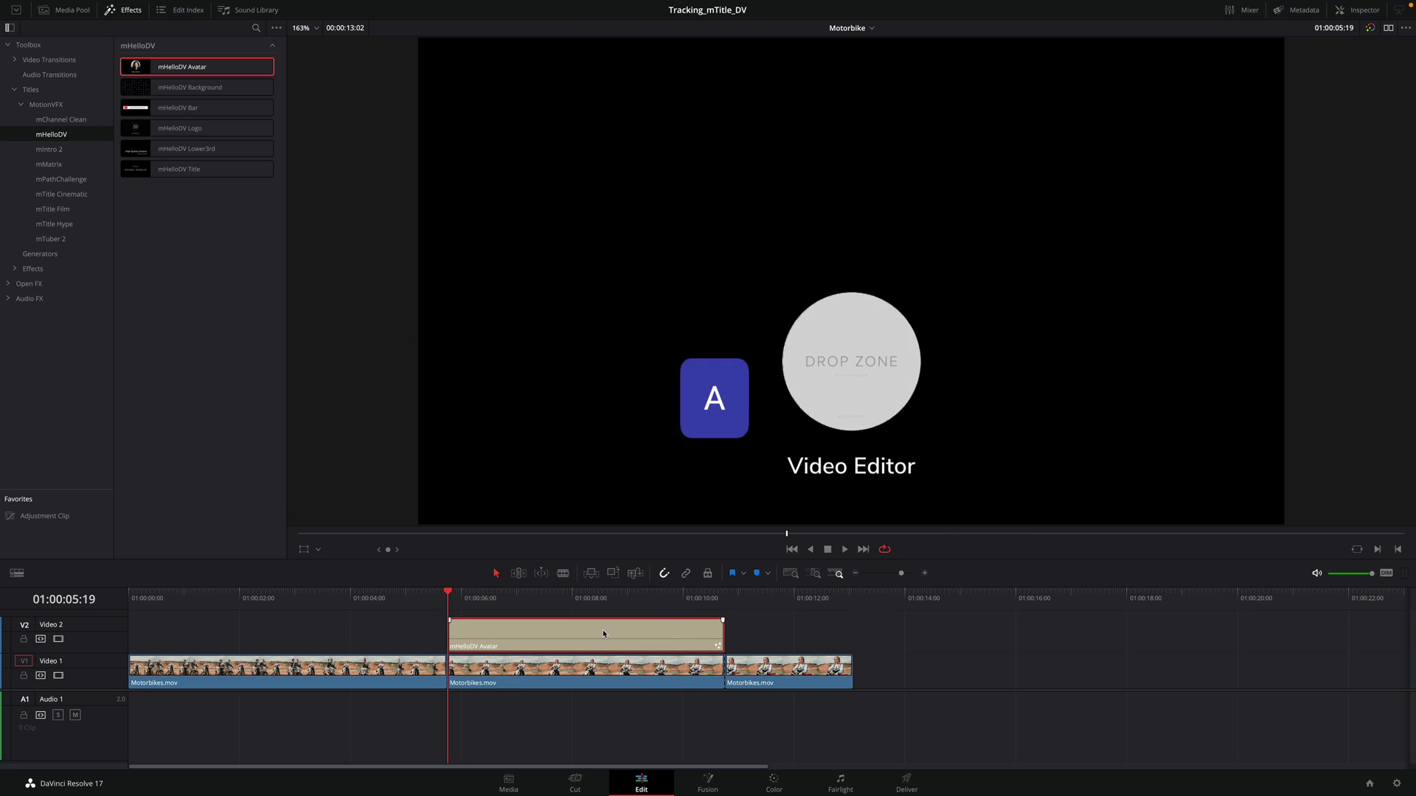
pyautogui.press('Delete')
pyautogui.click(596, 676)
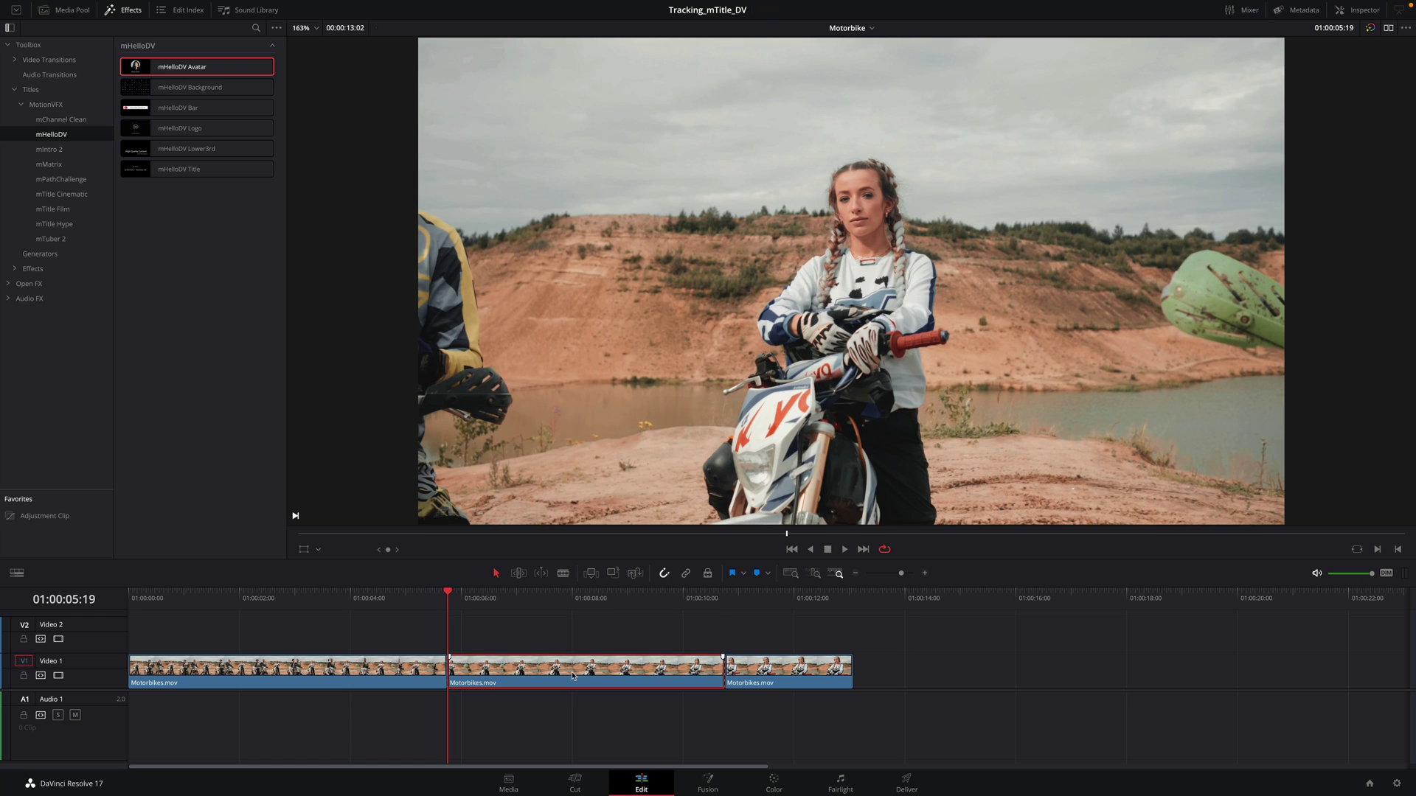
pyautogui.rightClick(574, 675)
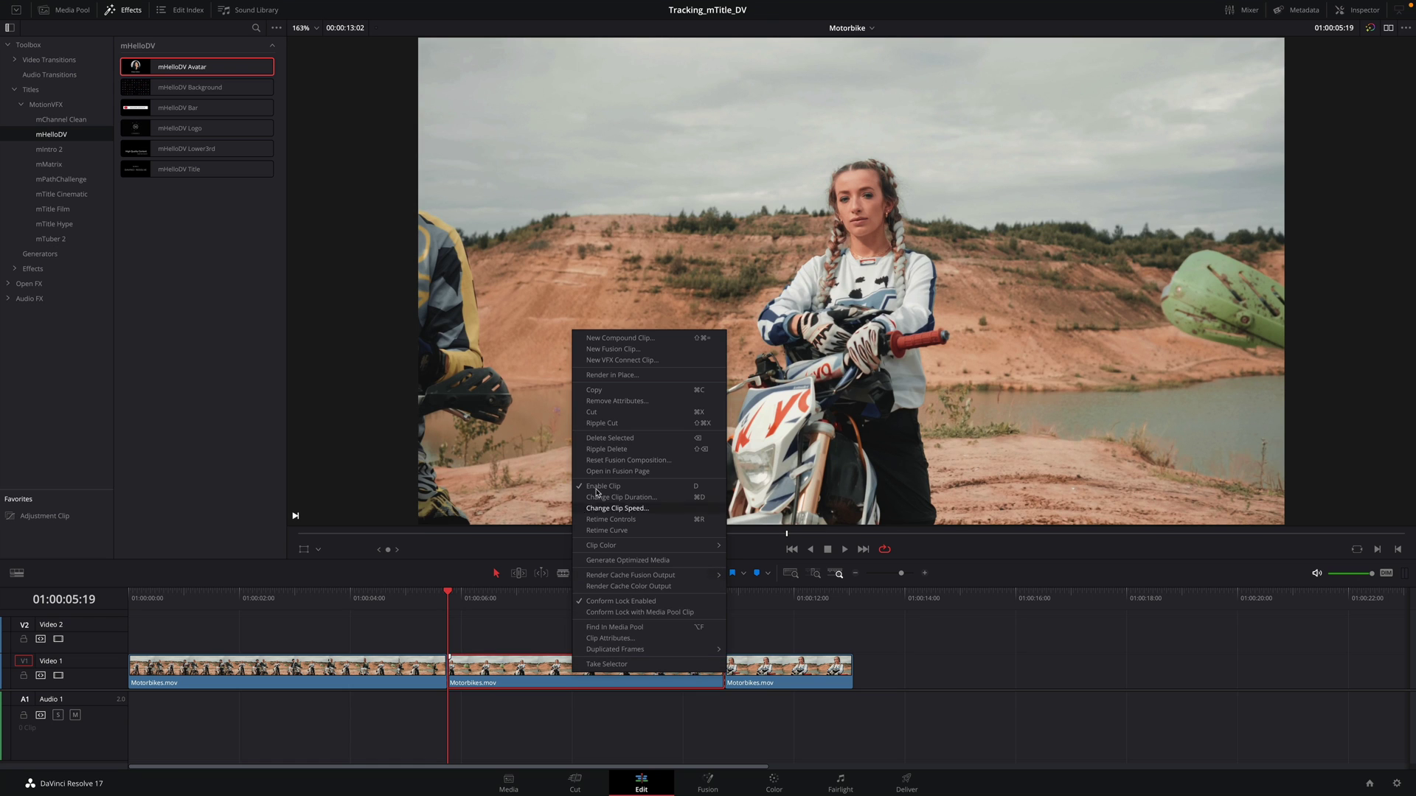
pyautogui.click(598, 350)
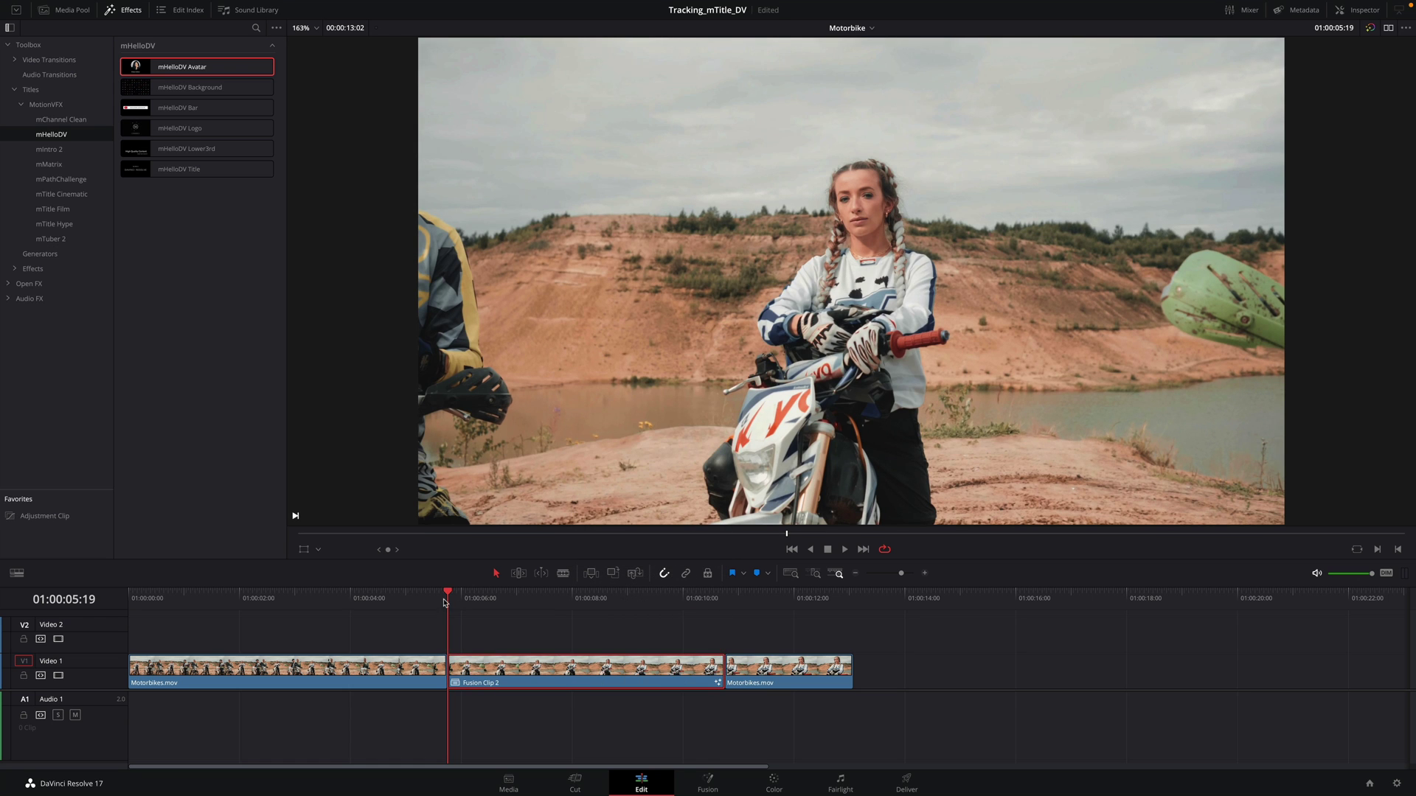
# Step: Open Fusion Clip 2 in Fusion and insert a Tracker node between MediaIn1 and MediaOut1
pyautogui.click(708, 784)
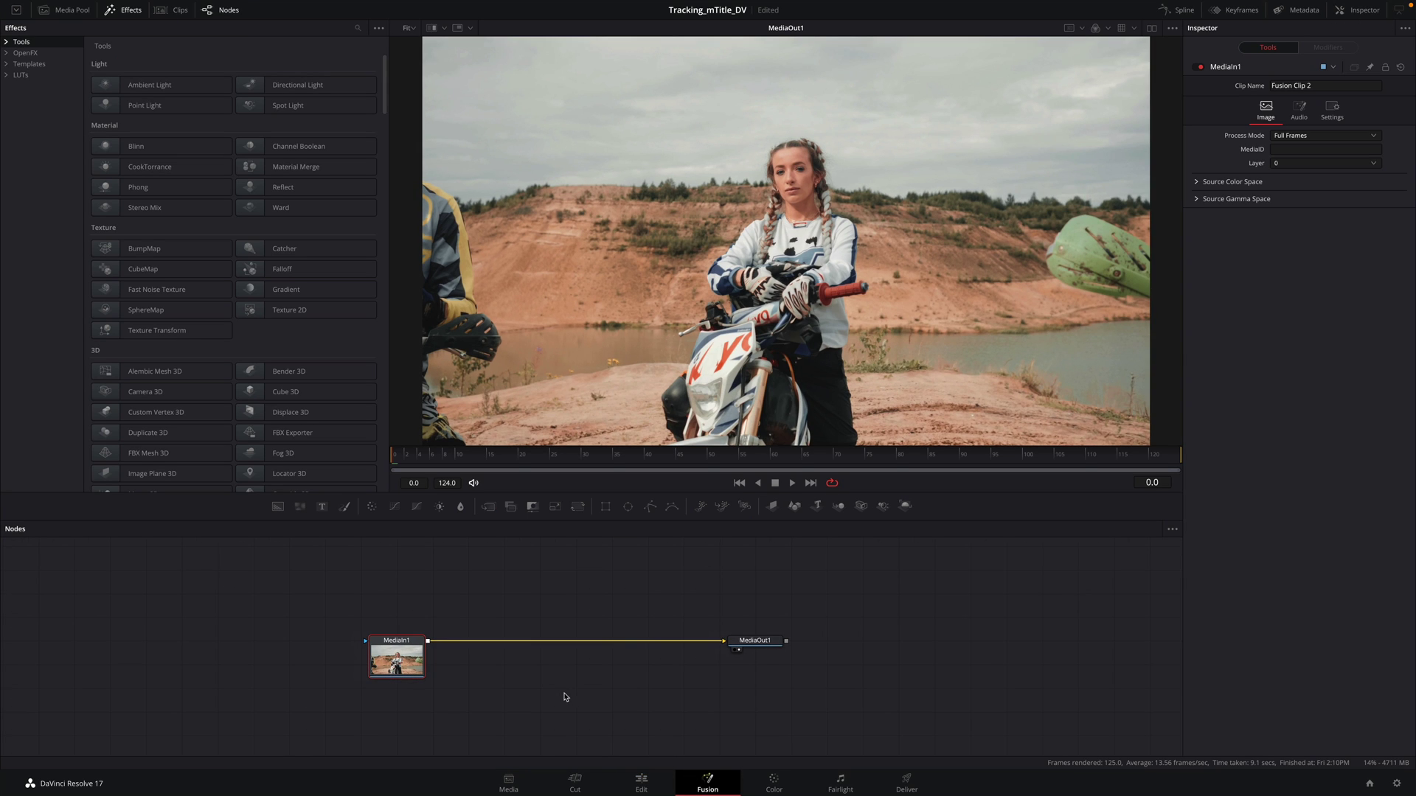
pyautogui.hotkey('shift', 'space')
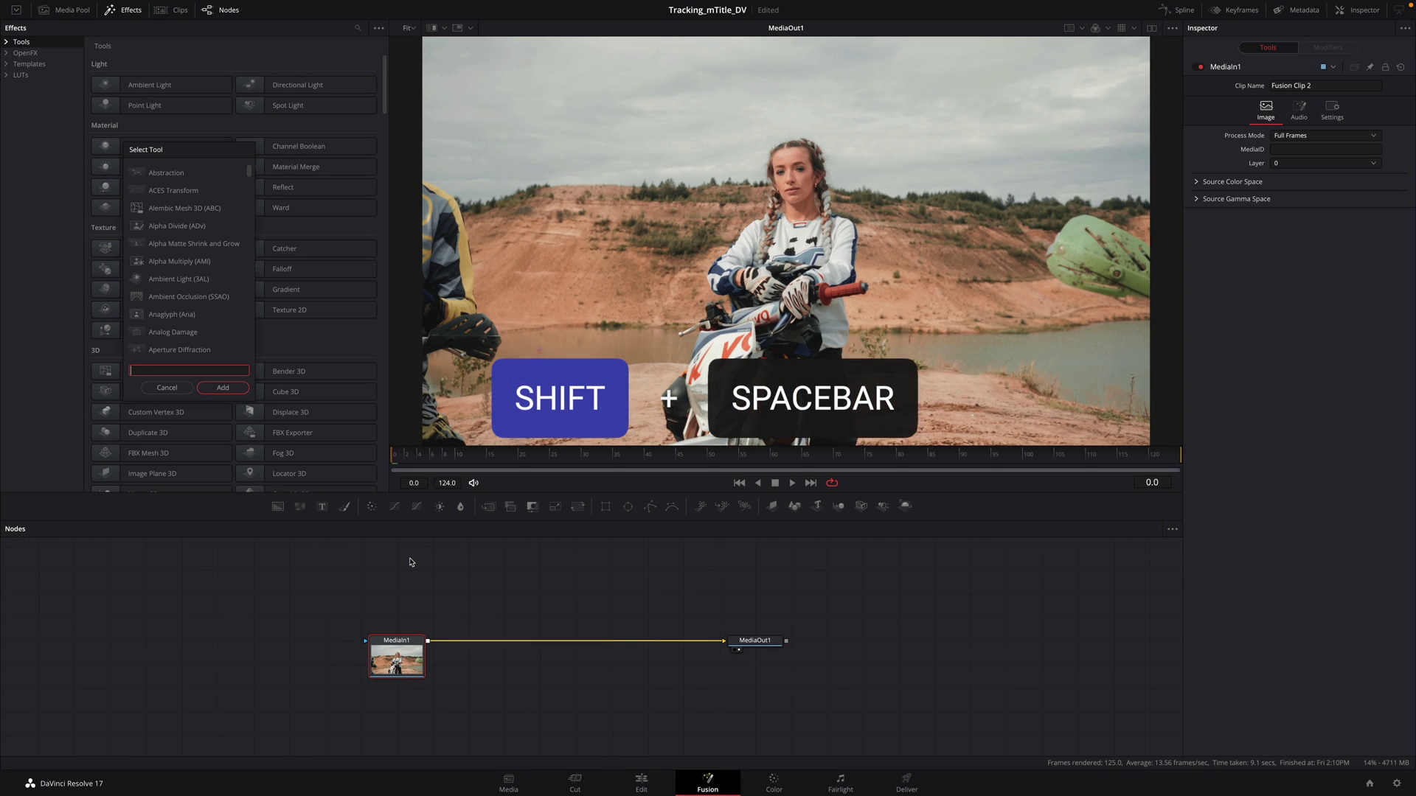
pyautogui.write('trak')
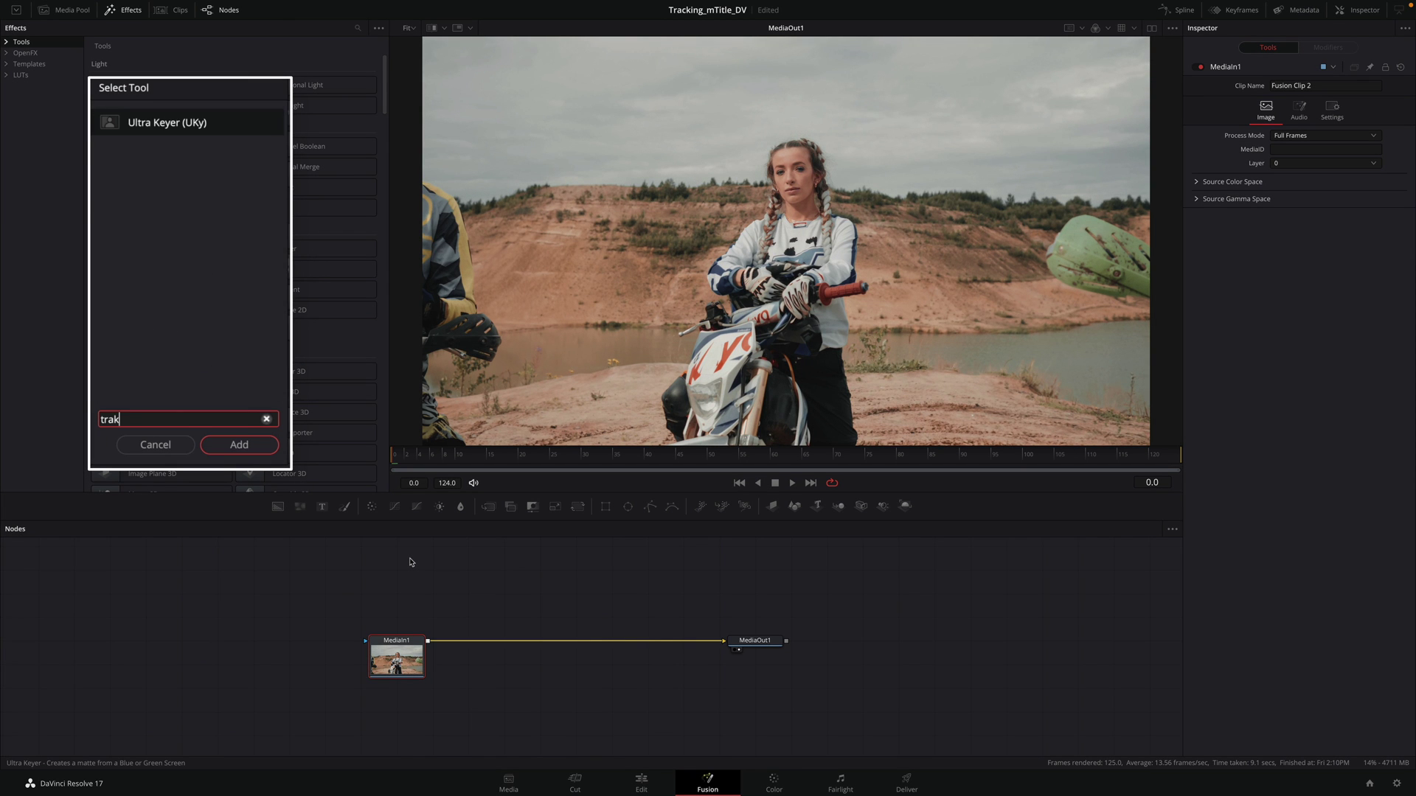
pyautogui.press('BackSpace')
pyautogui.write('cker')
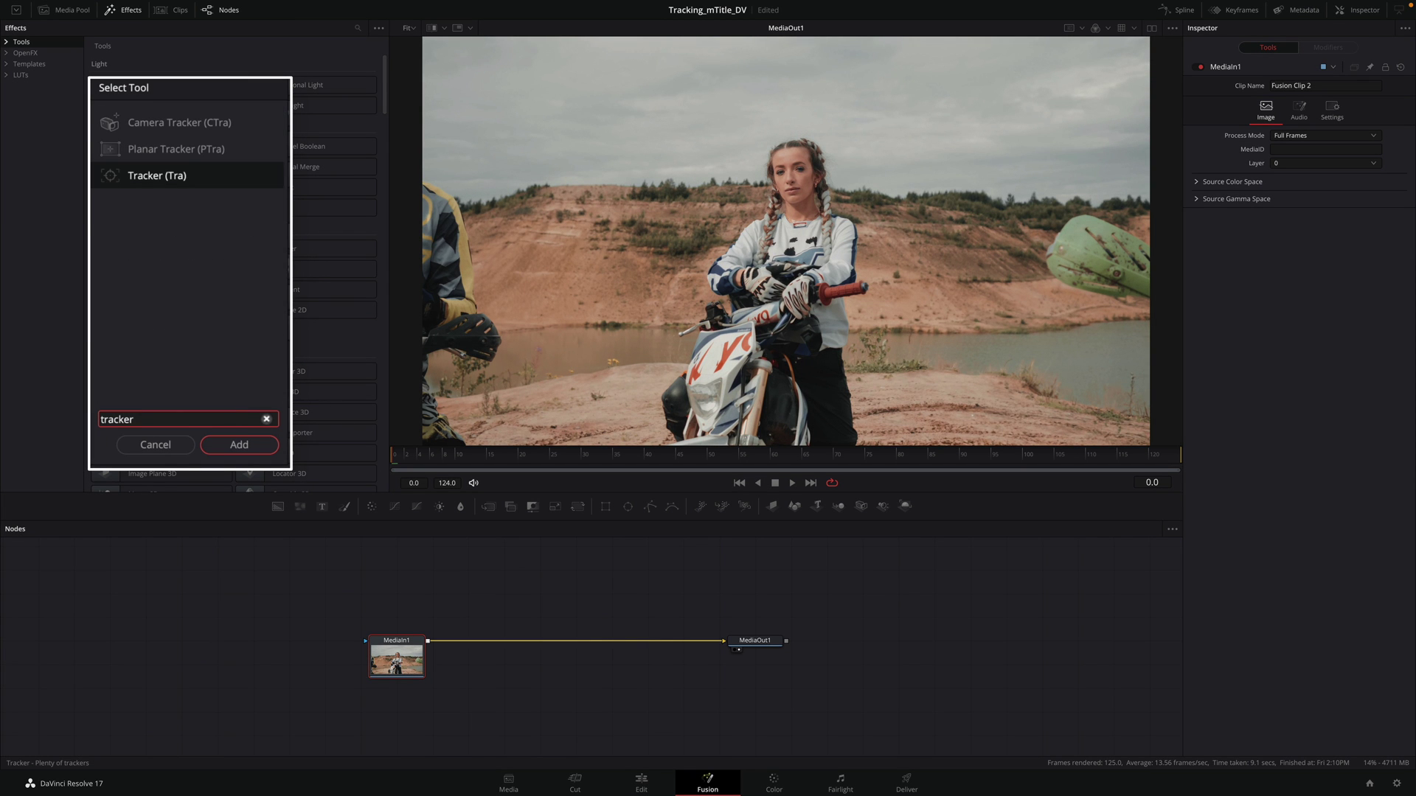
pyautogui.click(230, 448)
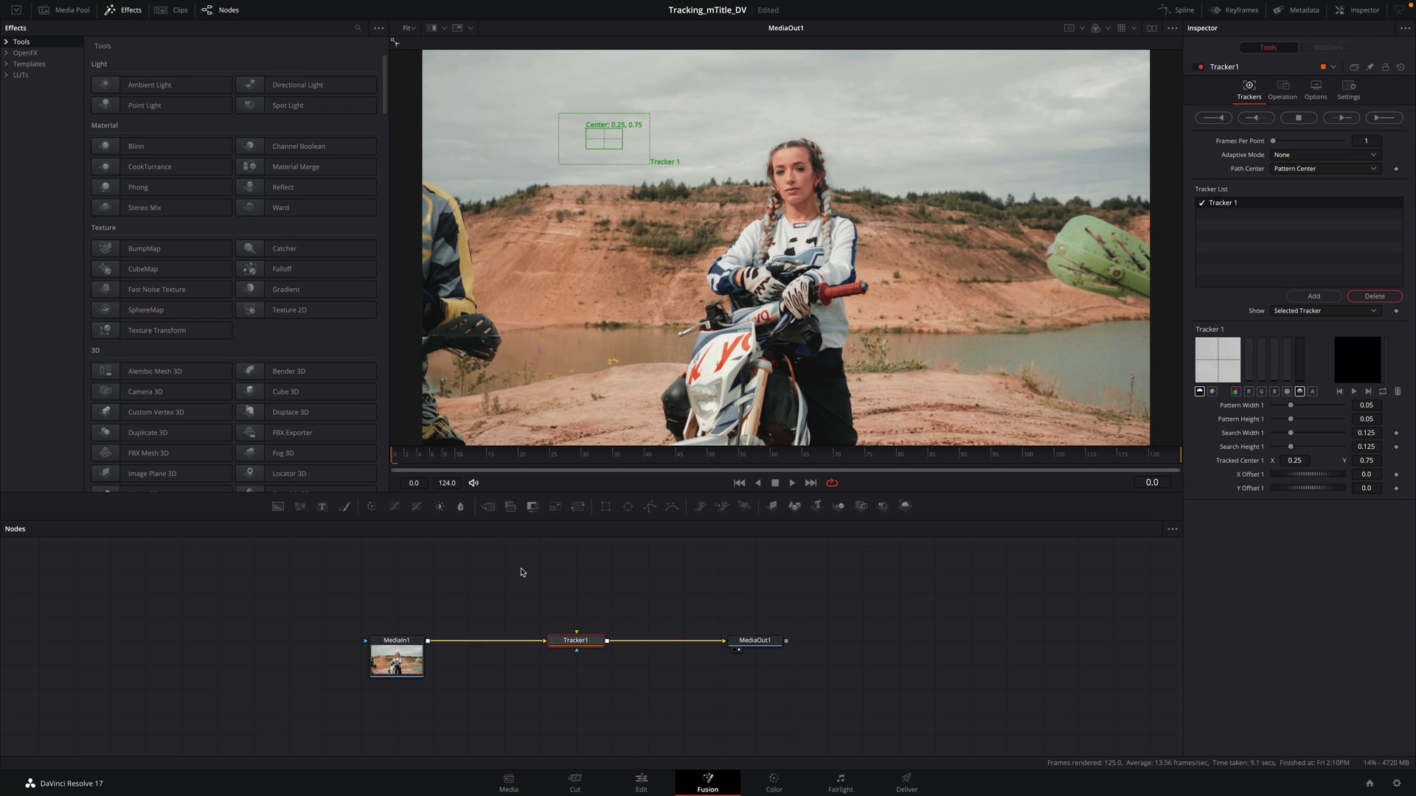
# Step: On the clip's last frame, place Tracker 1's pattern on the woman's face and shrink it slightly
pyautogui.moveTo(397, 457); pyautogui.dragTo(506, 466)
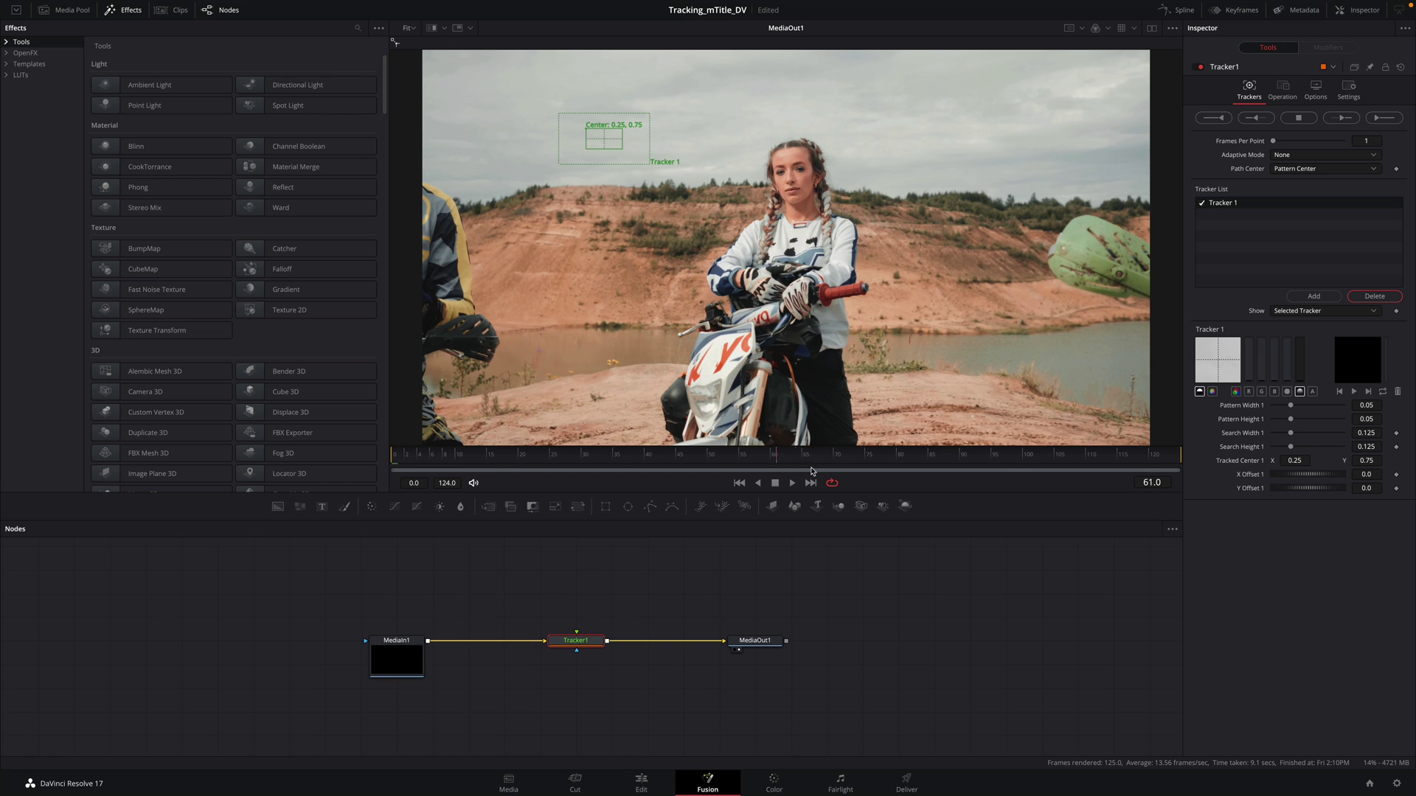
pyautogui.moveTo(811, 471); pyautogui.dragTo(934, 461)
pyautogui.moveTo(1116, 469); pyautogui.dragTo(1202, 467)
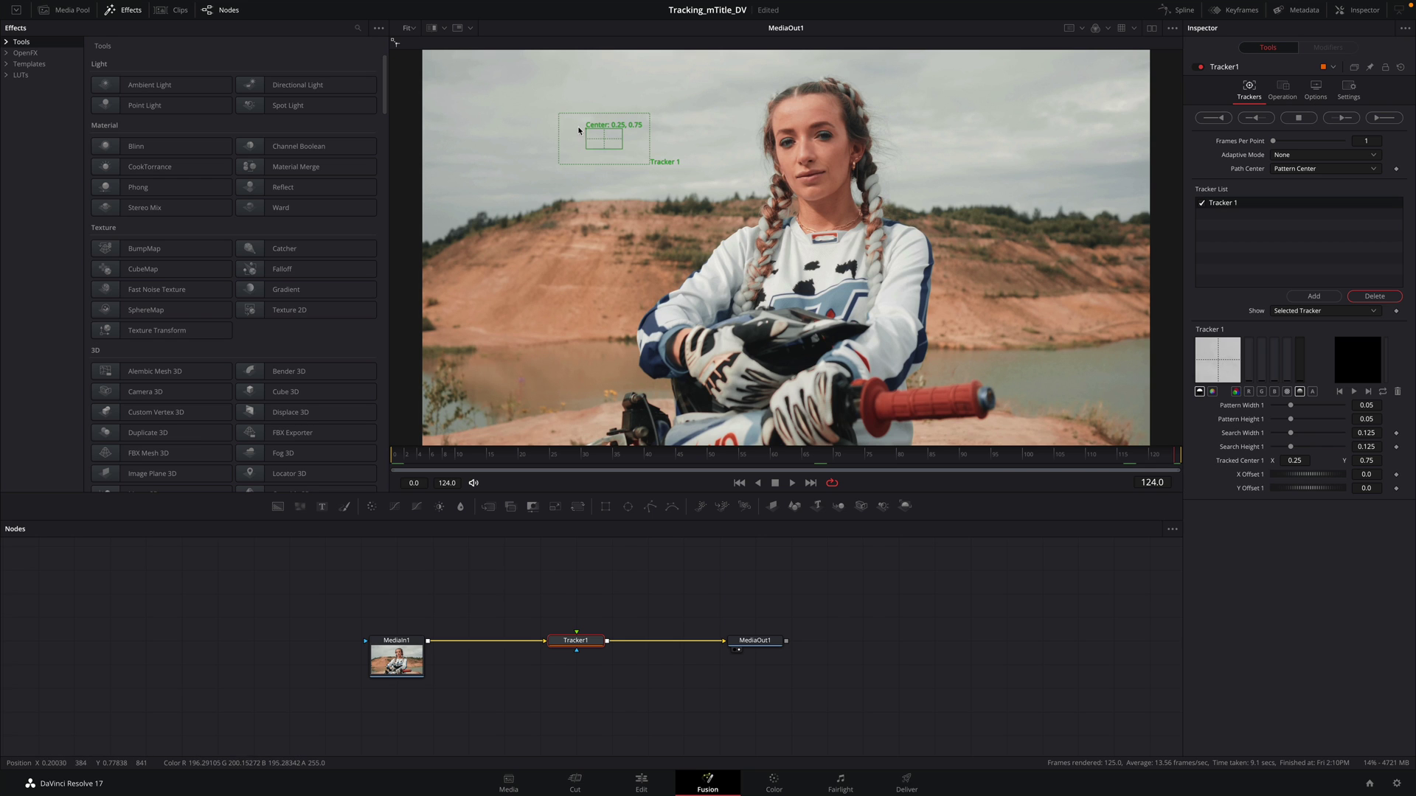
pyautogui.moveTo(588, 132); pyautogui.dragTo(791, 190)
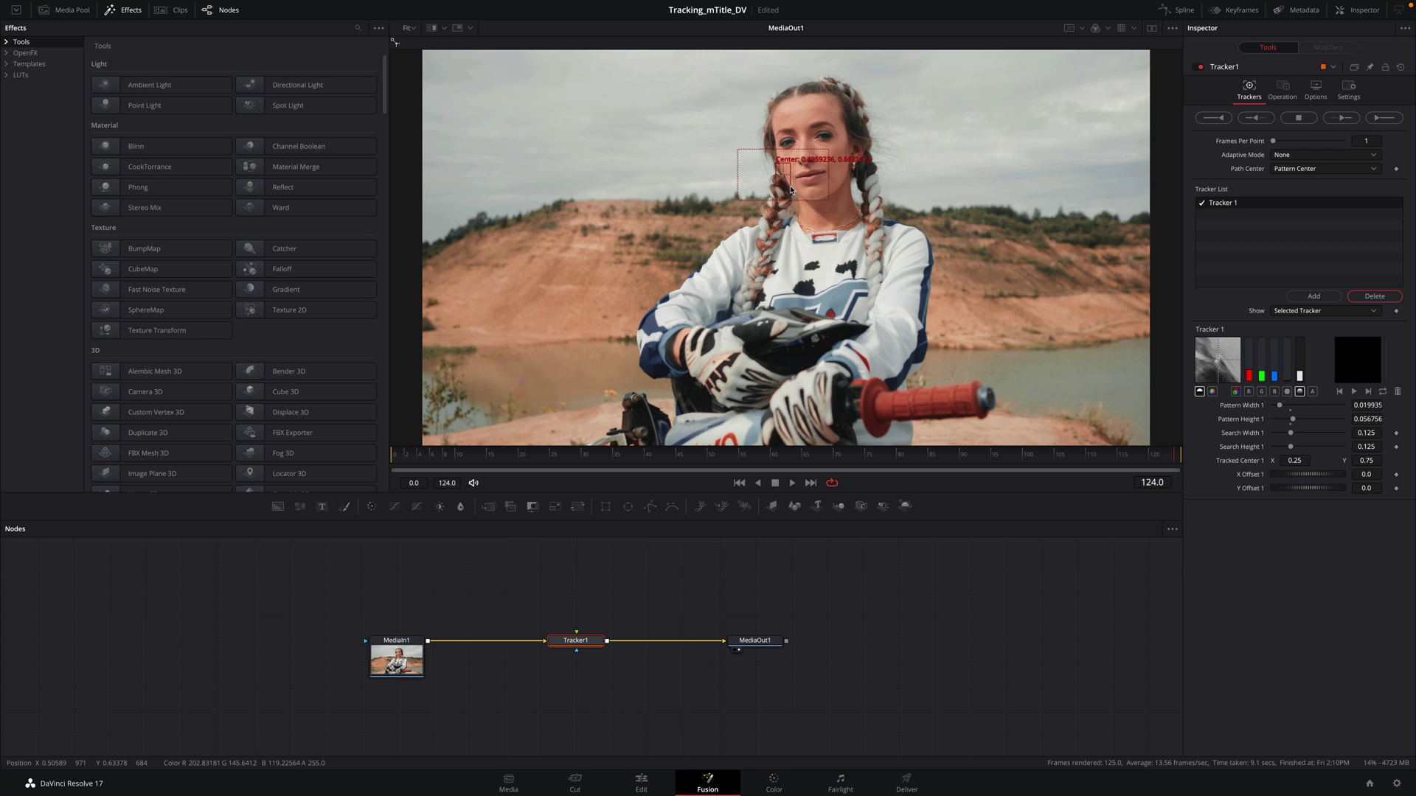
pyautogui.moveTo(792, 189)
pyautogui.mouseDown()
pyautogui.moveTo(811, 200)
pyautogui.moveTo(800, 196)
pyautogui.mouseUp()
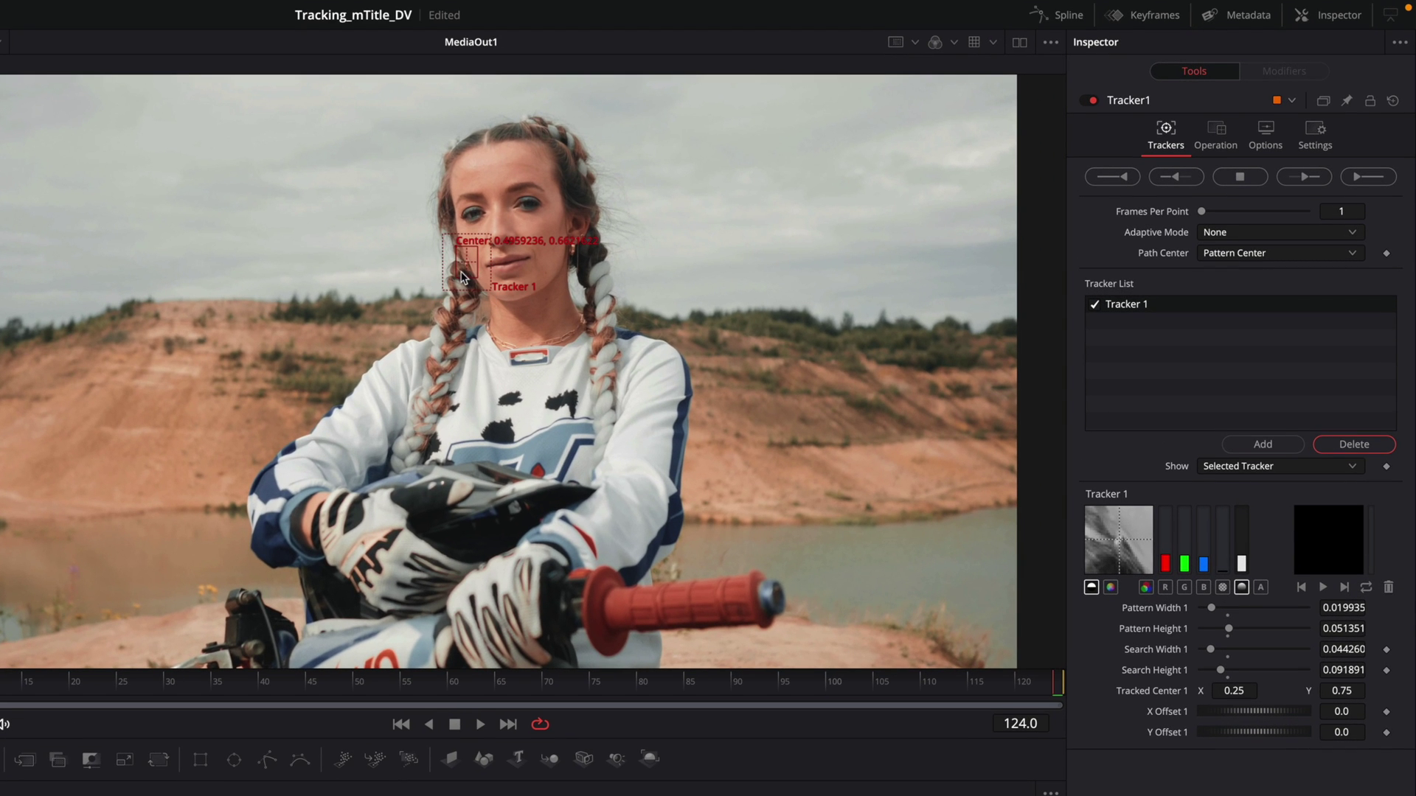
# Step: Add Tracker 2 on her face, set Adaptive Mode to Every Frame, and track both points in reverse
pyautogui.click(1261, 444)
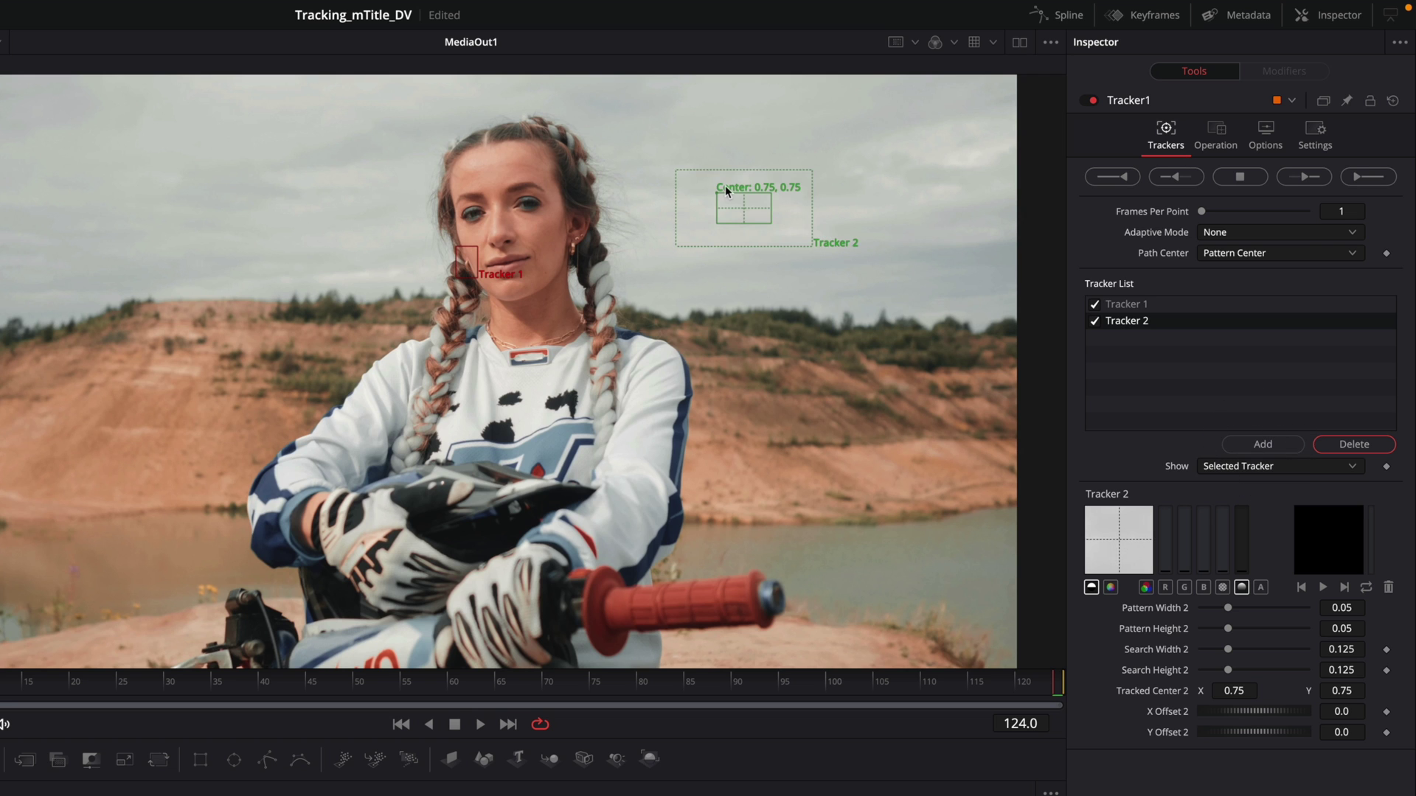
pyautogui.moveTo(715, 190); pyautogui.dragTo(597, 276)
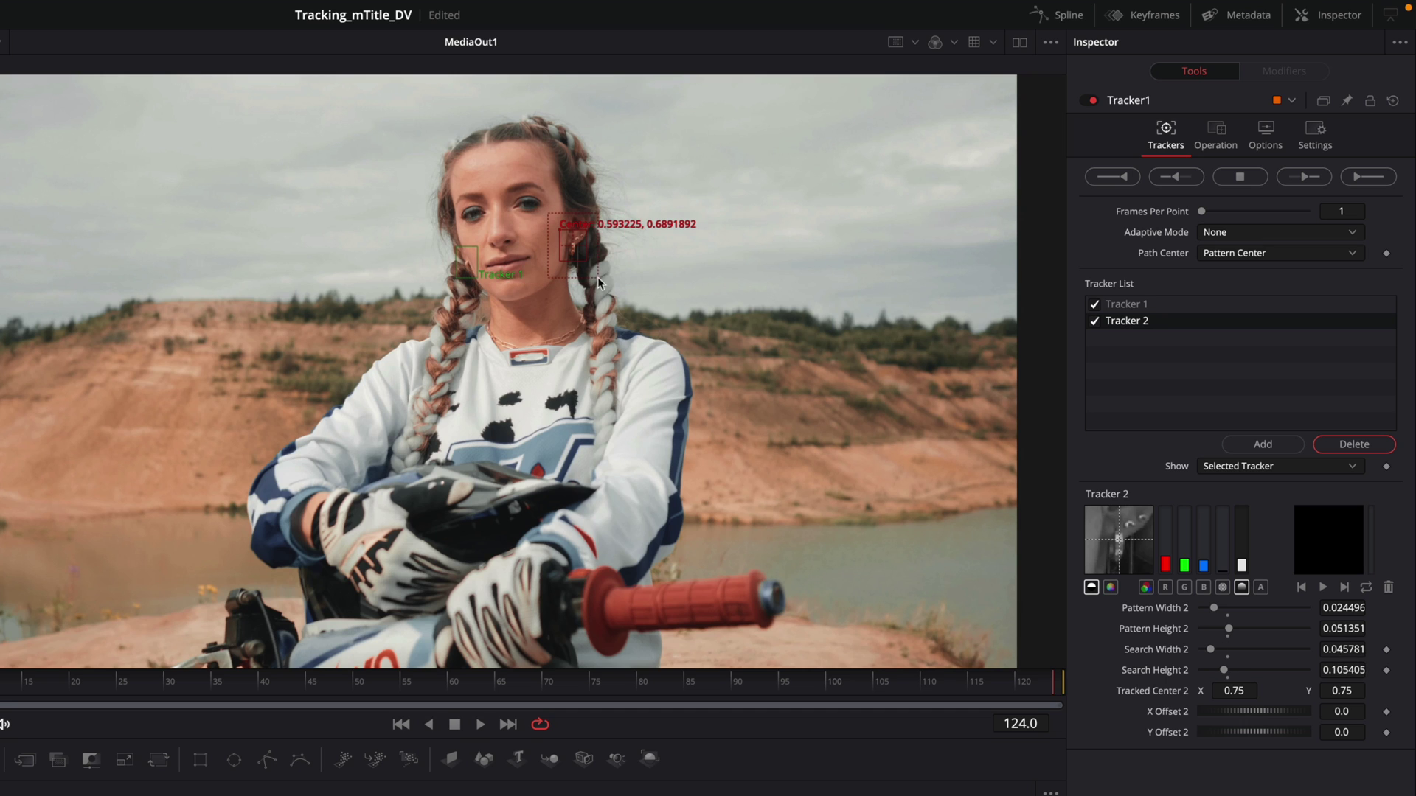
pyautogui.click(1216, 234)
pyautogui.click(1231, 273)
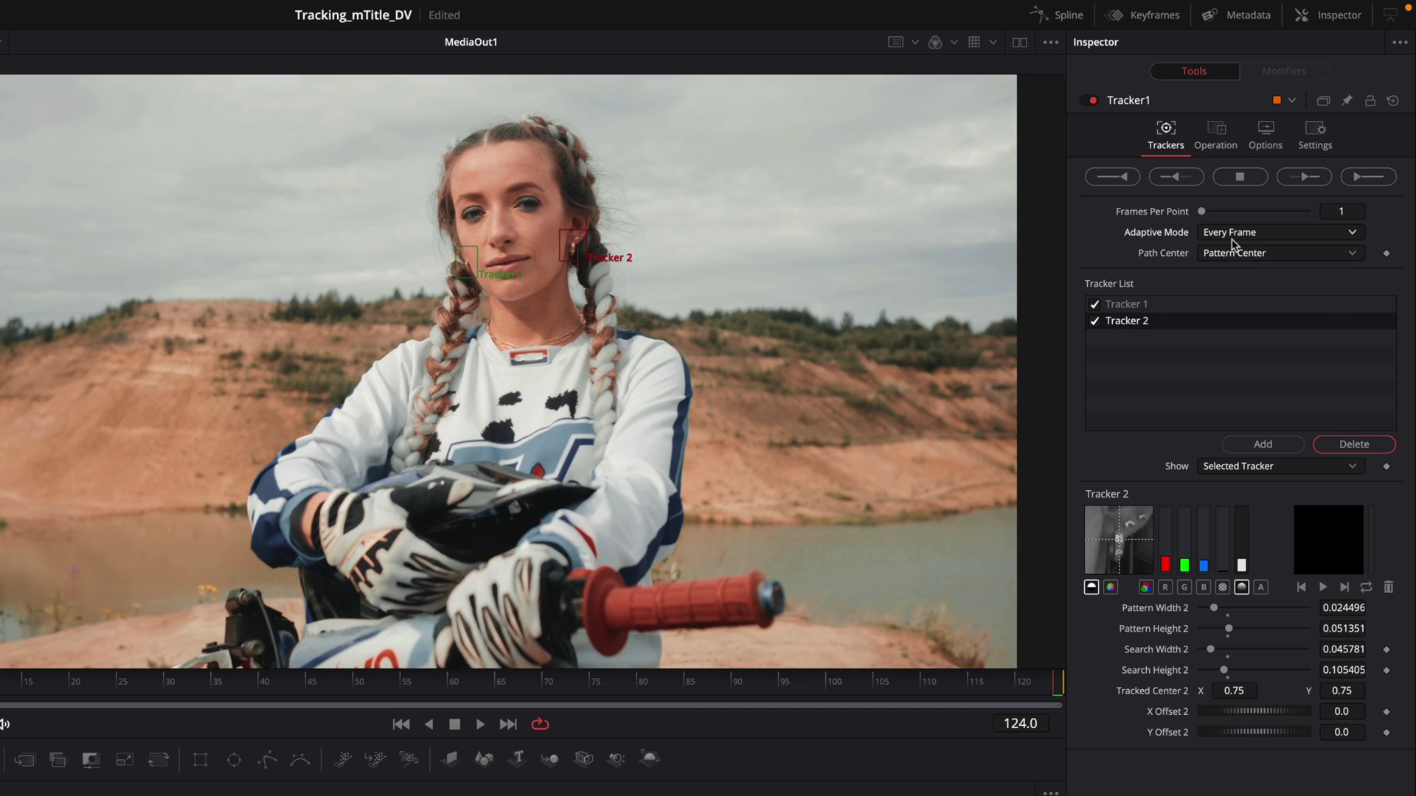
pyautogui.click(1117, 178)
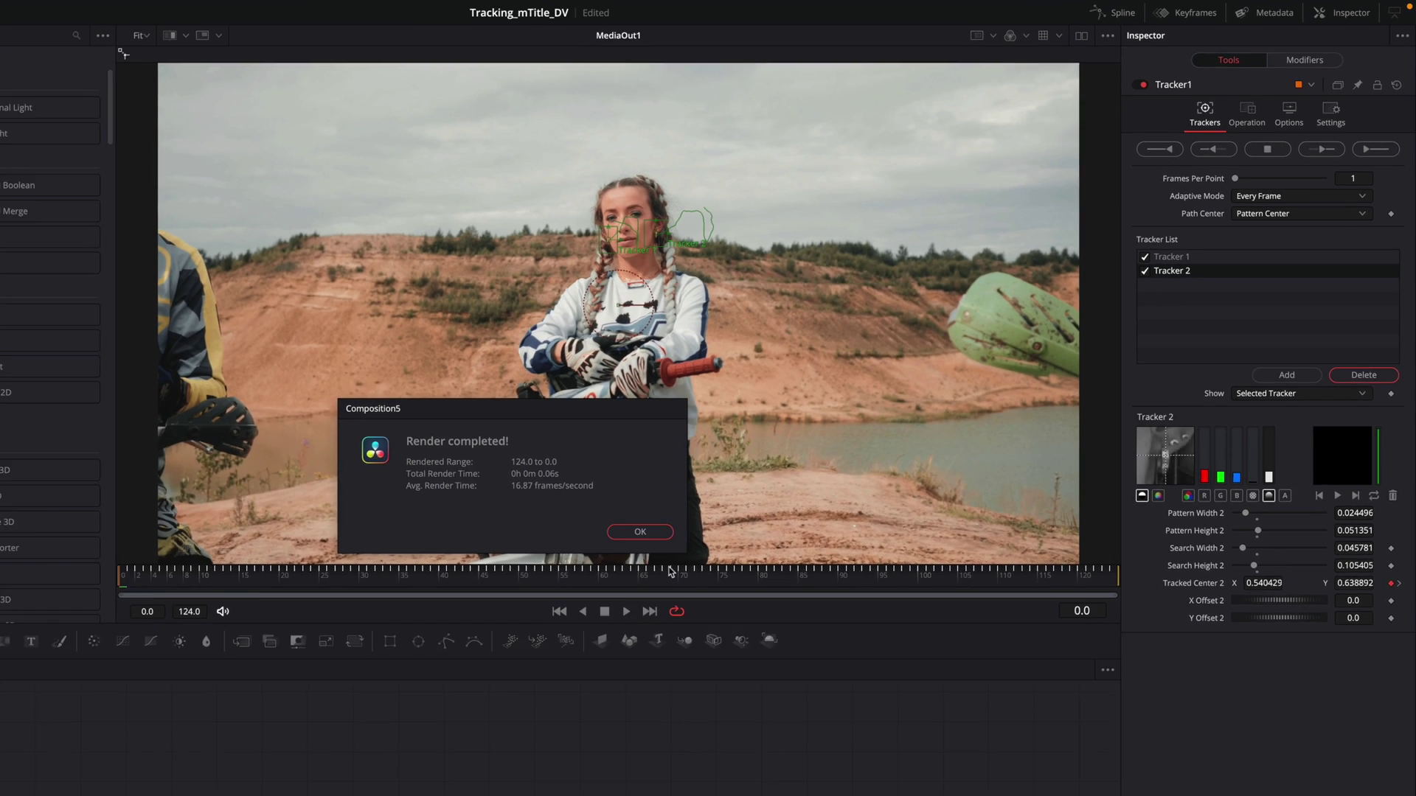
pyautogui.click(496, 629)
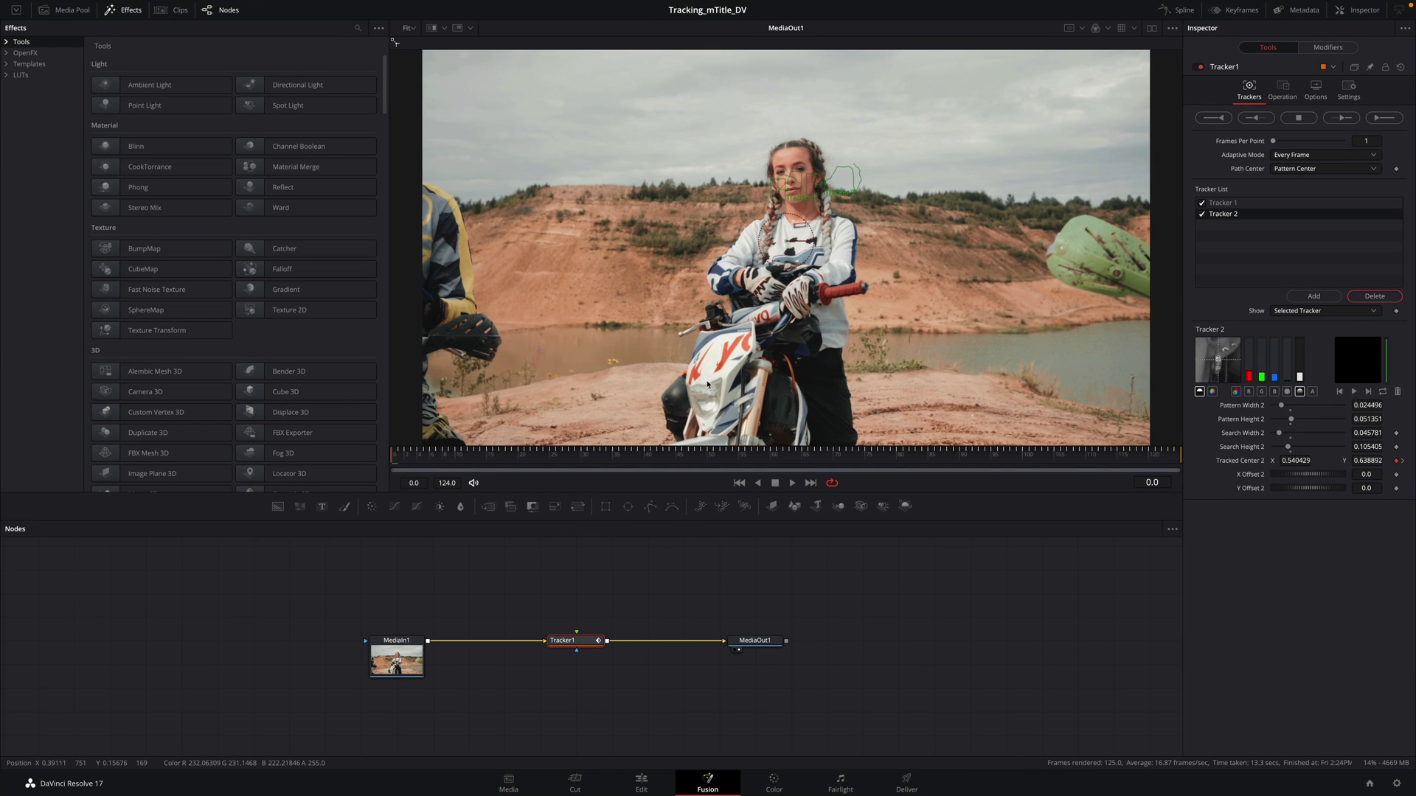
# Step: Drag the mHelloDV Avatar title from the MotionVFX titles into the node graph
pyautogui.click(6, 63)
pyautogui.click(17, 75)
pyautogui.click(28, 97)
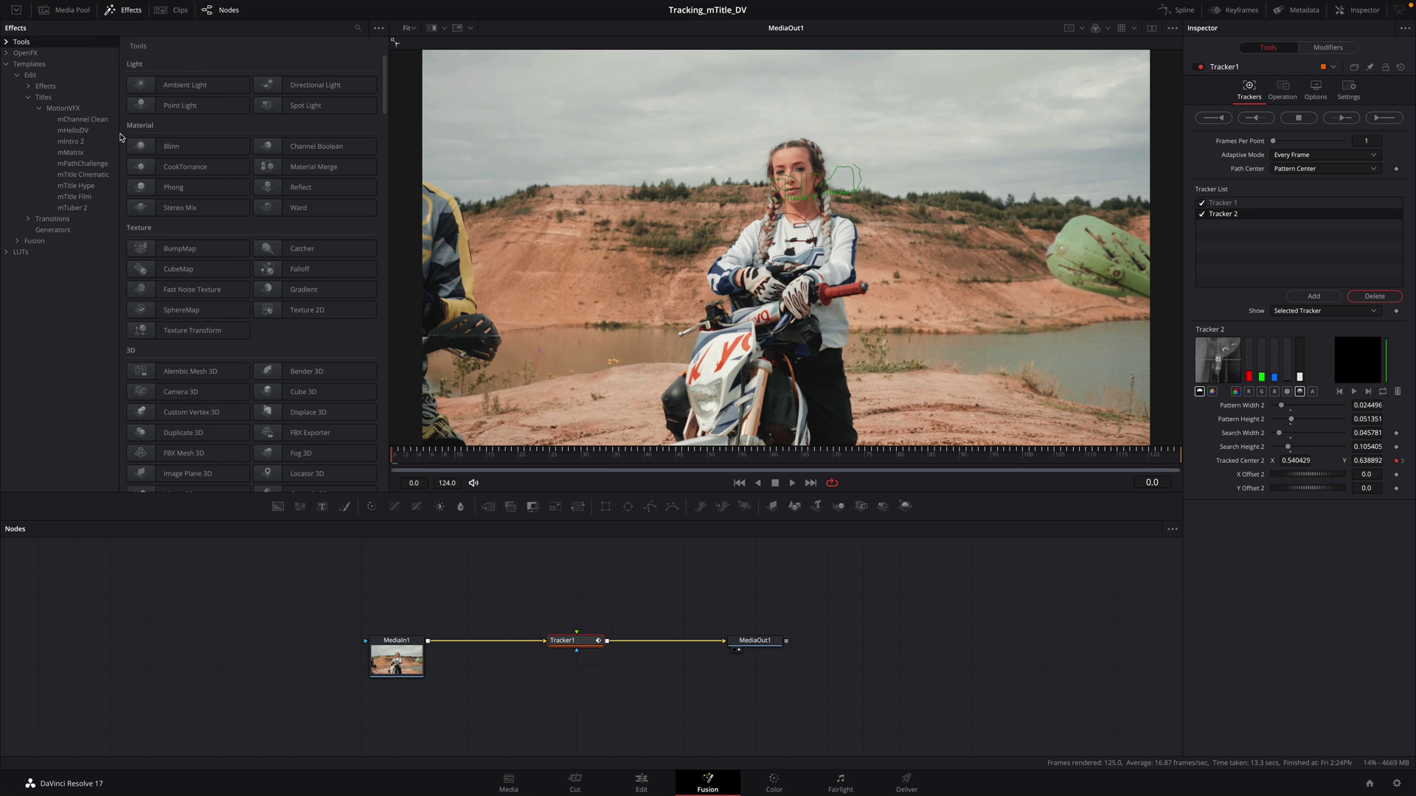
pyautogui.click(72, 130)
pyautogui.moveTo(188, 85); pyautogui.dragTo(576, 559)
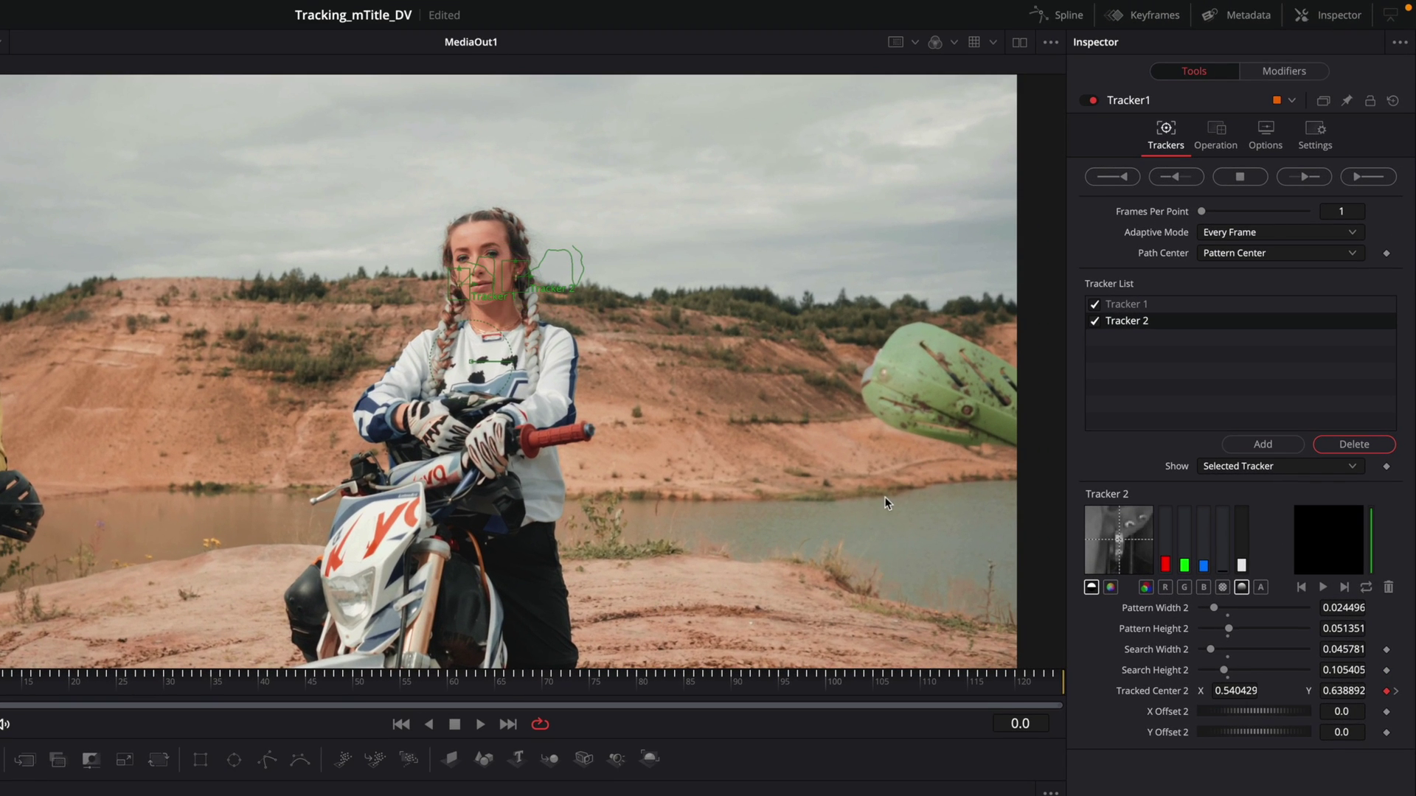
# Step: Set Tracker1 to Match Move, feed the mHelloDV Avatar title into its foreground, and disable Rotation
pyautogui.click(1220, 135)
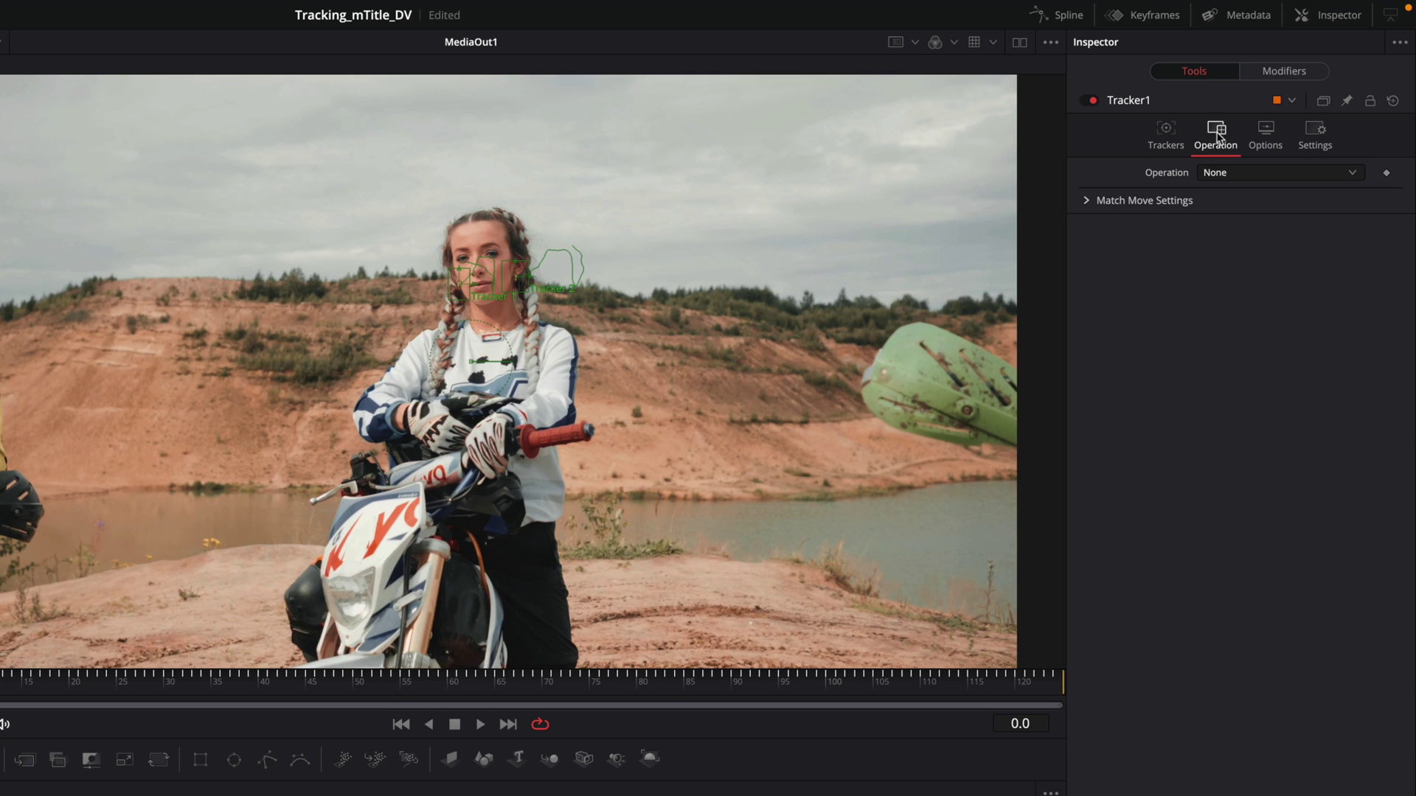
pyautogui.click(1229, 176)
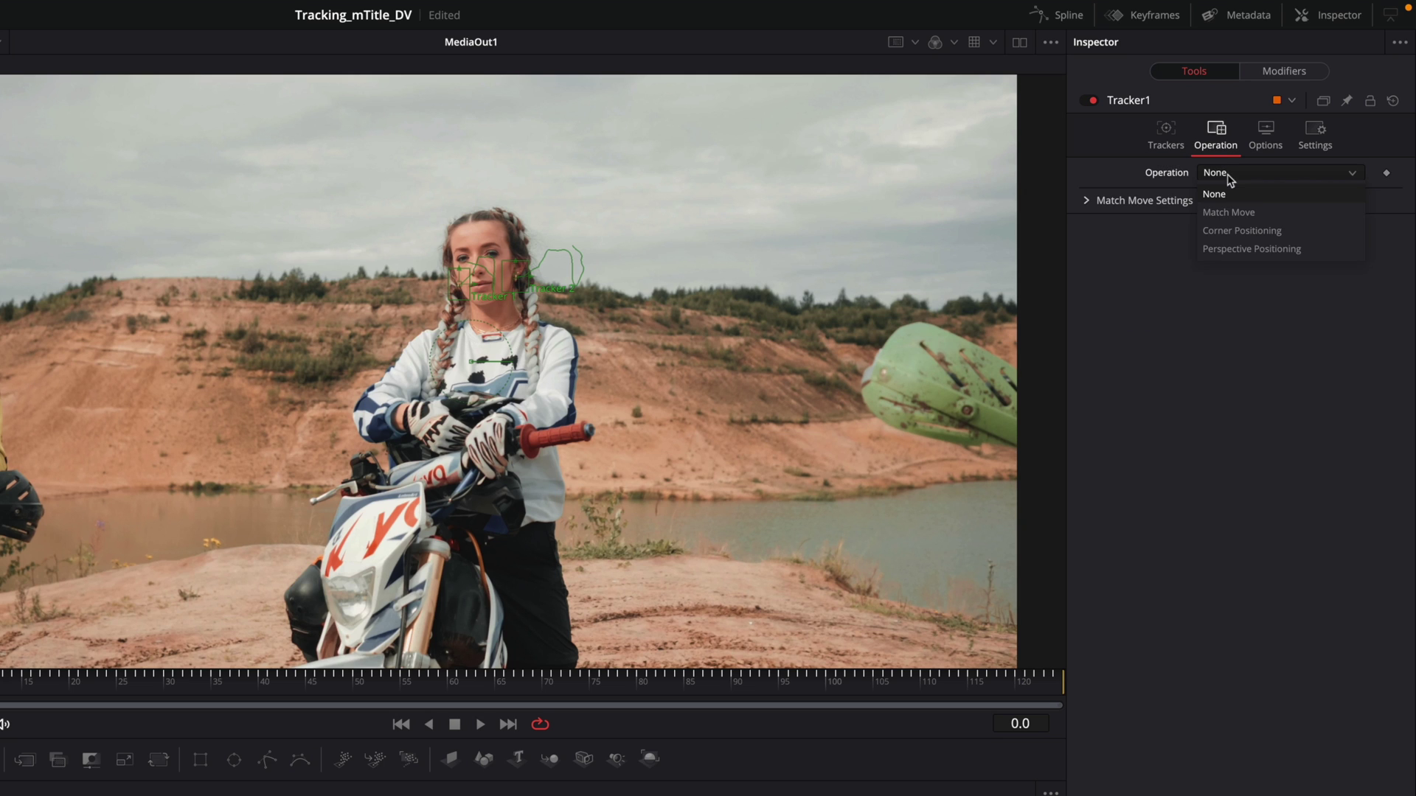
pyautogui.click(1229, 213)
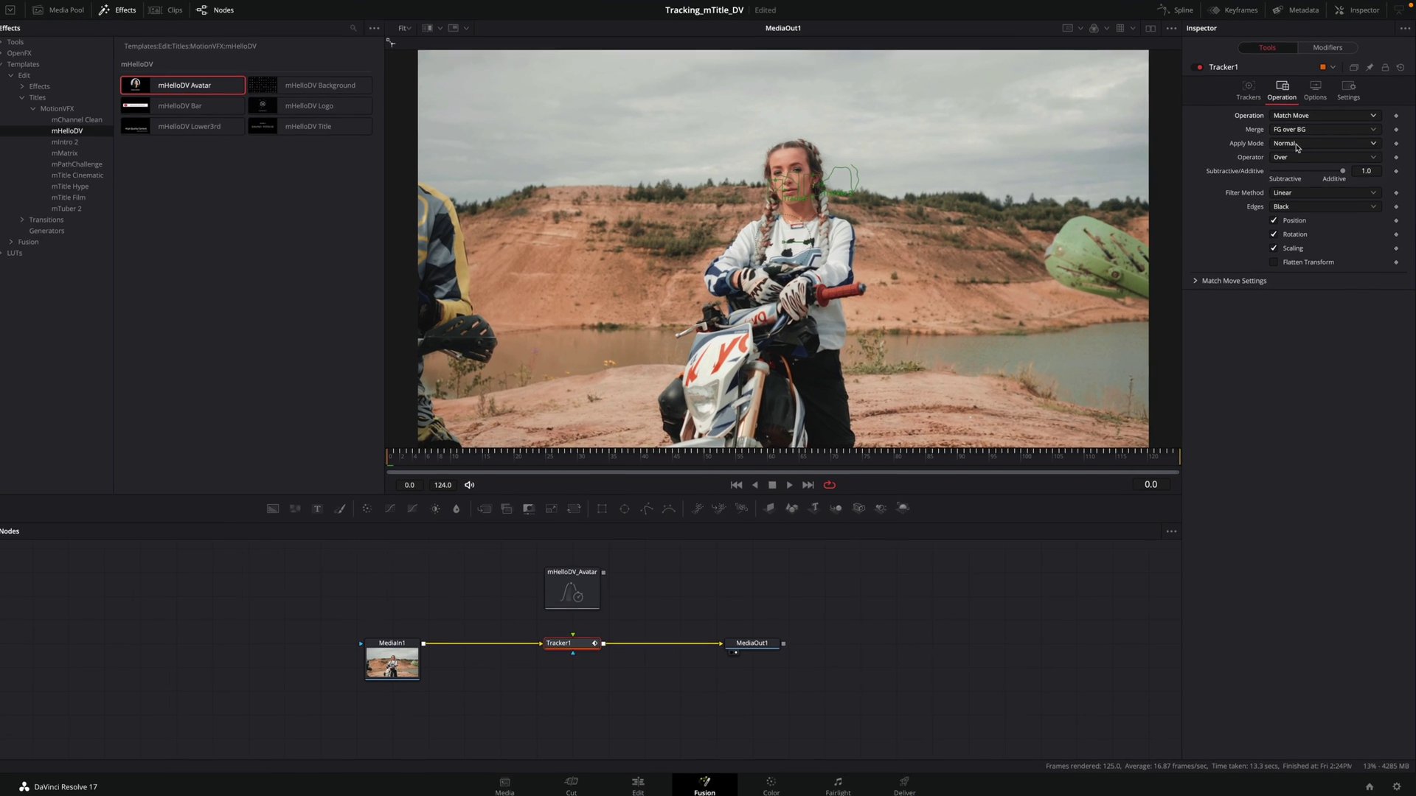
pyautogui.moveTo(603, 572); pyautogui.dragTo(574, 642)
pyautogui.moveTo(811, 450); pyautogui.dragTo(631, 460)
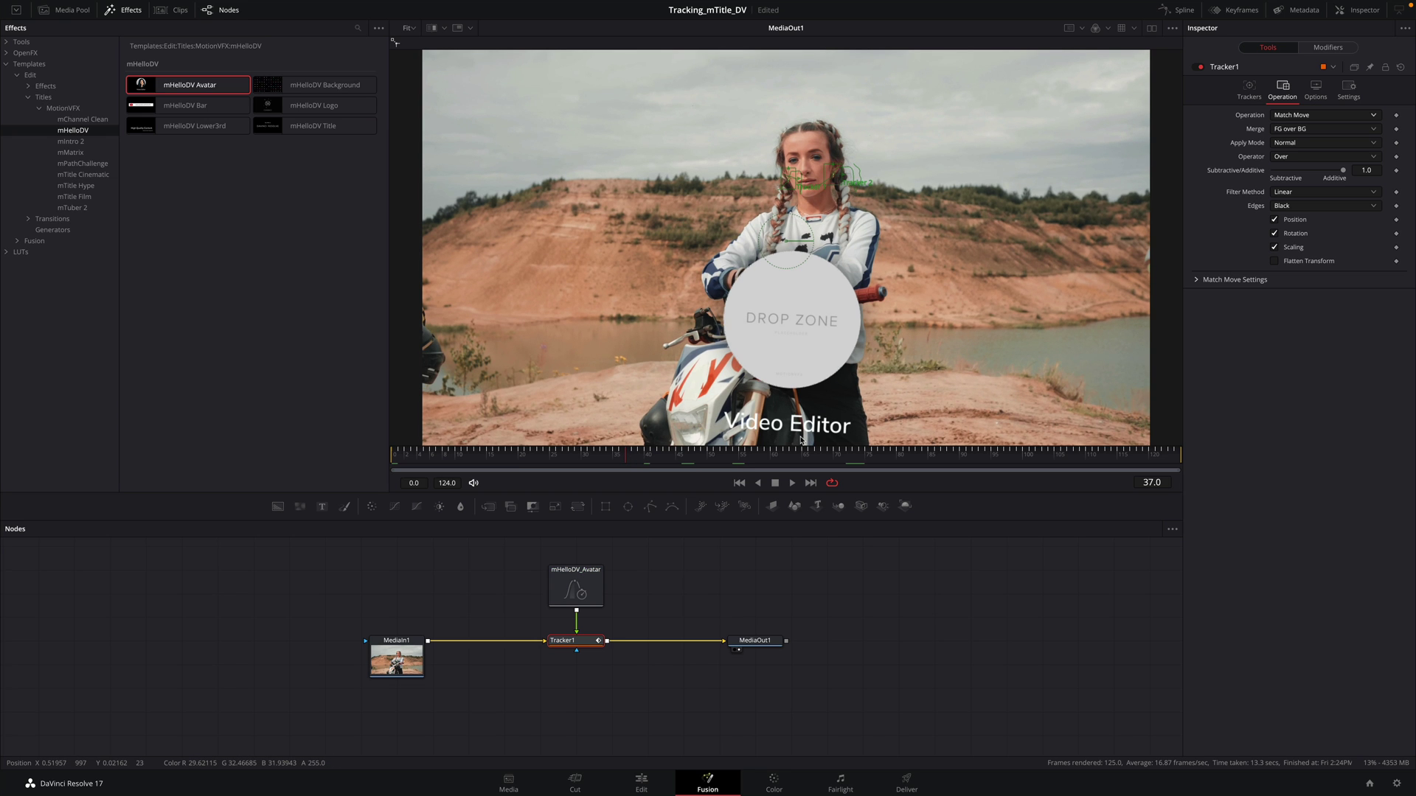
pyautogui.click(1263, 230)
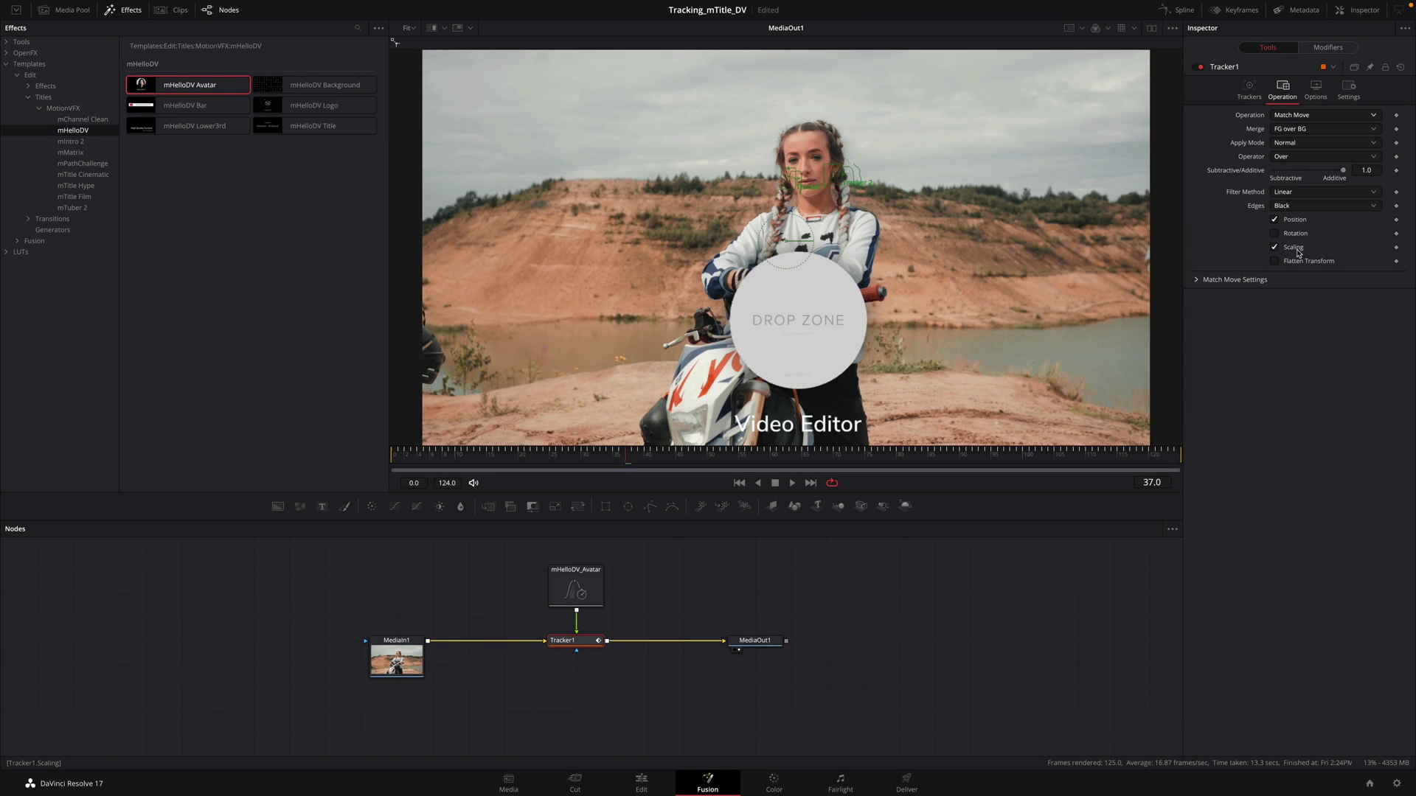
# Step: Move the avatar above-left of her head, load brazil.png, set Avatar Scale 0.5 and Shadow Strength 0
pyautogui.click(576, 586)
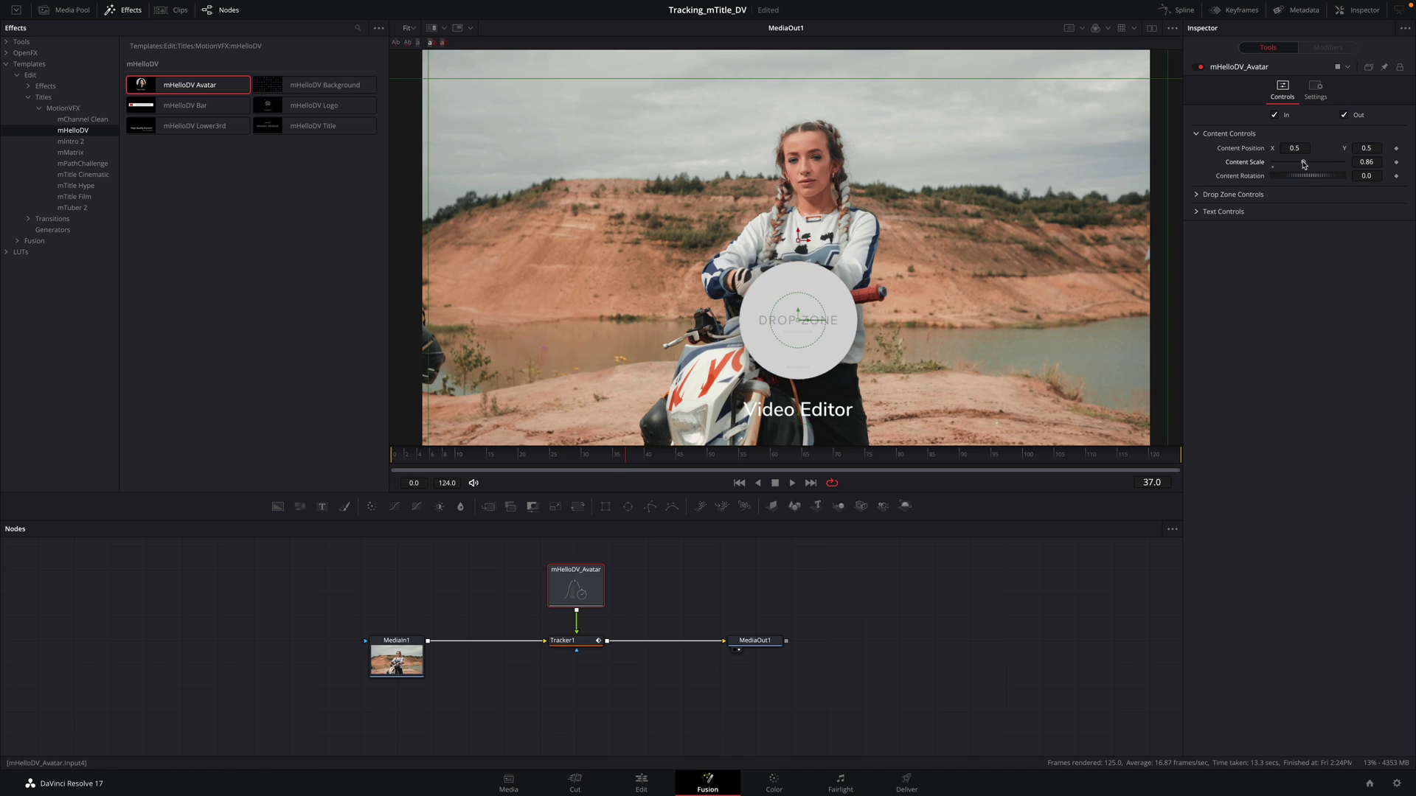
pyautogui.moveTo(800, 236); pyautogui.dragTo(648, 57)
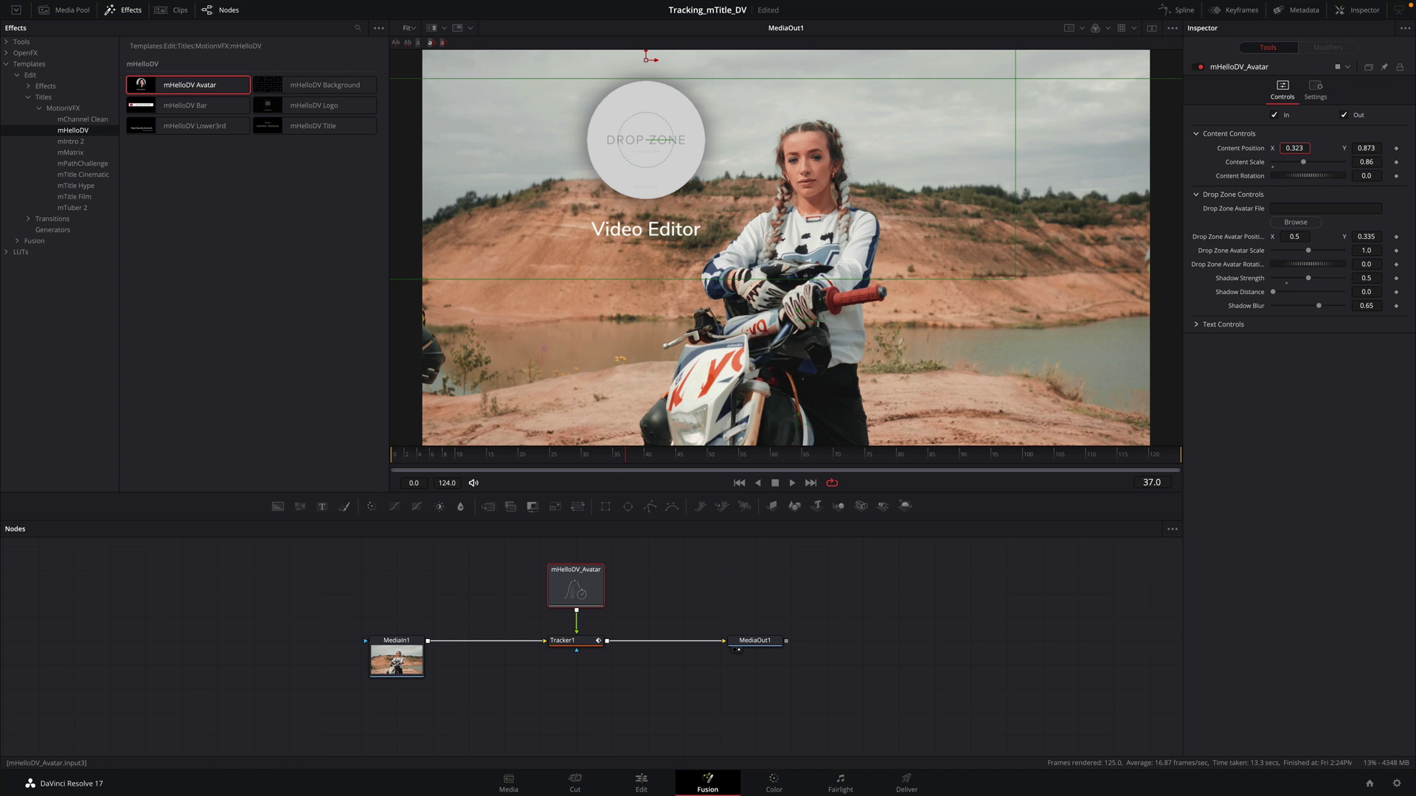
pyautogui.click(1300, 223)
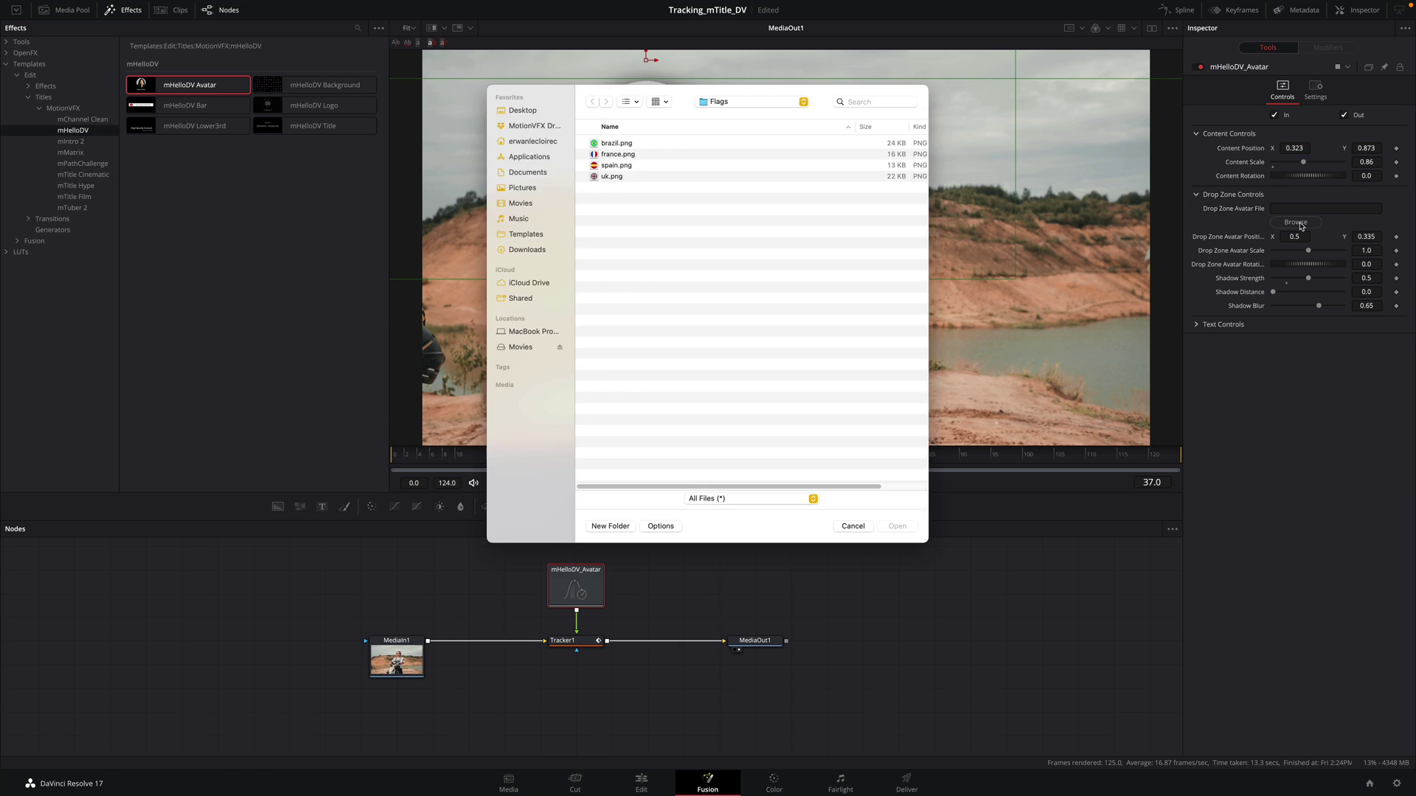
pyautogui.click(615, 145)
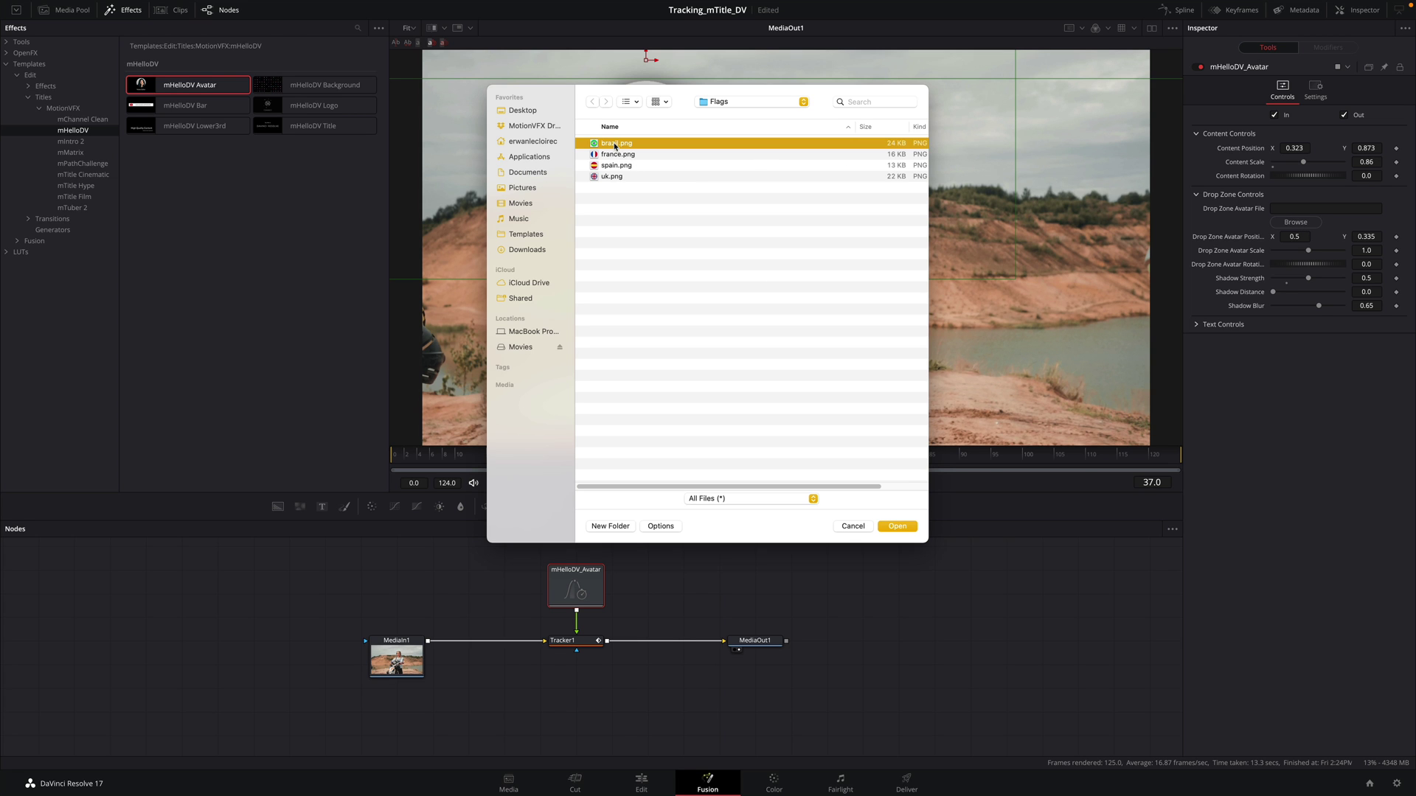
pyautogui.click(897, 527)
pyautogui.moveTo(1309, 250); pyautogui.dragTo(1182, 280)
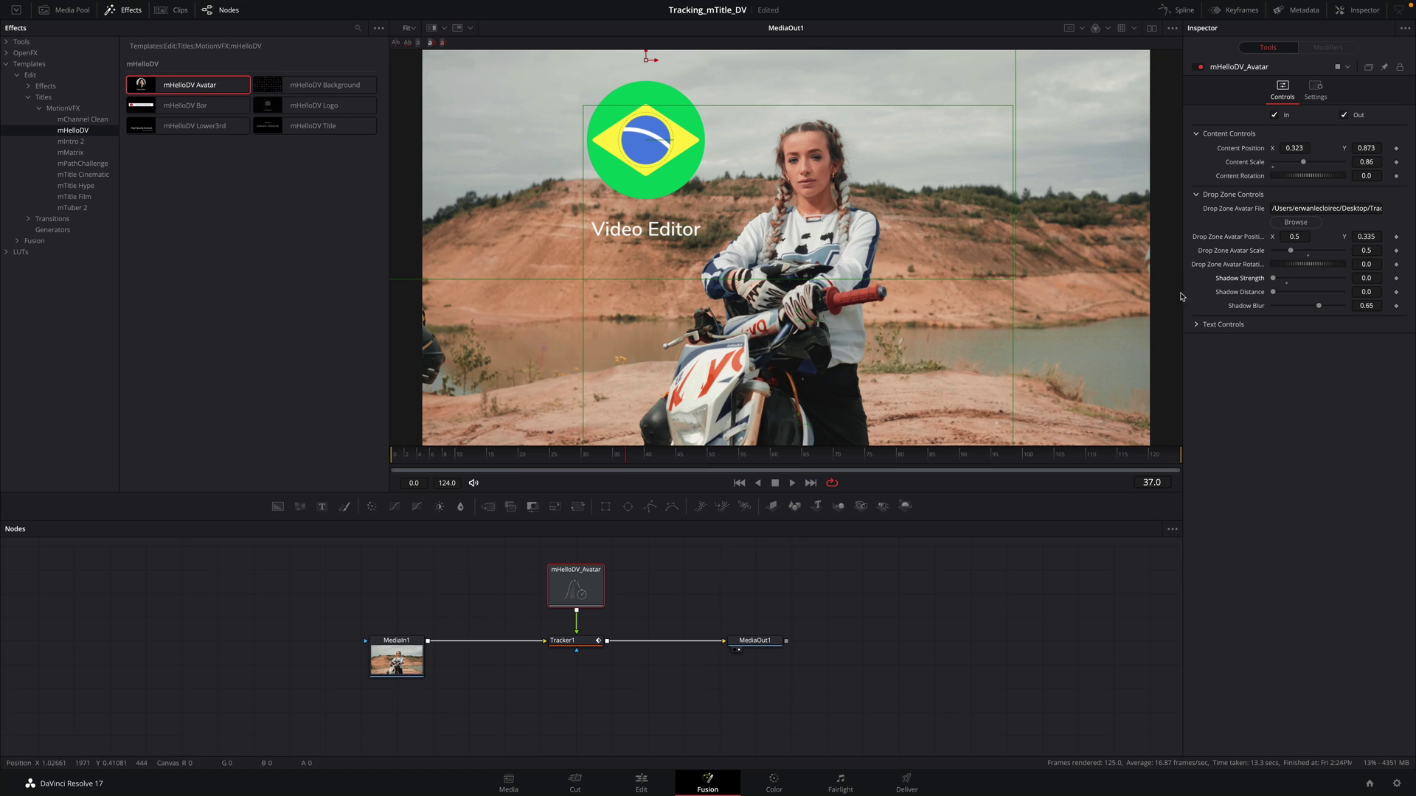
pyautogui.click(1197, 324)
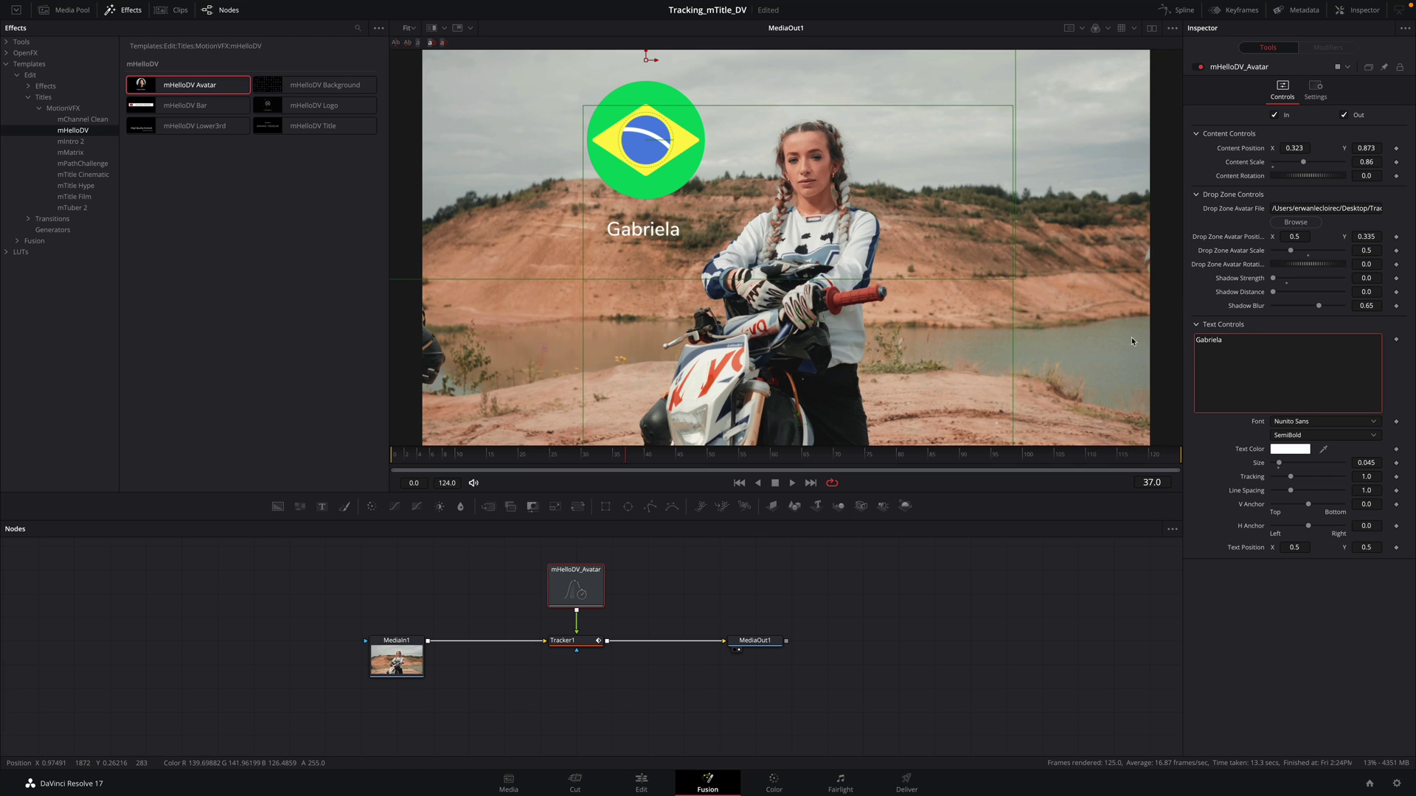
# Step: Type the person's name in Oswald Bold at size 0.063, check playback, and return to the Edit page
pyautogui.click(1324, 421)
pyautogui.click(1324, 436)
pyautogui.click(1291, 449)
pyautogui.moveTo(1278, 462); pyautogui.dragTo(1284, 463)
pyautogui.moveTo(472, 453); pyautogui.dragTo(784, 477)
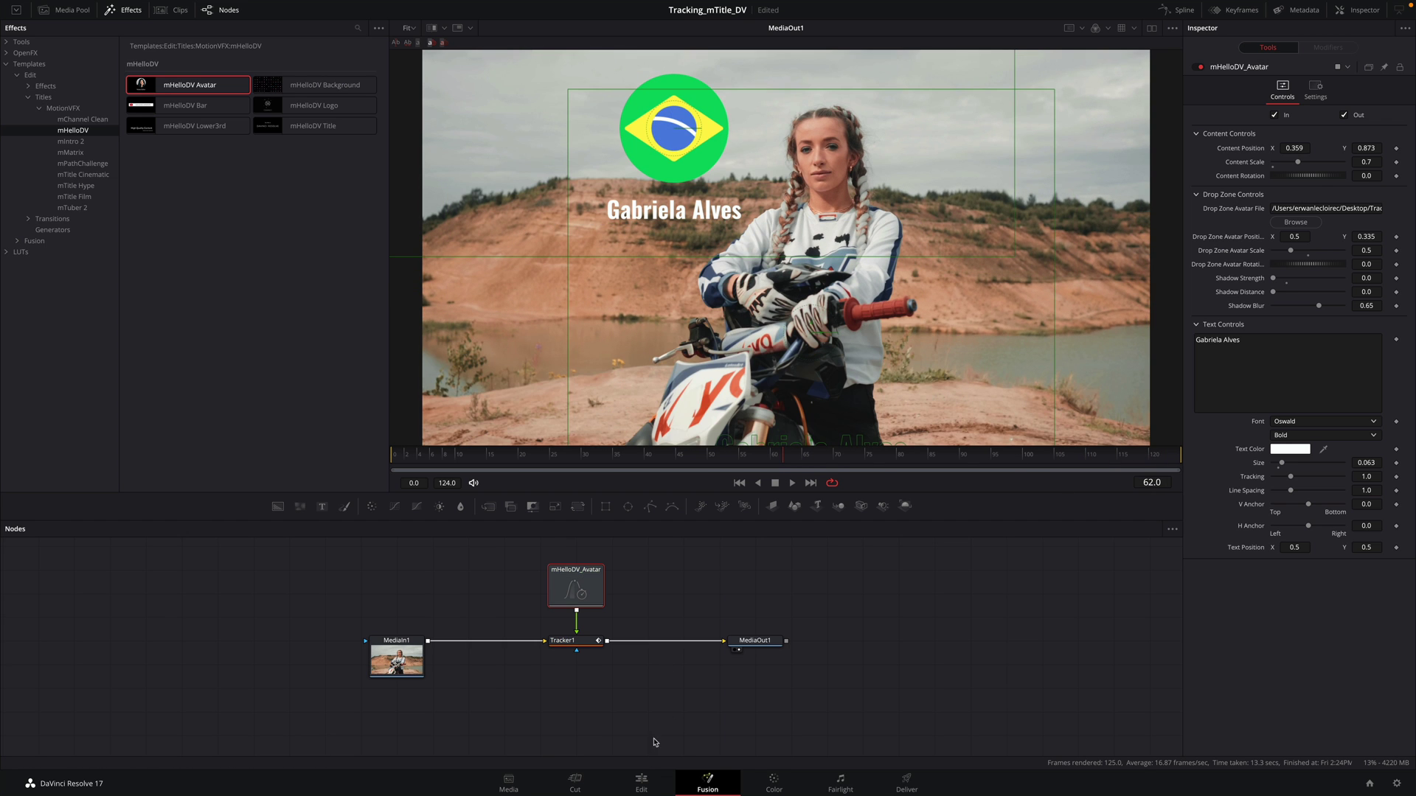
pyautogui.click(641, 783)
pyautogui.click(424, 598)
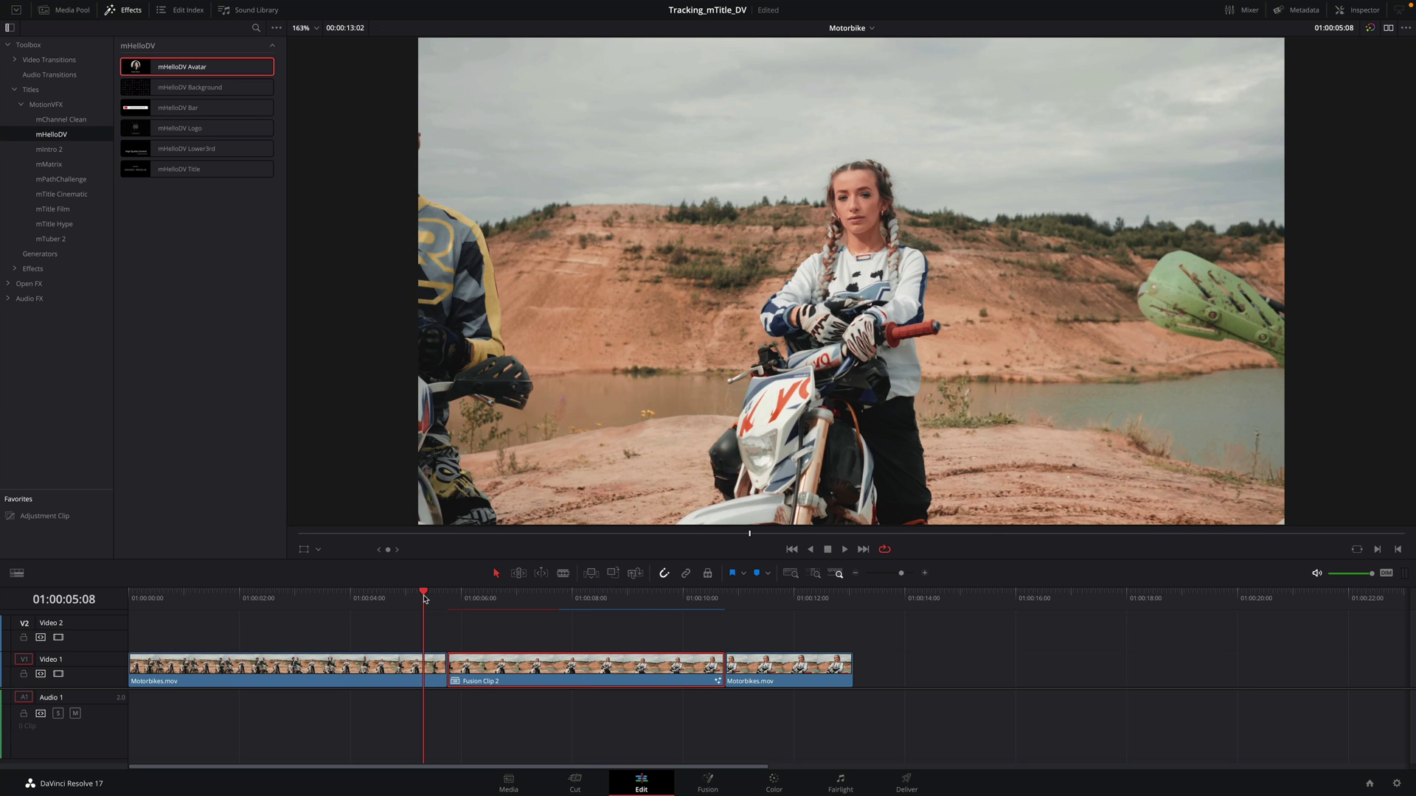
pyautogui.click(326, 601)
pyautogui.press('space')
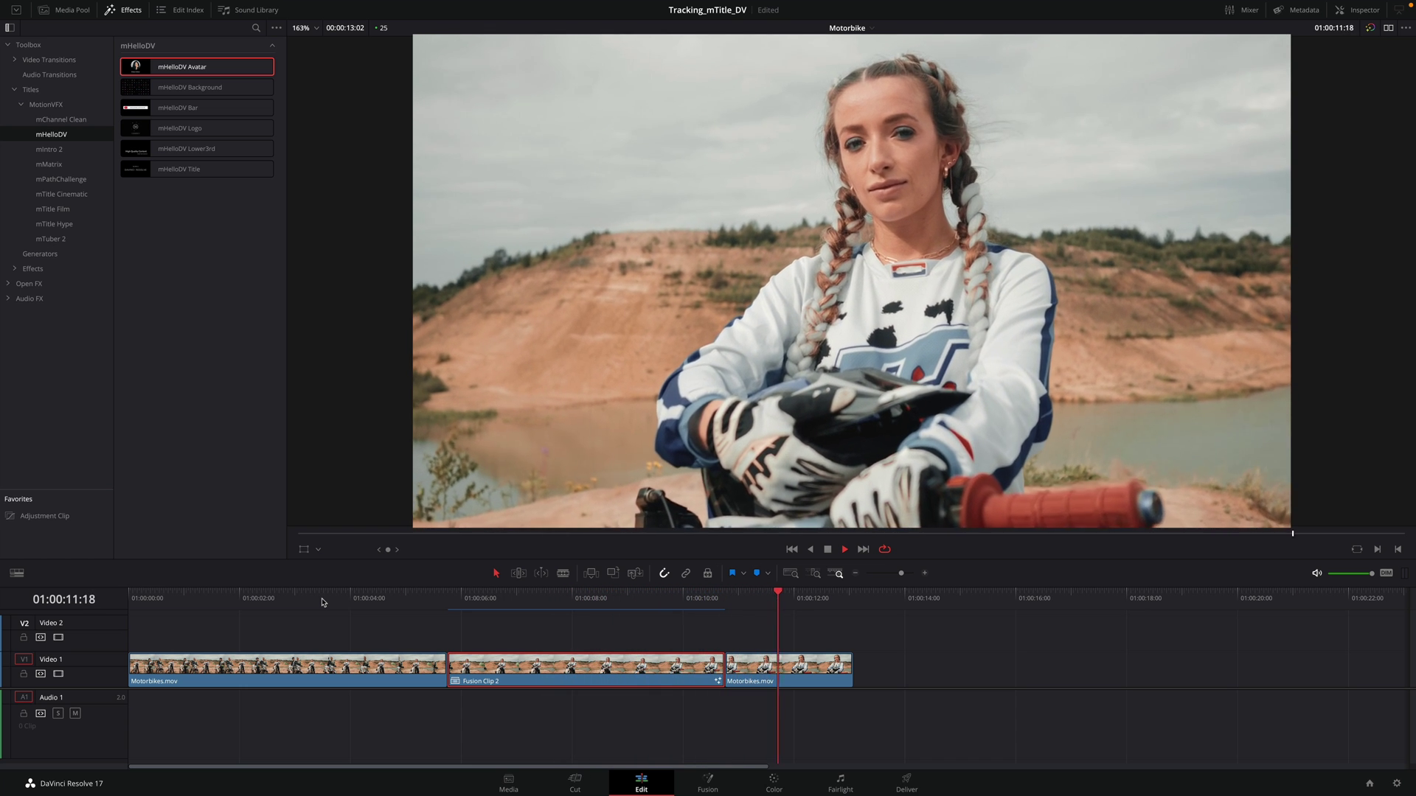
pyautogui.press('space')
pyautogui.click(585, 599)
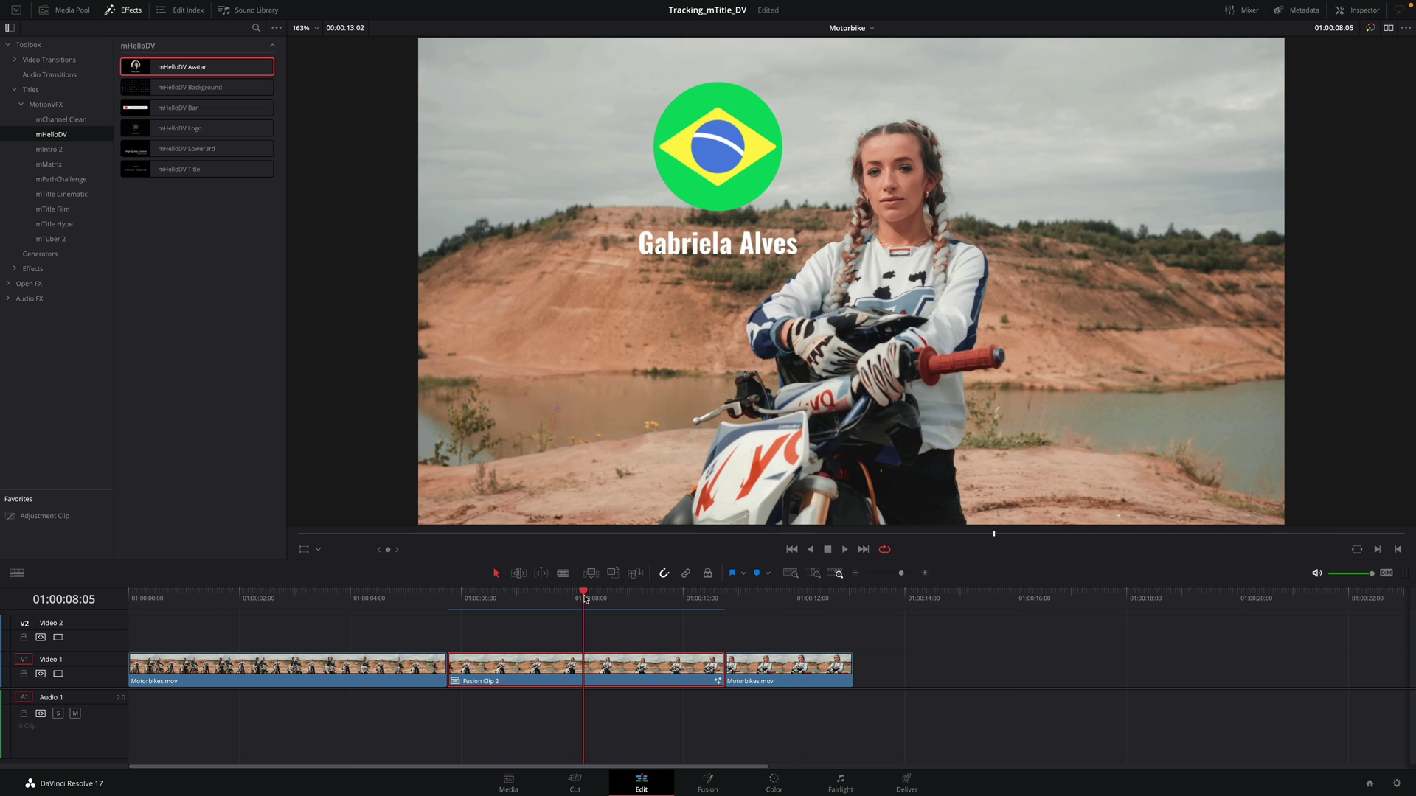
# Step: In Fusion, replace the avatar's Brazil flag with spain.png, then go back to the Edit page
pyautogui.click(714, 783)
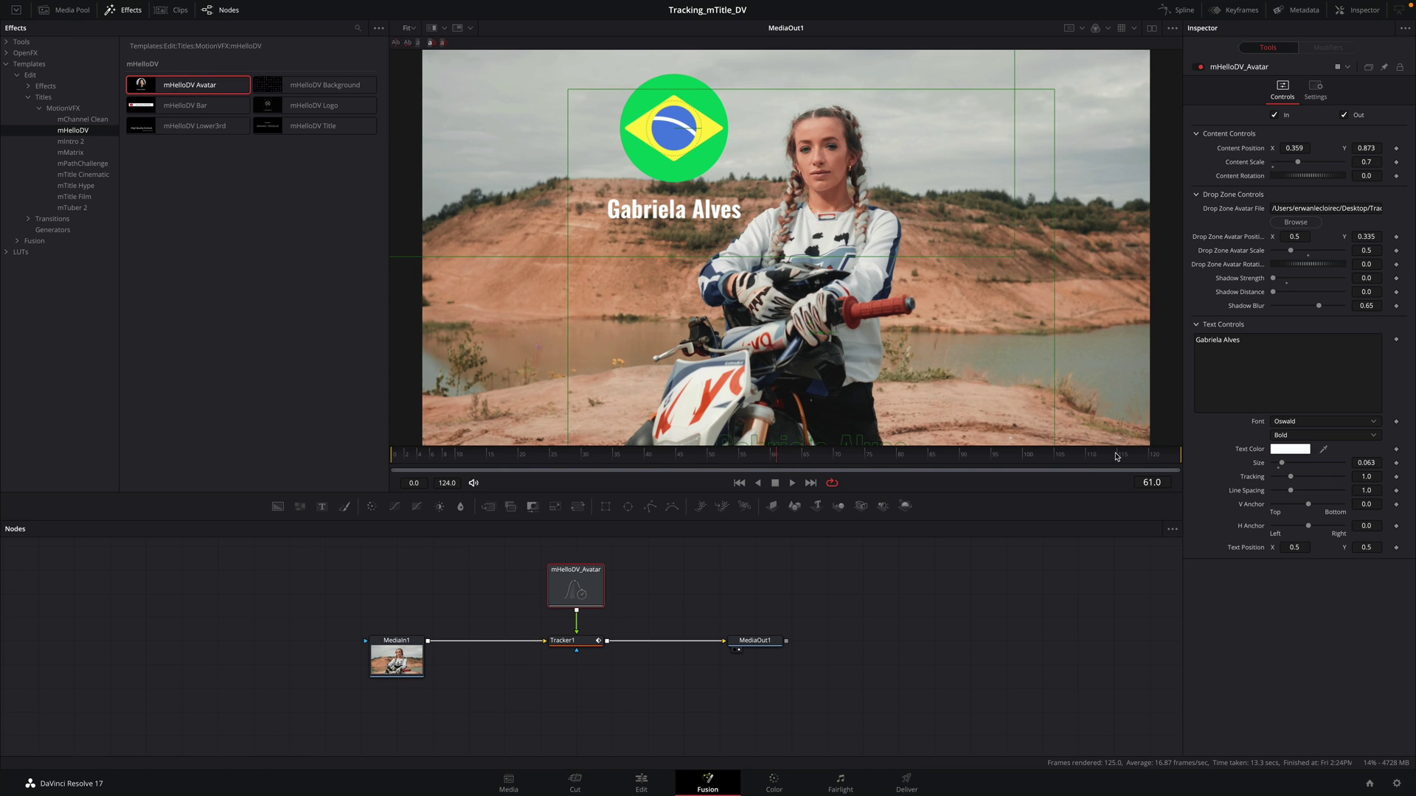
pyautogui.click(1296, 223)
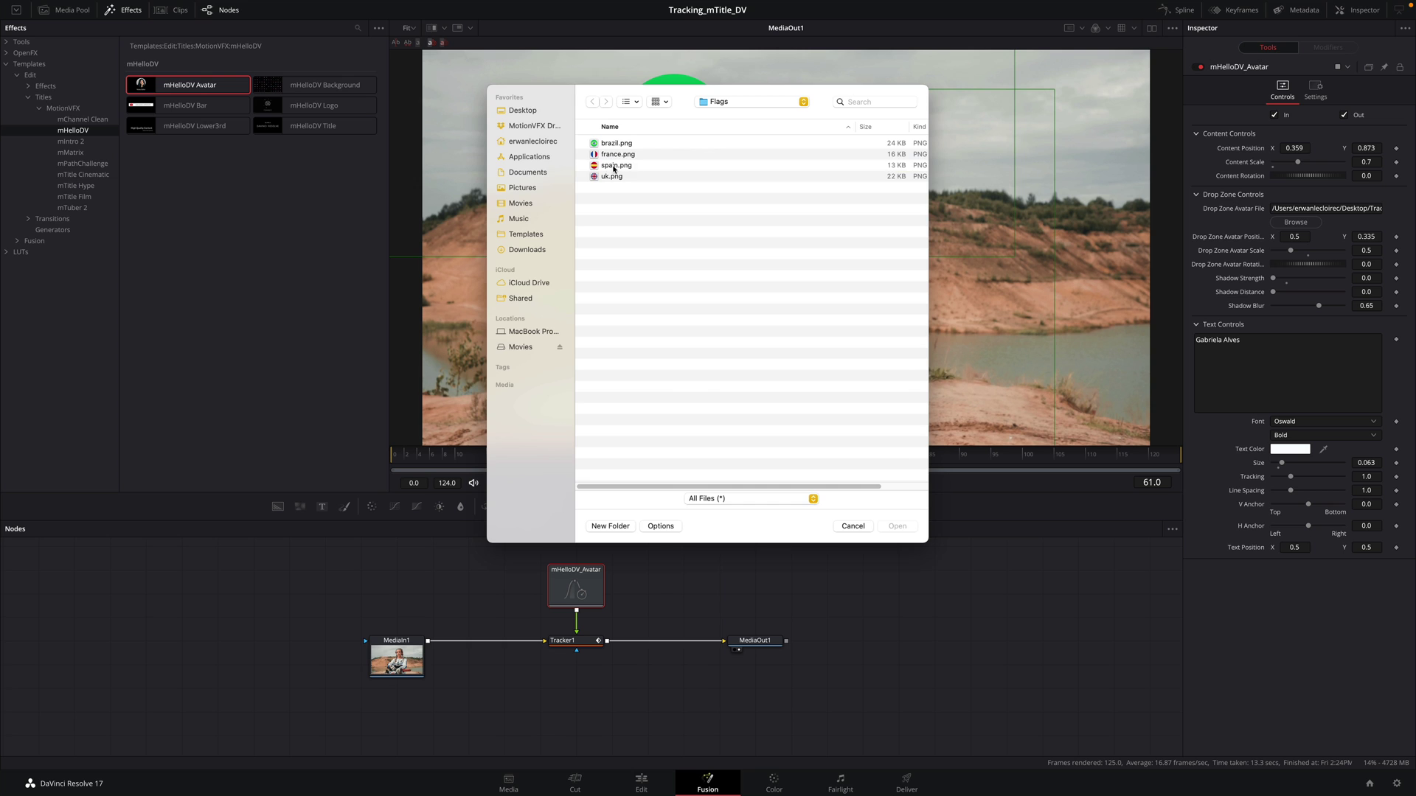
pyautogui.click(897, 526)
pyautogui.click(641, 783)
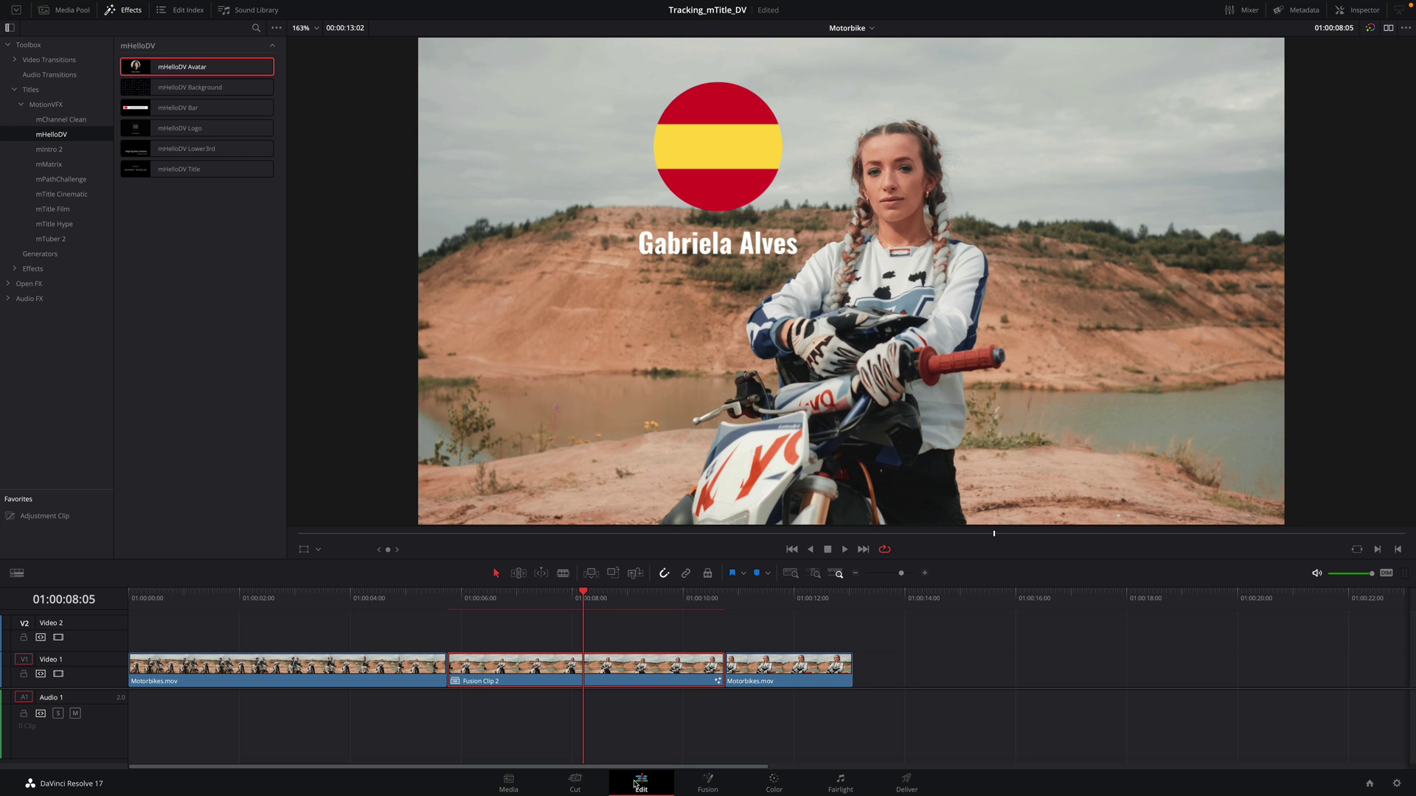